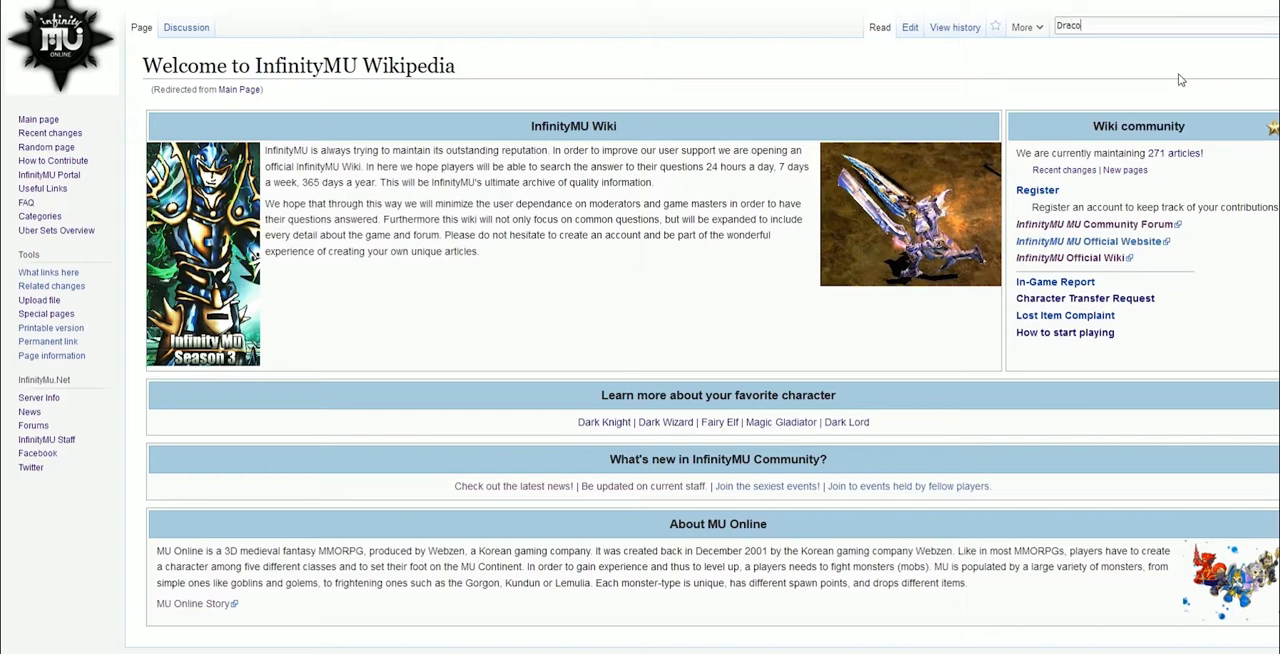
Search the wiki for "Draconite Hunter Event" and start creating that page from the search results
text(ter Event)
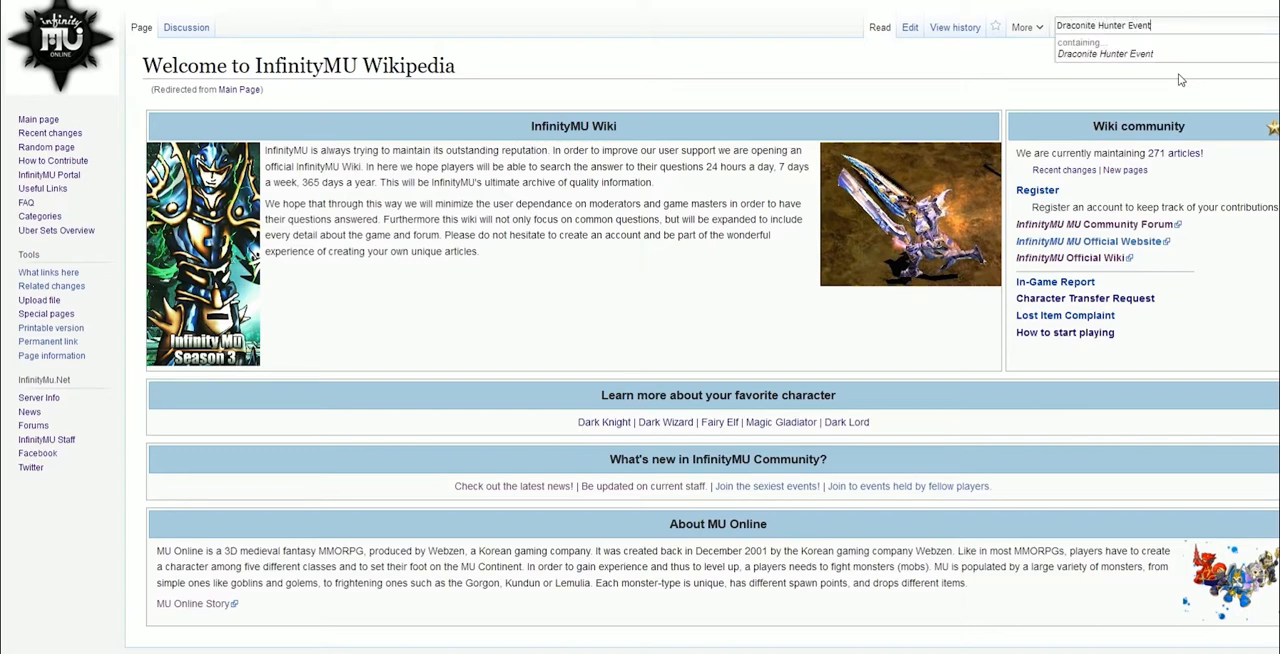
key(Return)
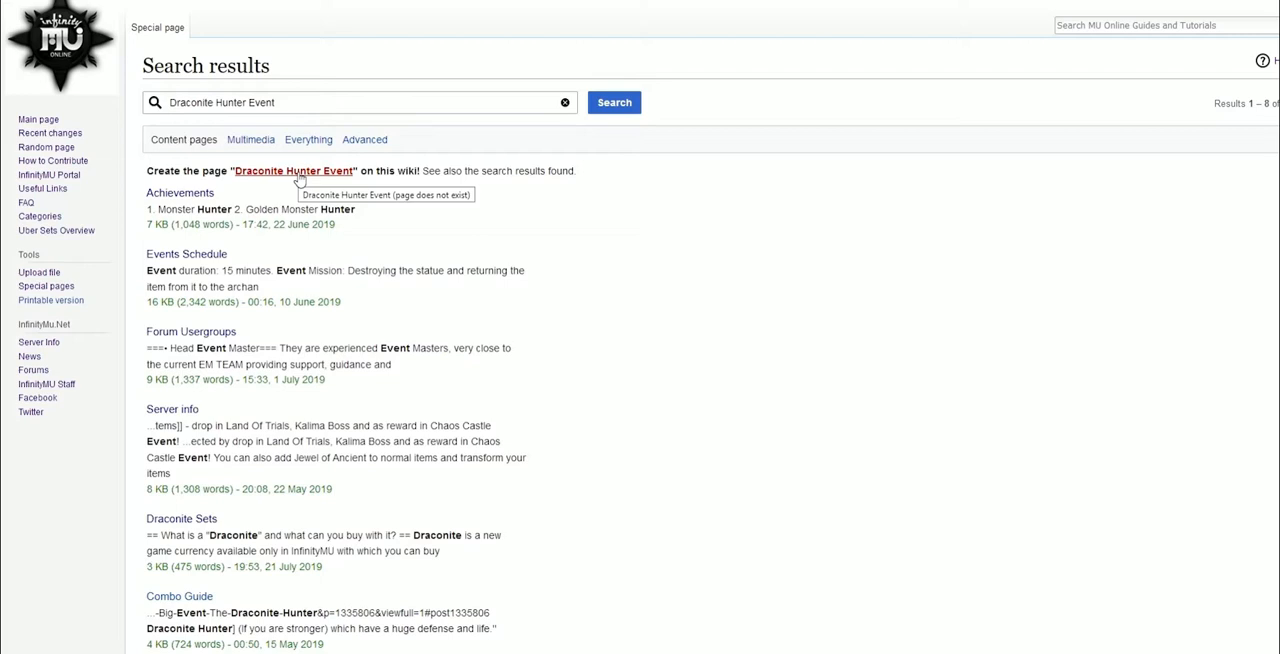
click(296, 172)
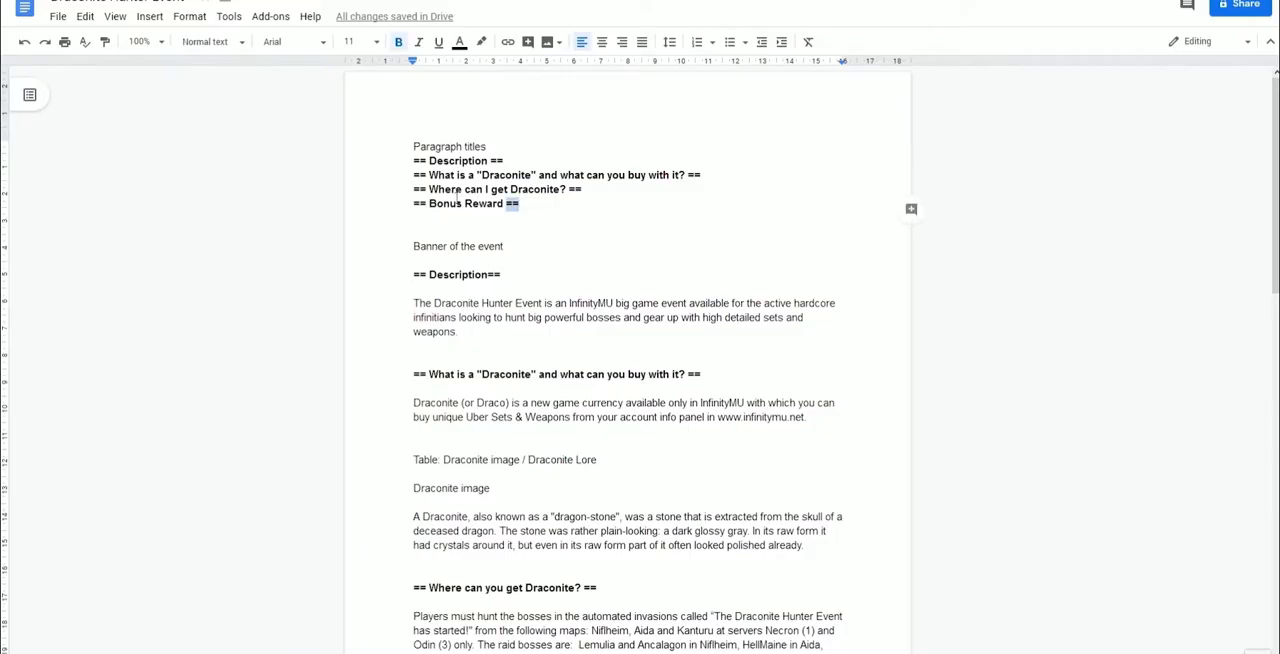
Copy the four section headings from the Google Doc and paste them into the new page's editor
drag(519, 204, 387, 161)
key(ctrl+c)
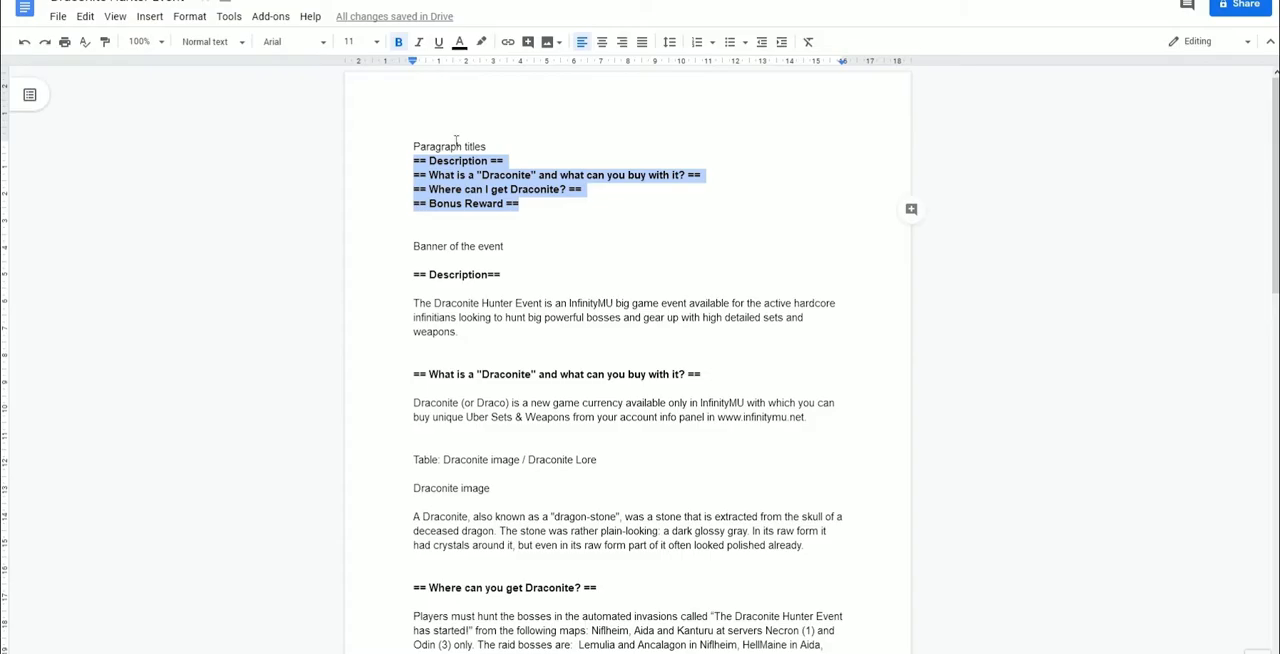
click(850, 0)
key(ctrl+v)
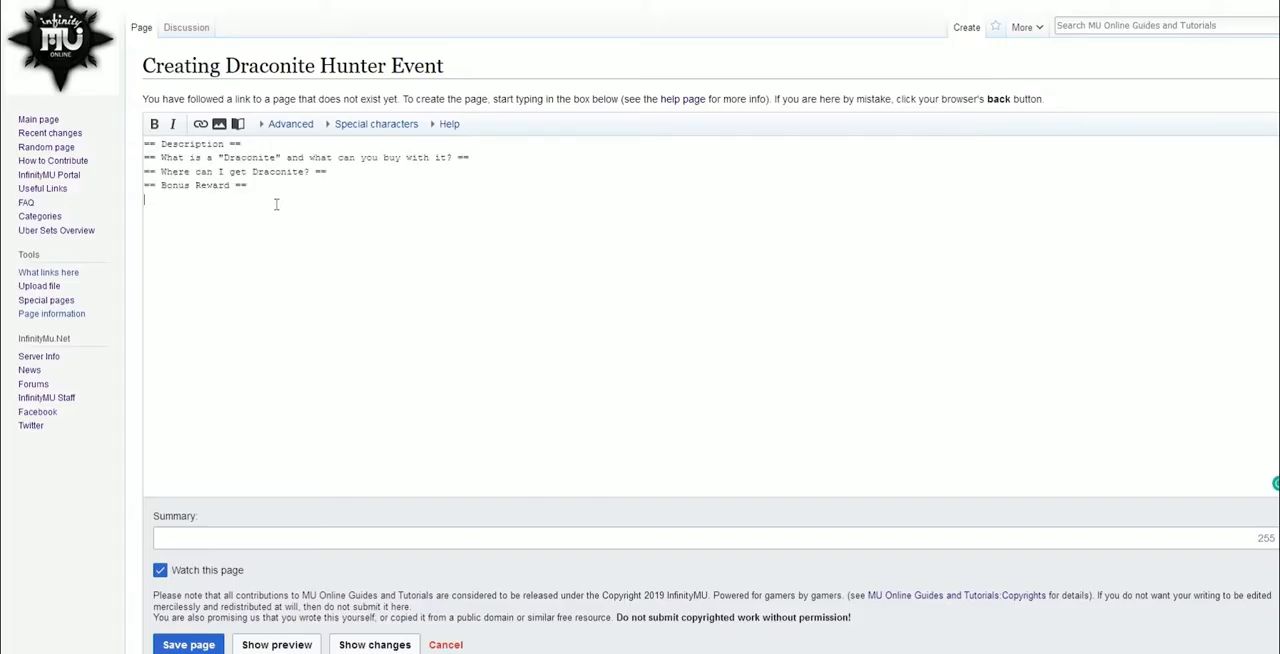
Preview the page and insert several blank lines below the Description heading
scroll(46, 490, down, 2)
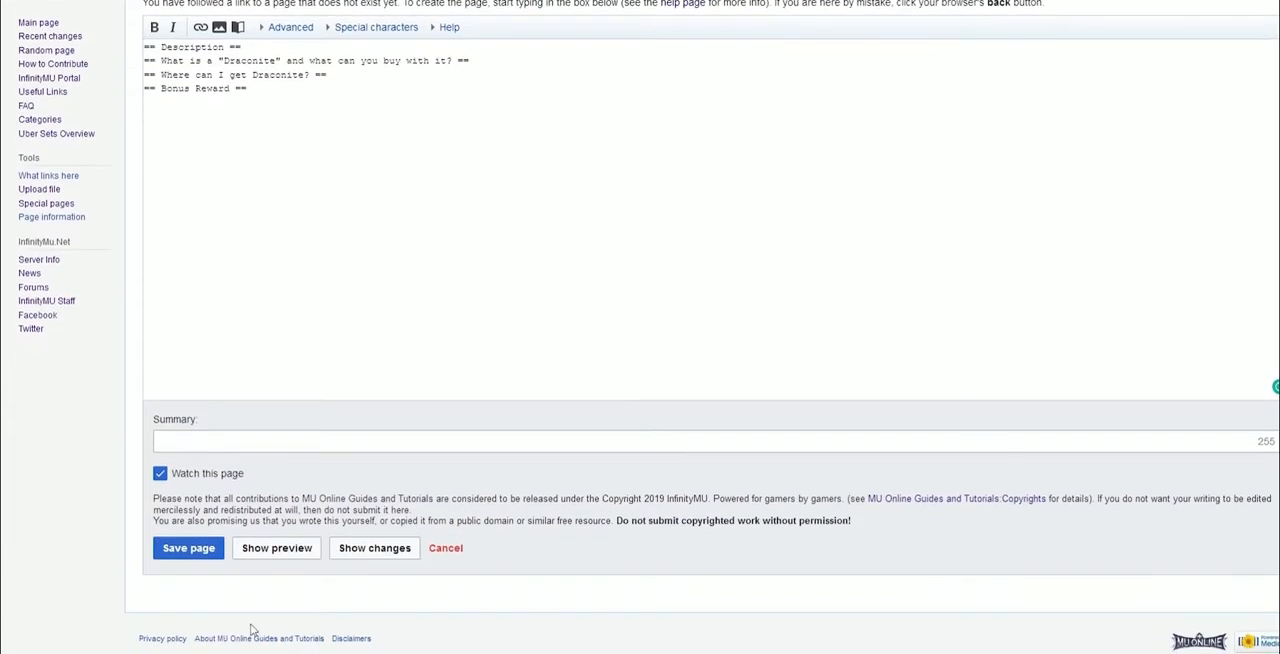
click(278, 550)
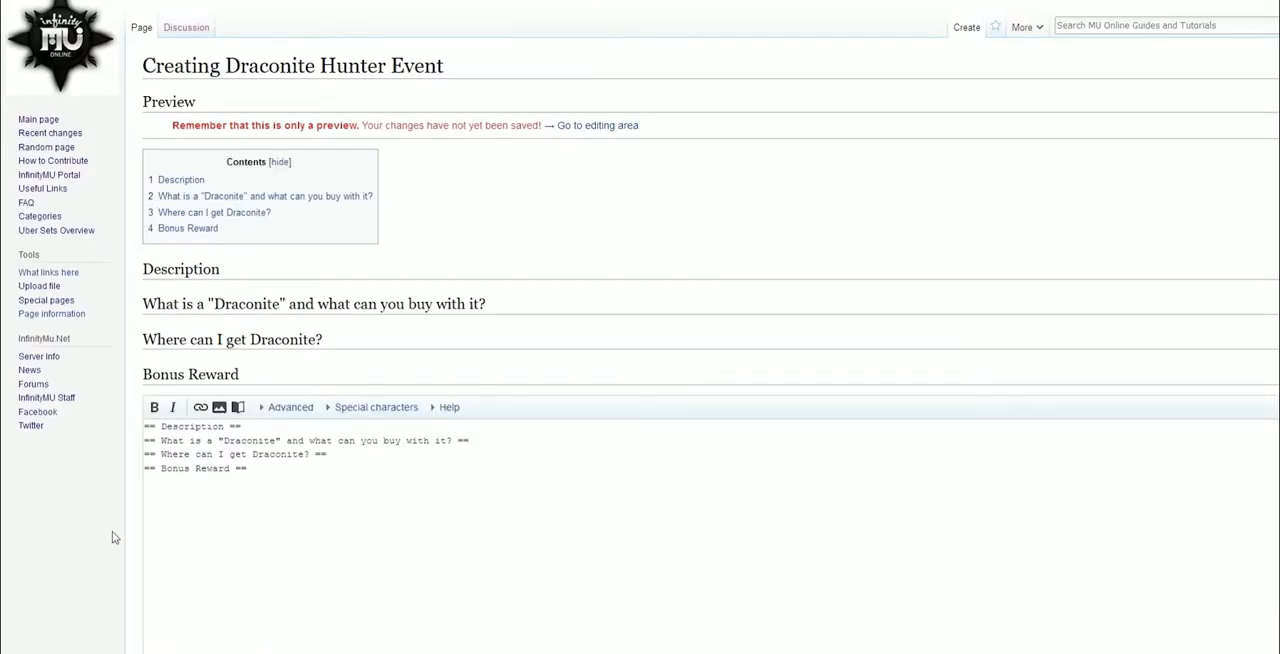
scroll(60, 450, down, 1)
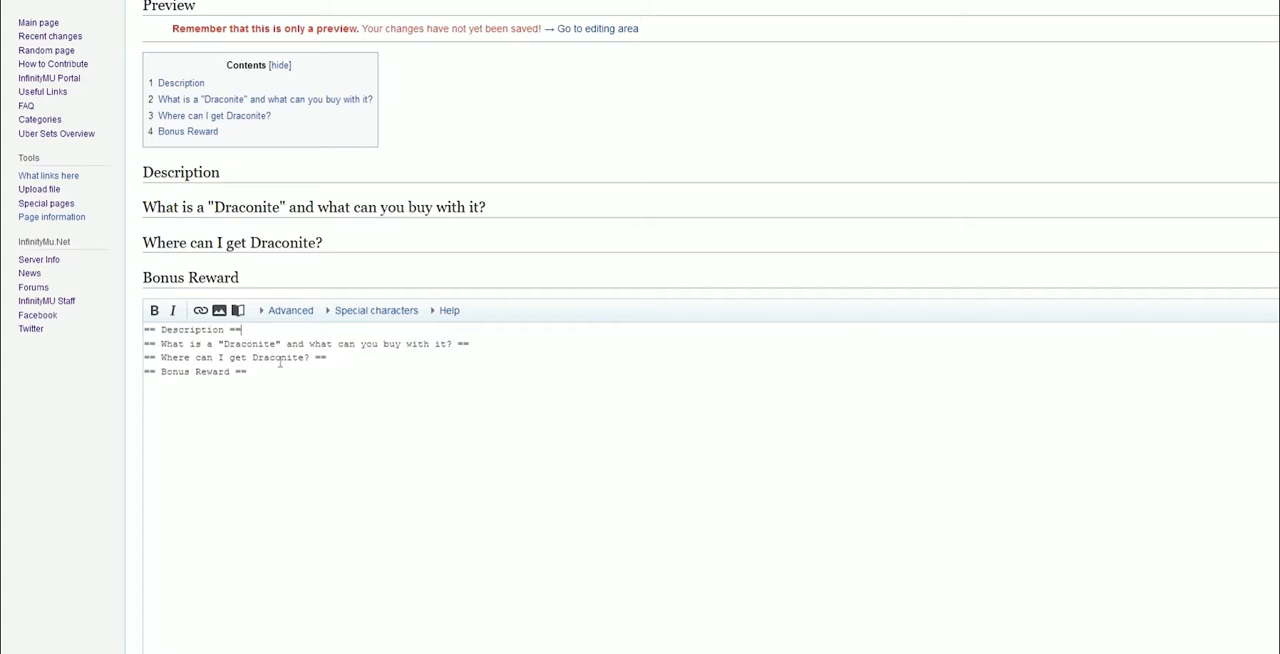
key(Return)
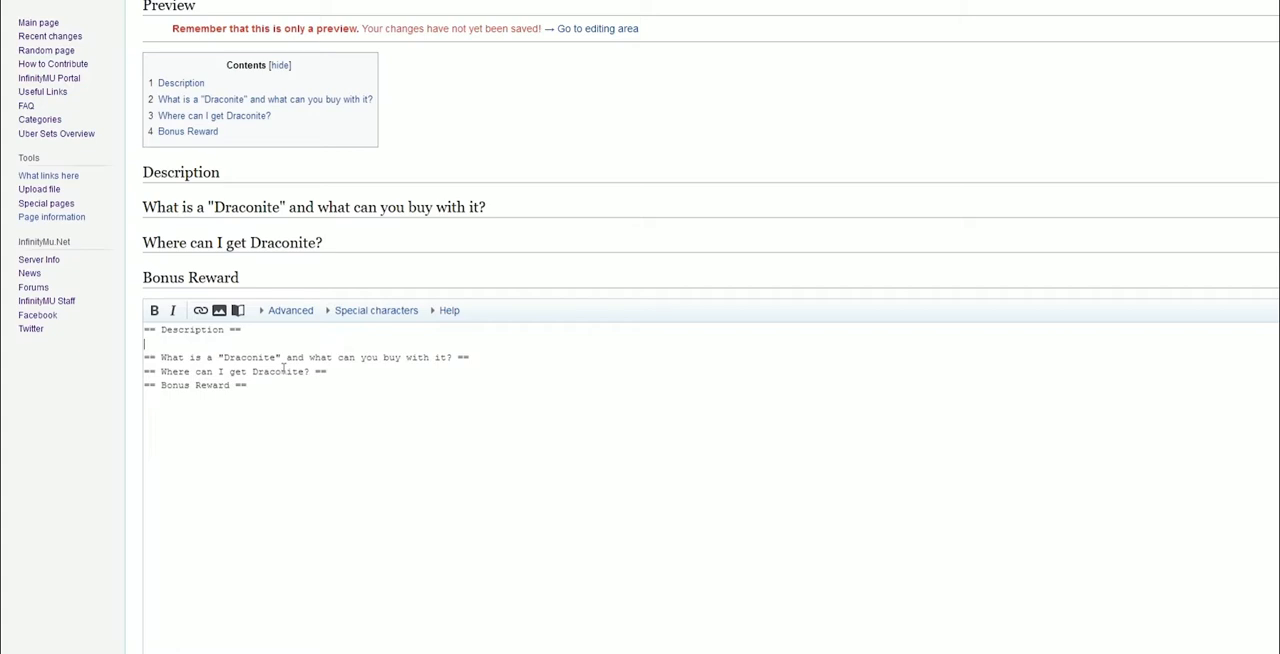
key(Return)
key(Return)
key(Return)
key(Return)
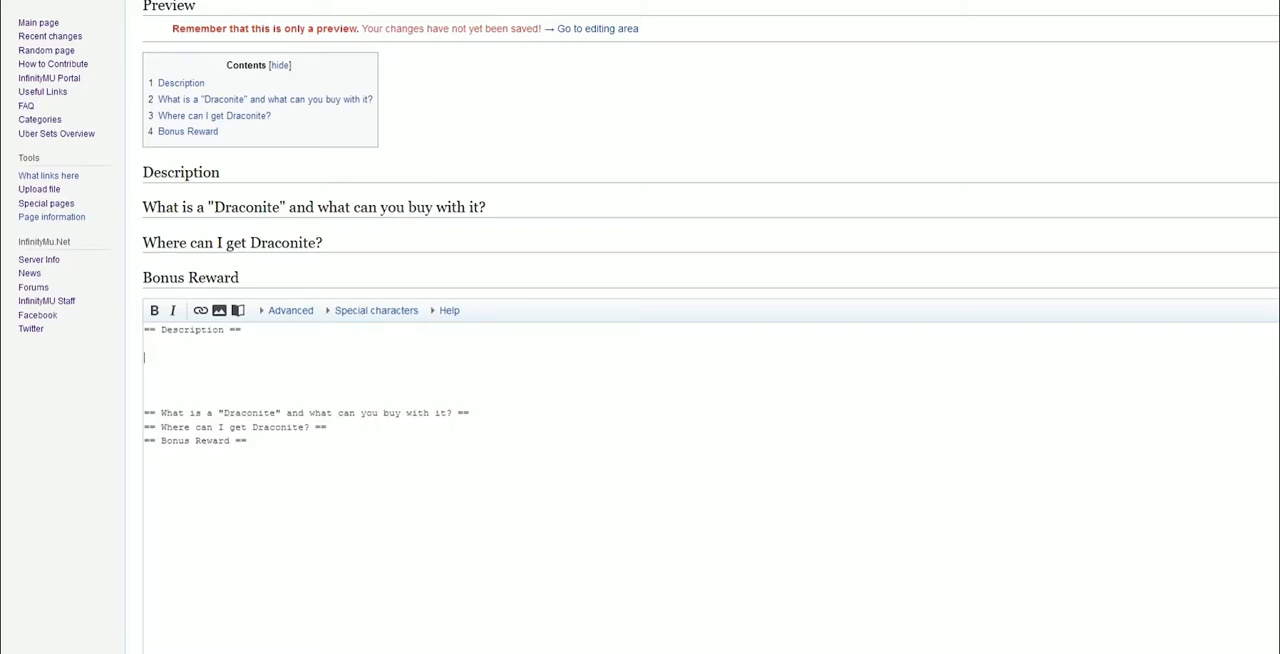
Start inserting an image file with filename and caption both set to "Draconite Hunter Event Banner"
click(775, 1)
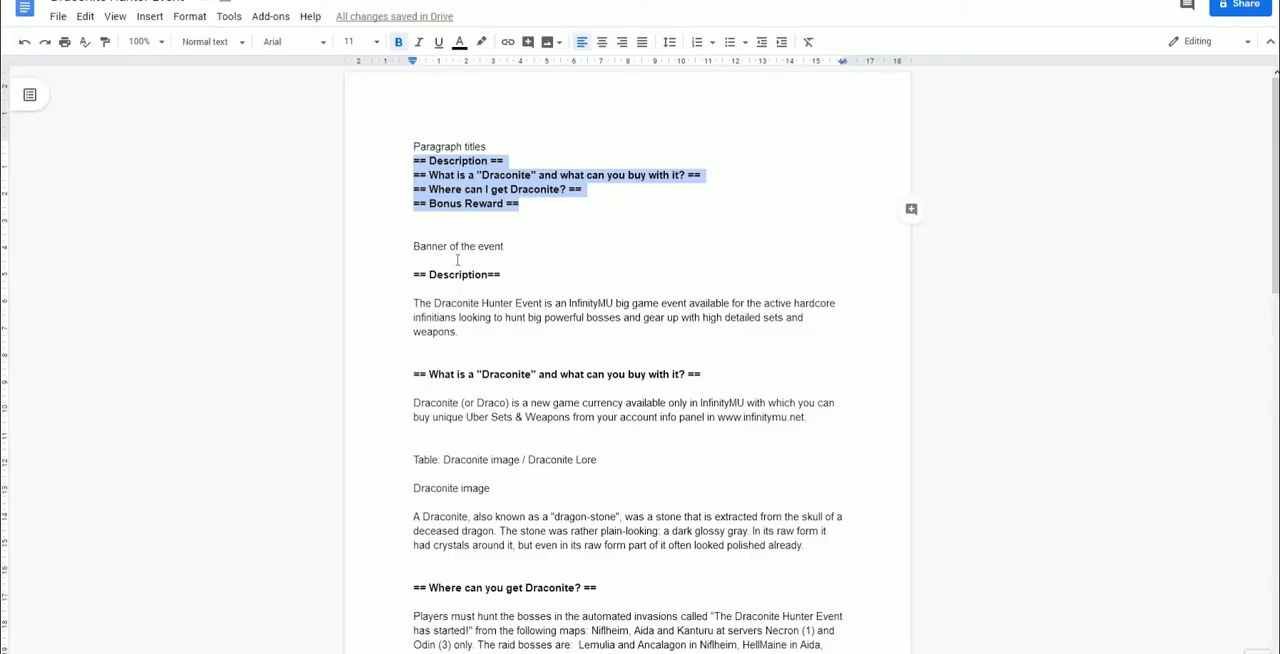
drag(516, 248, 413, 248)
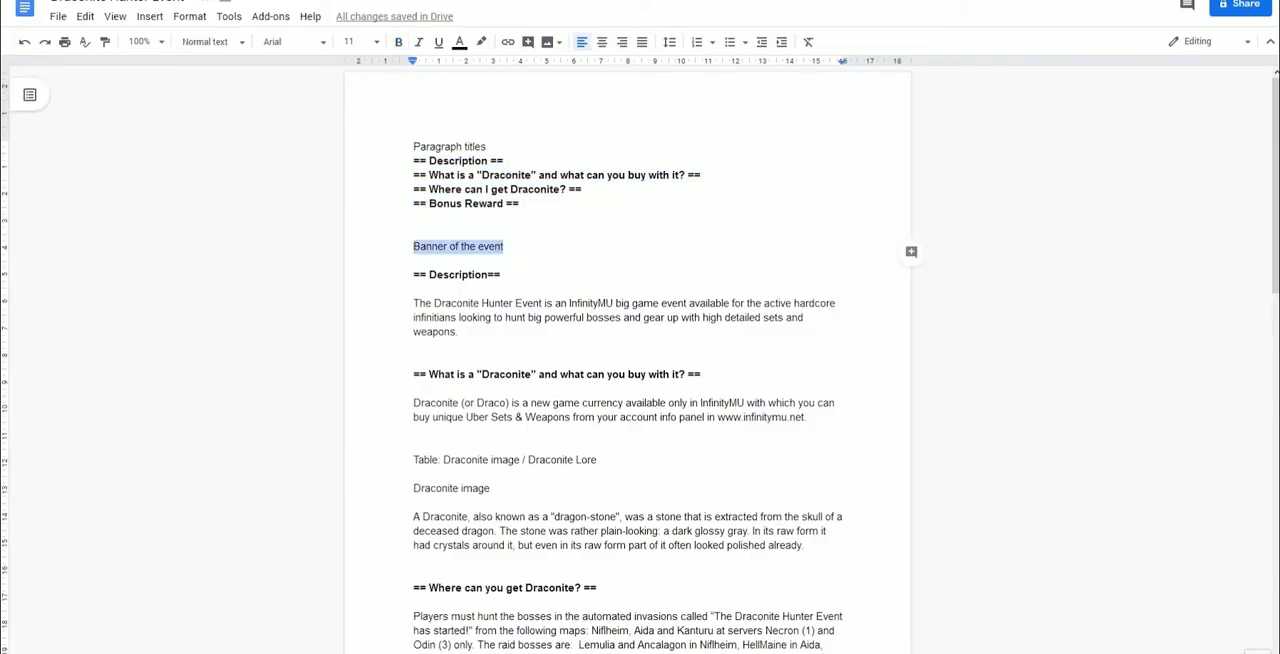
click(740, 1)
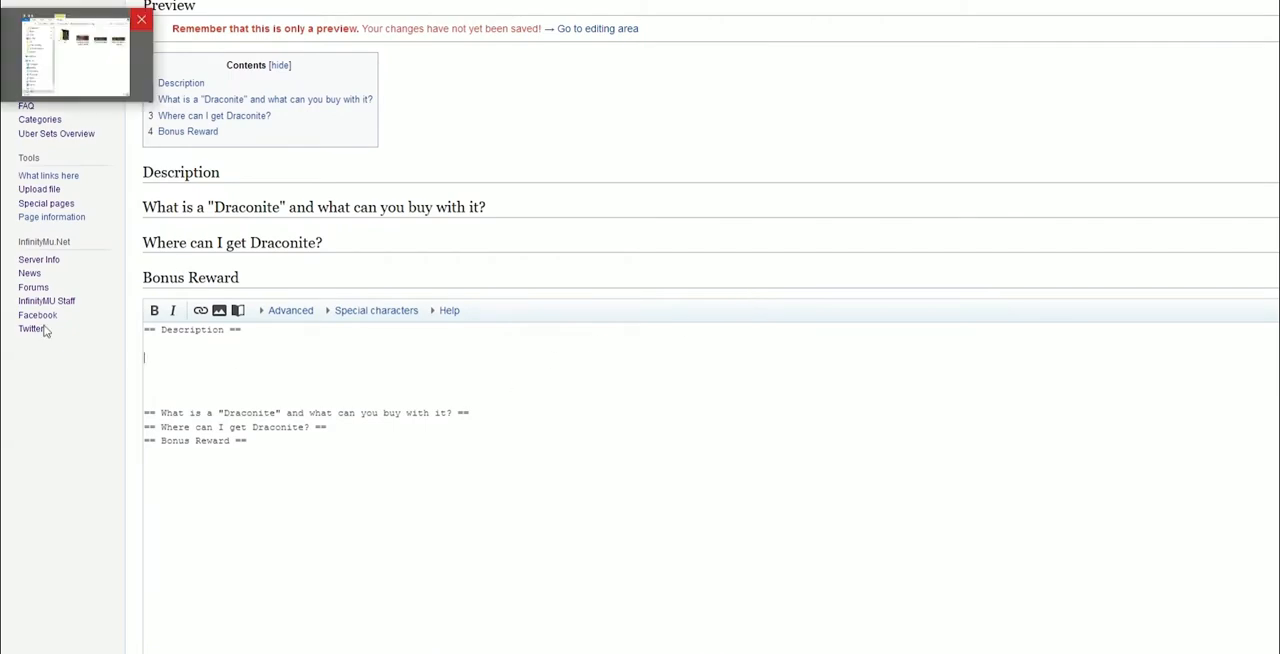
click(219, 311)
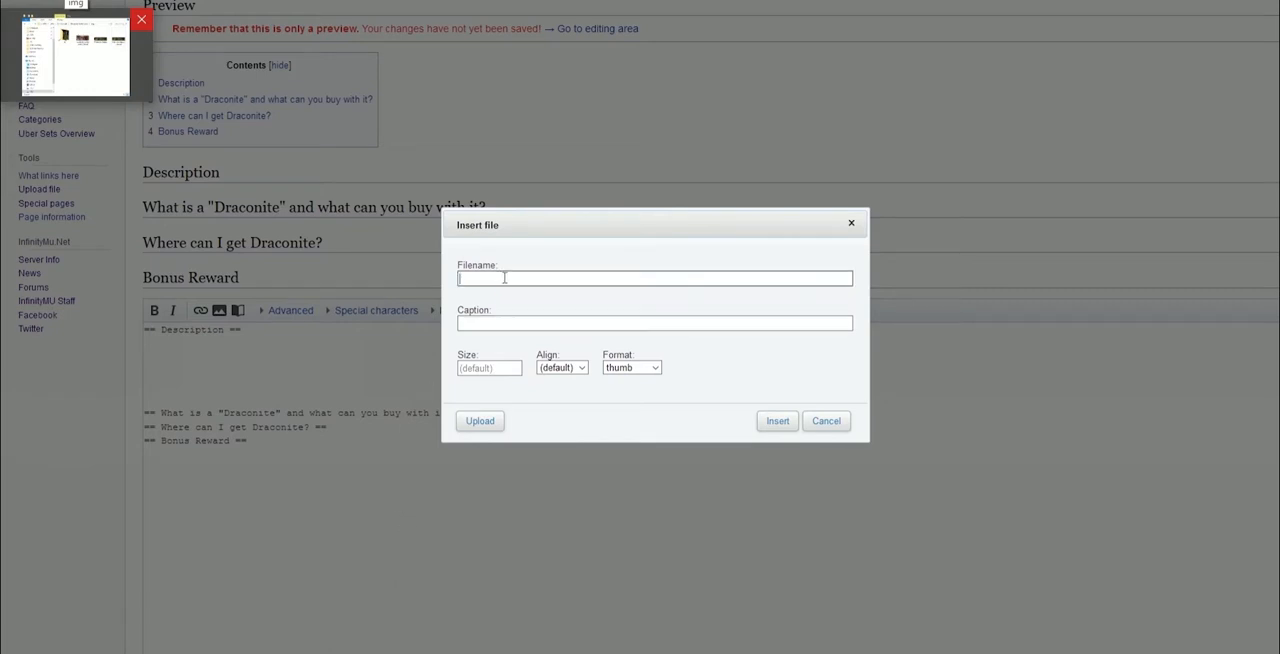
text(Draconite )
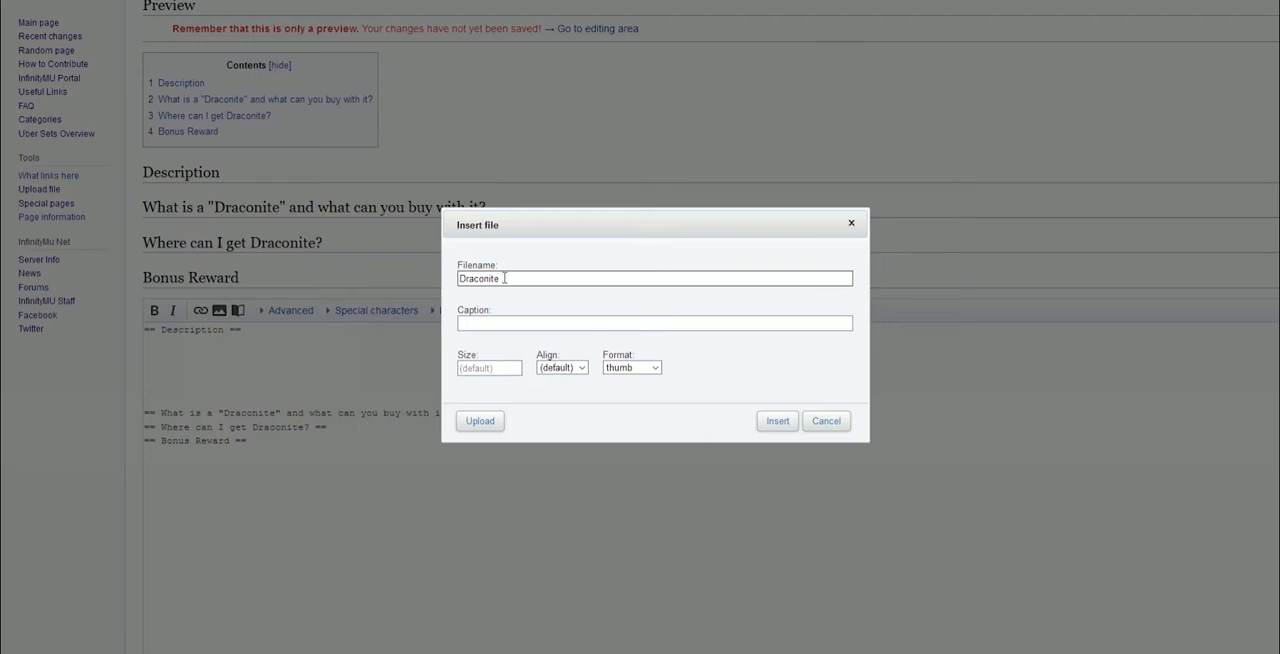
text(Hunter Event Banner)
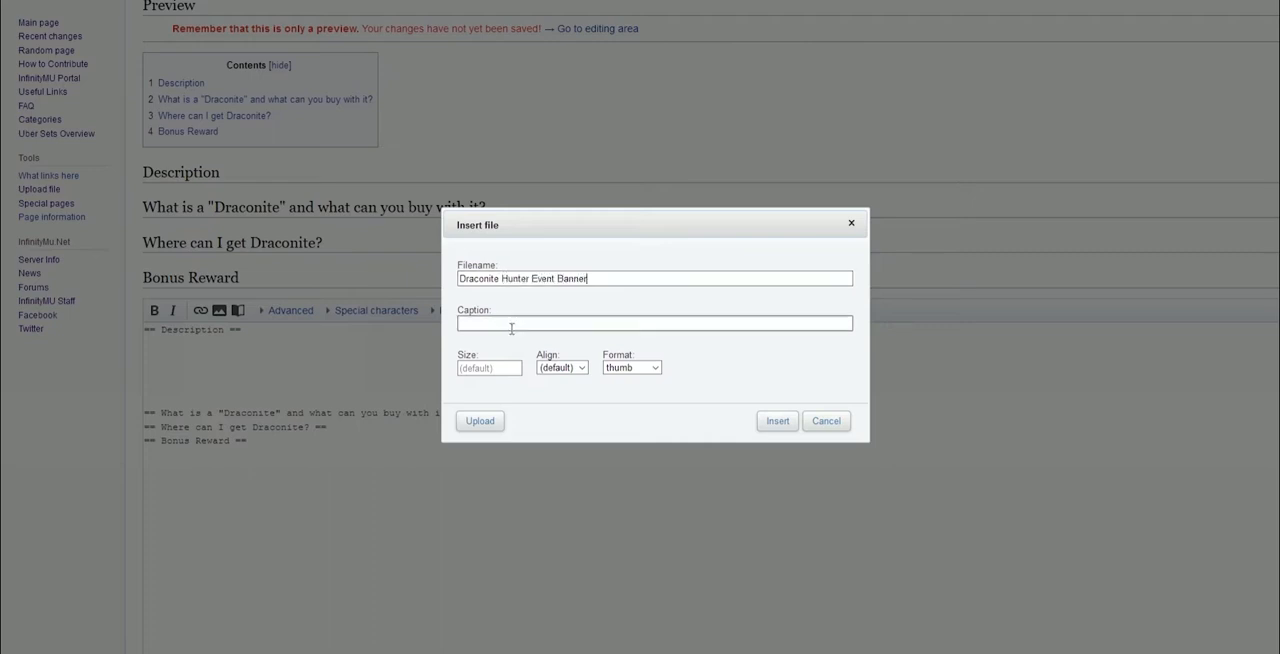
key(ctrl+a)
key(ctrl+c)
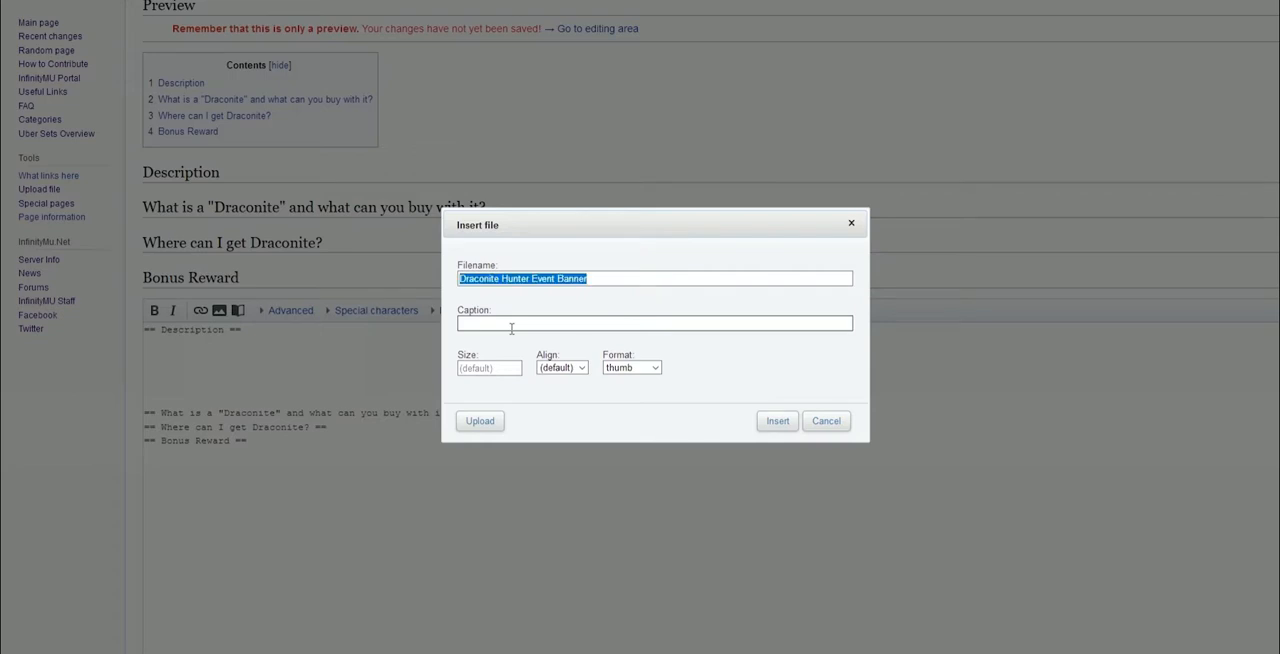
click(503, 324)
key(ctrl+v)
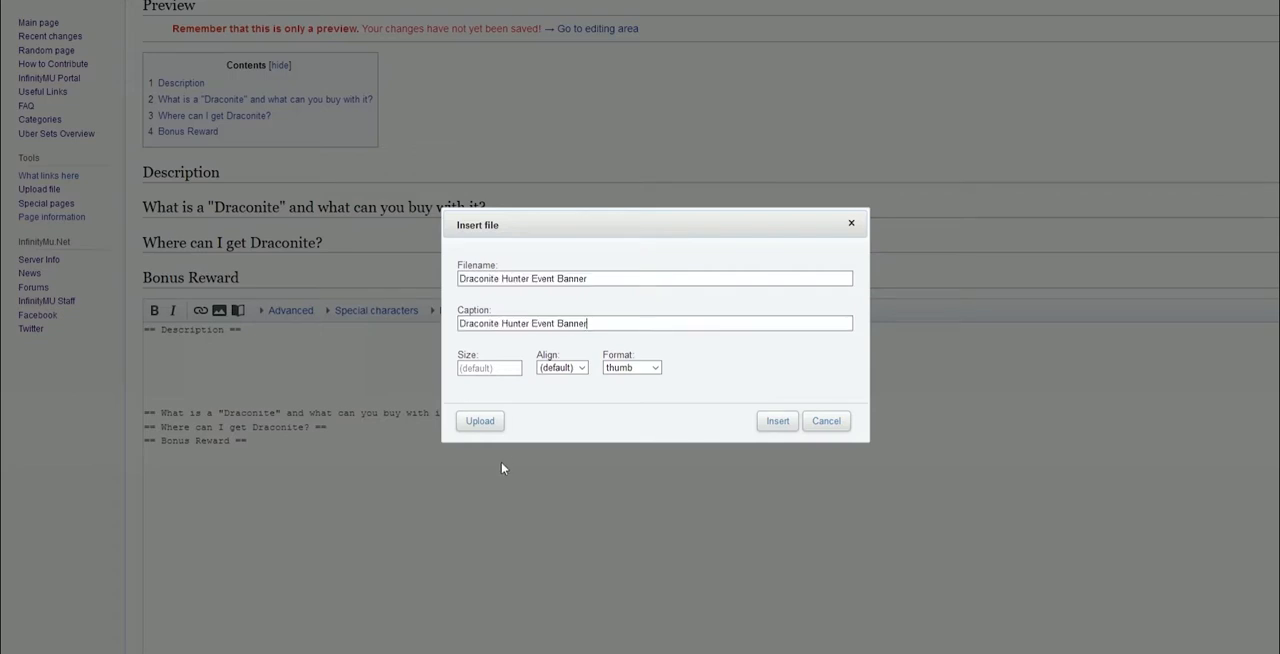
Set the image alignment to right and the format to thumb
click(565, 368)
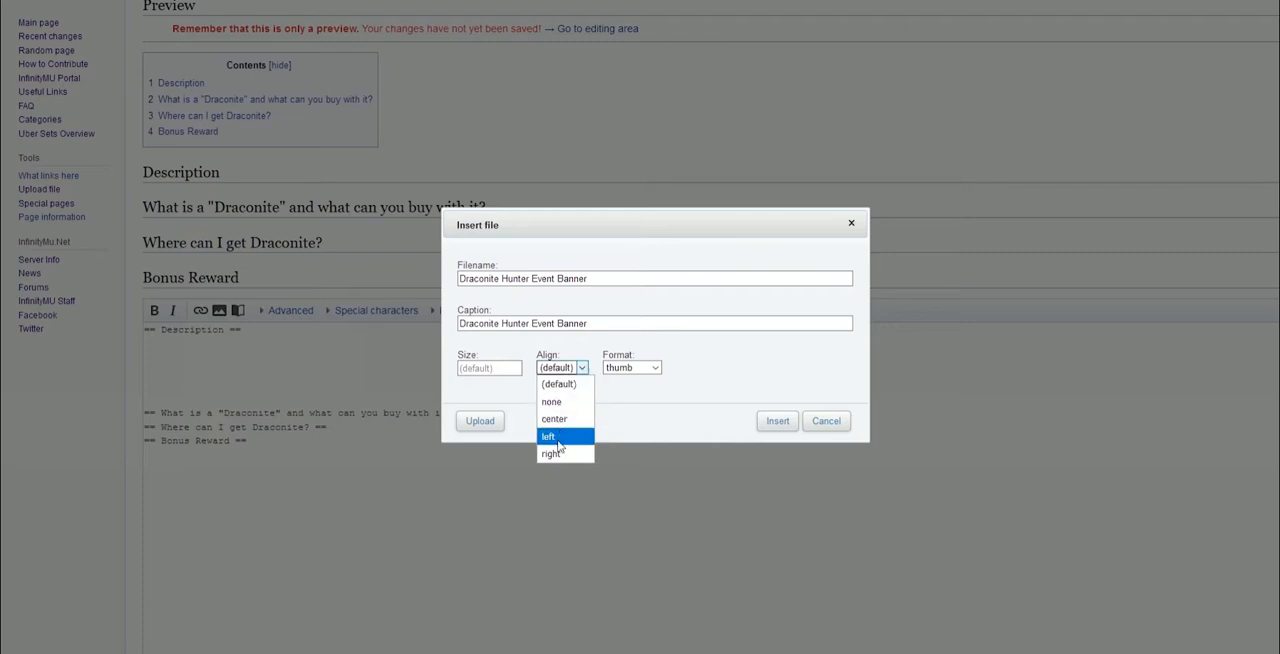
click(558, 452)
click(642, 372)
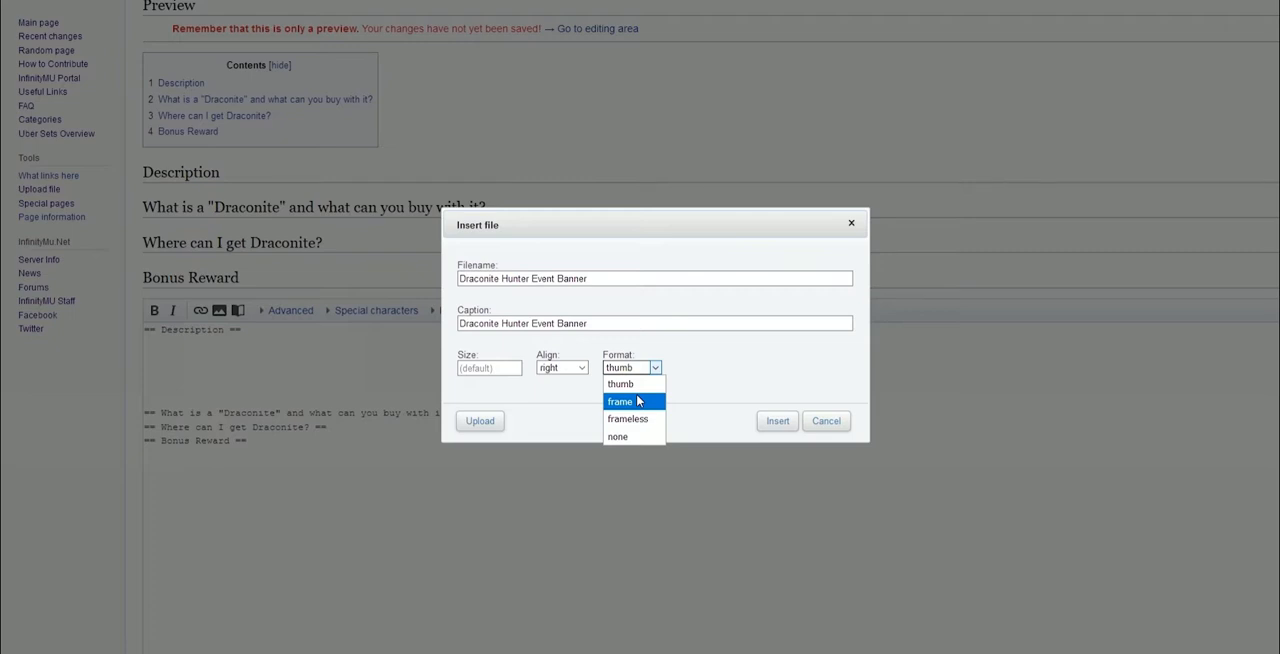
click(621, 384)
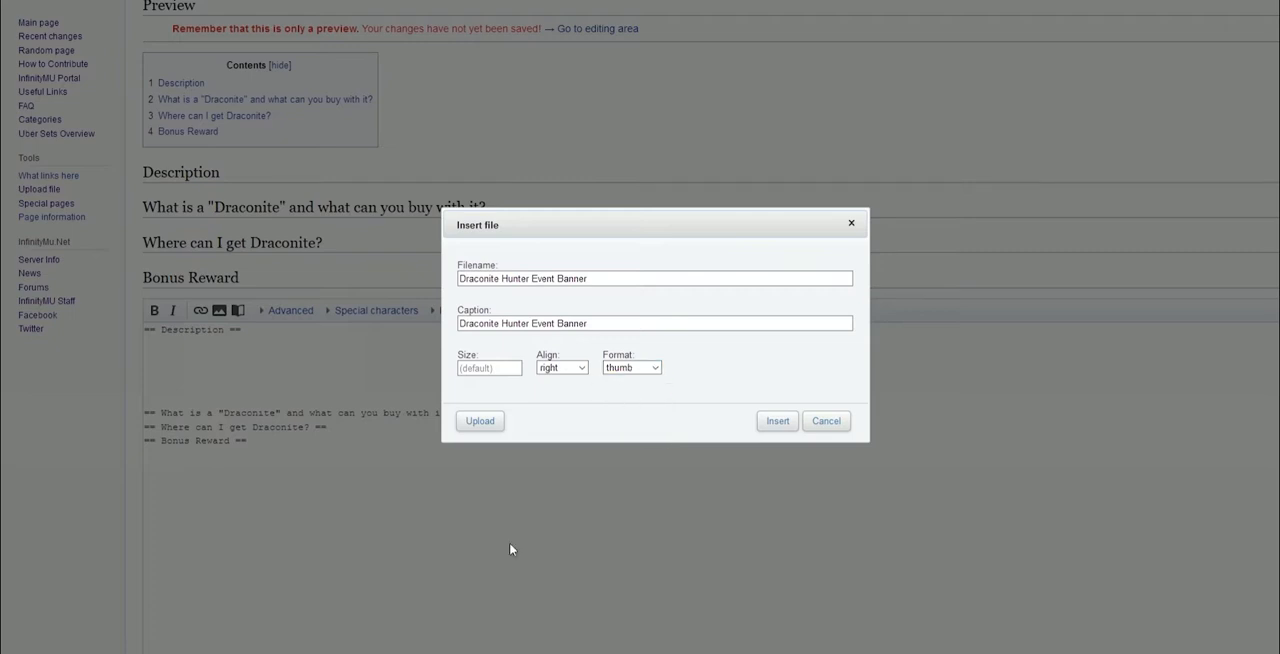
click(642, 371)
click(631, 383)
Upload draconite_hunter_event_banner.png from the img folder, confirming the own-work terms
click(479, 421)
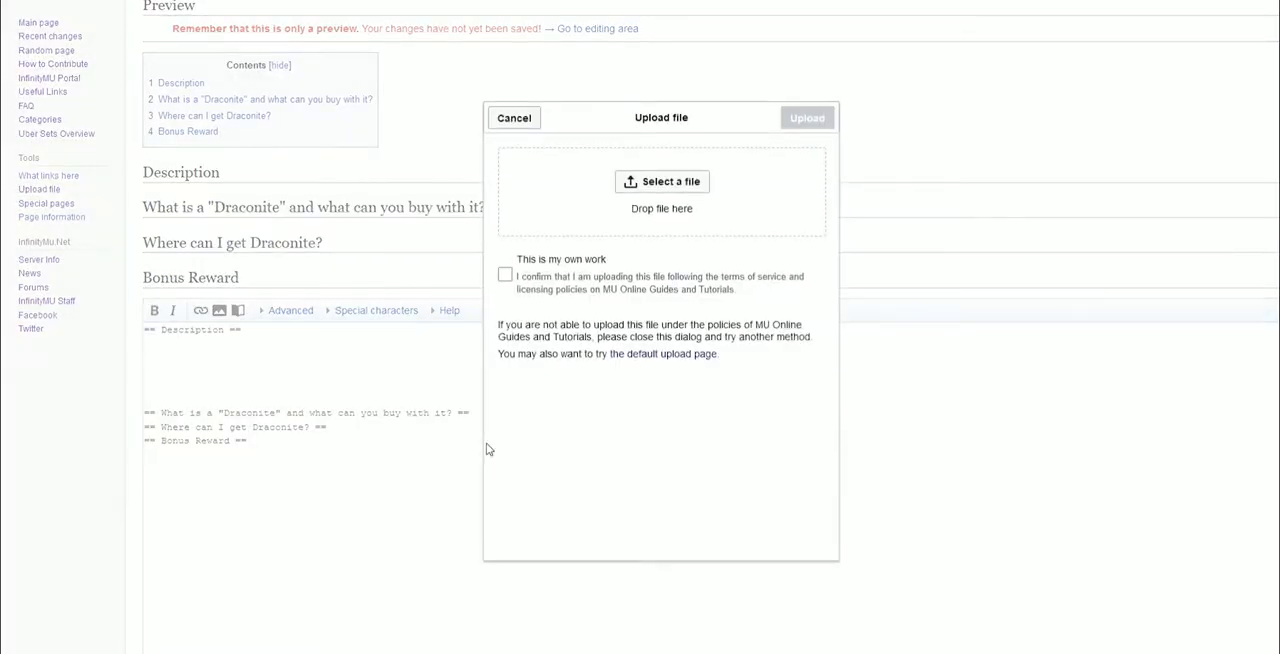
key(alt+Tab)
drag(1055, 365, 655, 185)
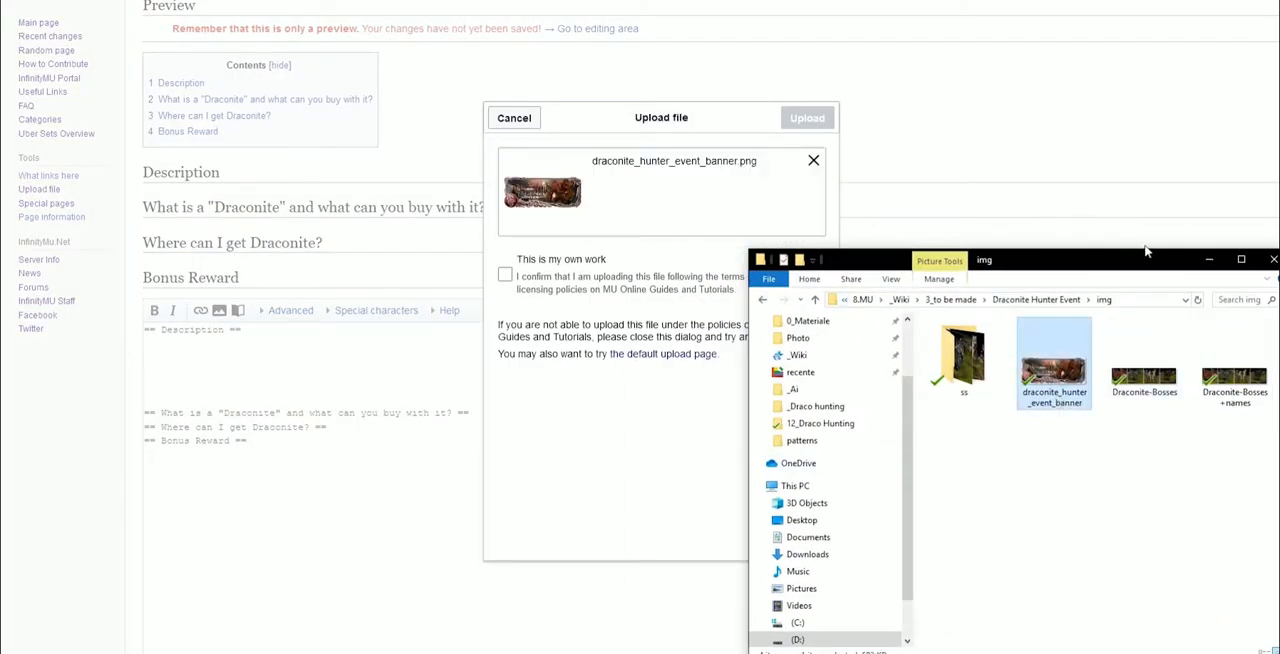
click(1209, 259)
click(505, 275)
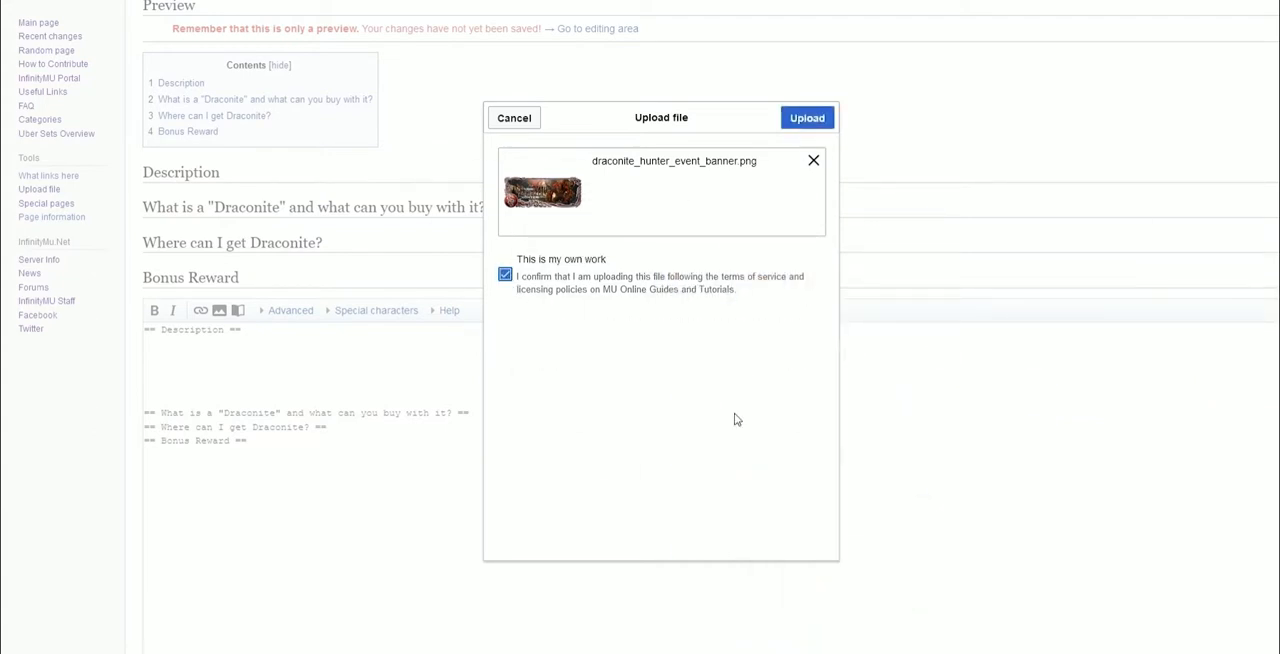
click(805, 120)
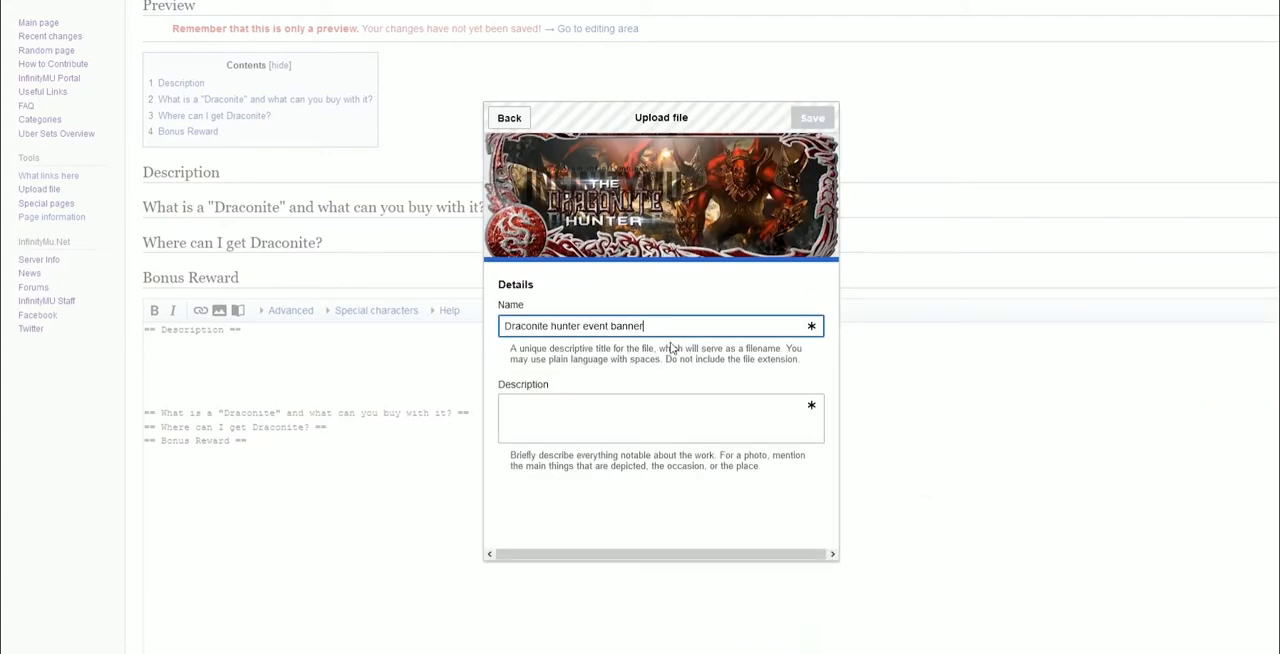
Describe the uploaded file as "Draconite Hunter Event Banner" and save it
click(618, 404)
text(Draconite Hunter Event Banner)
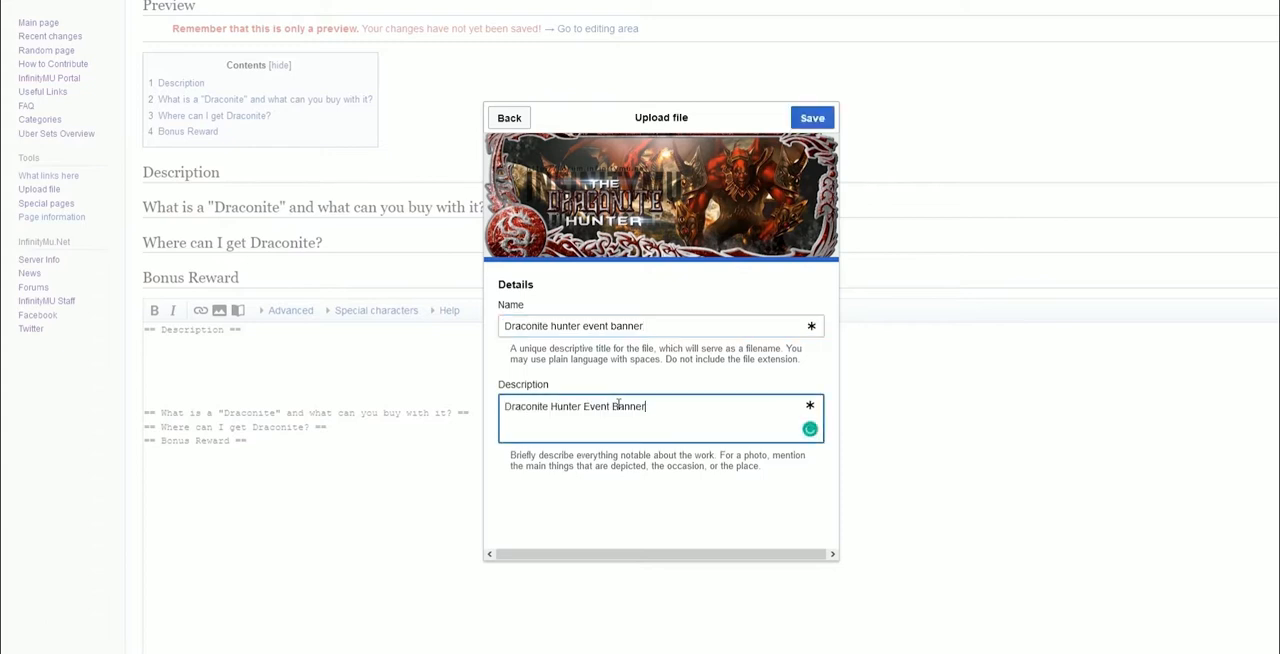
click(812, 118)
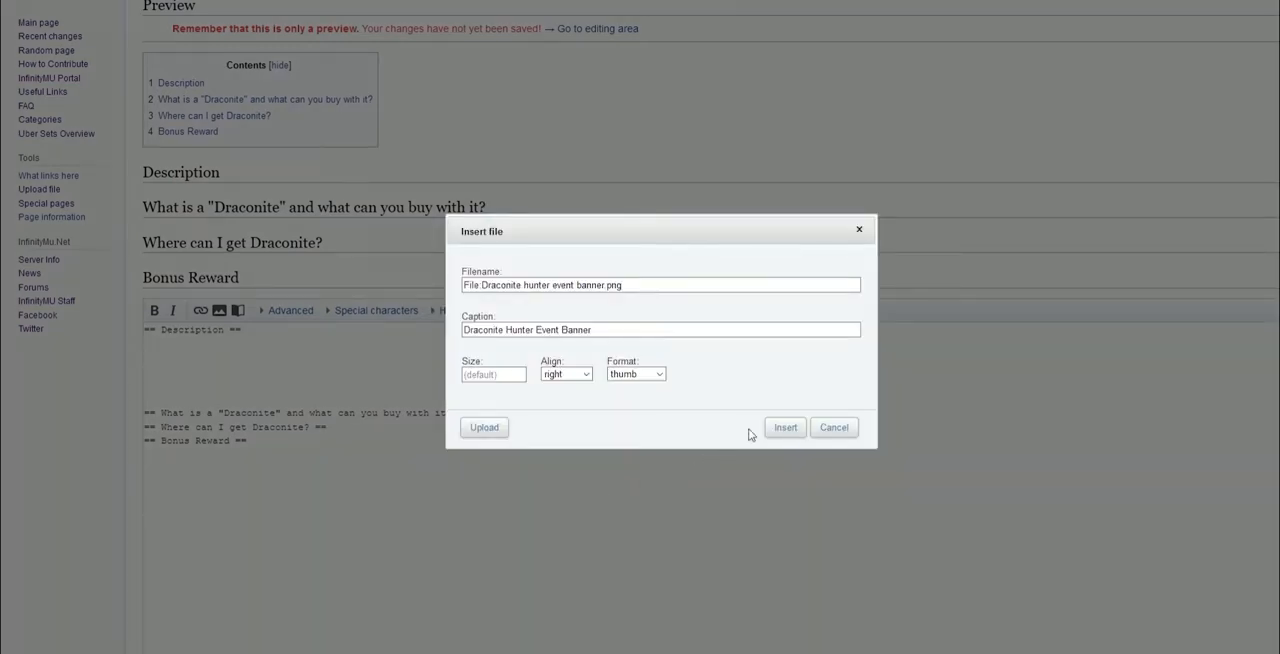
Insert the image into the page and move it directly beneath the Description heading
click(782, 428)
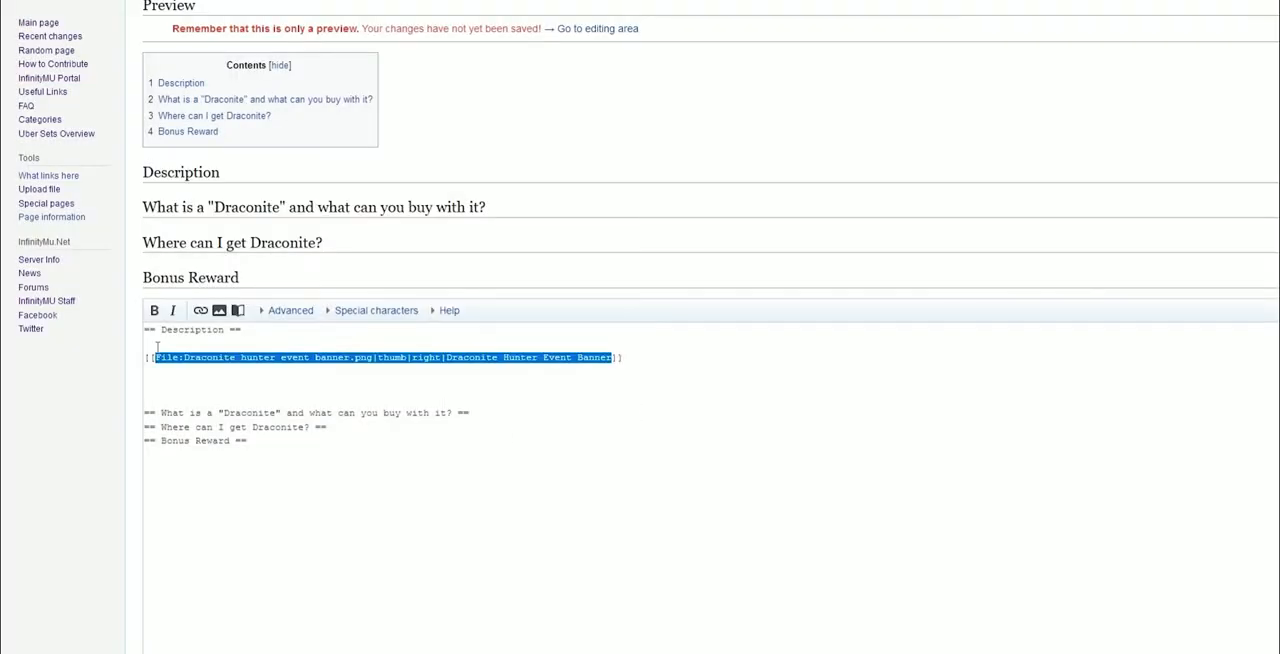
click(157, 347)
key(BackSpace)
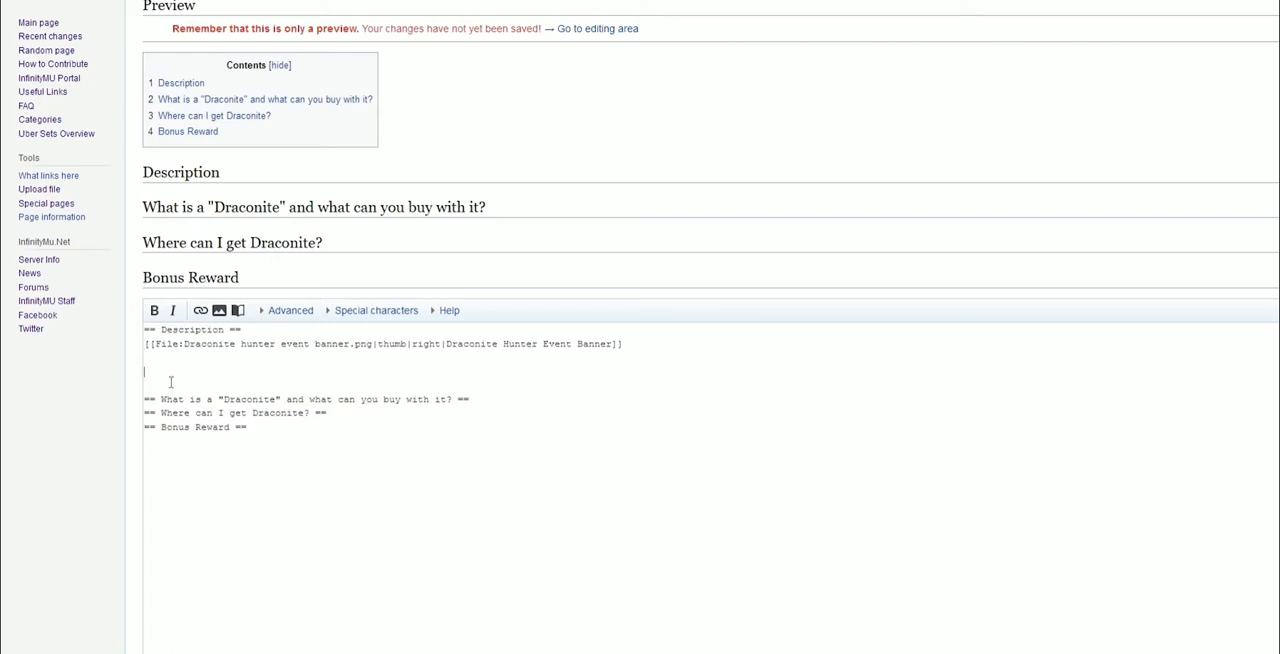
Copy the event description paragraph from the Google Doc and paste it below the banner image
click(1082, 2)
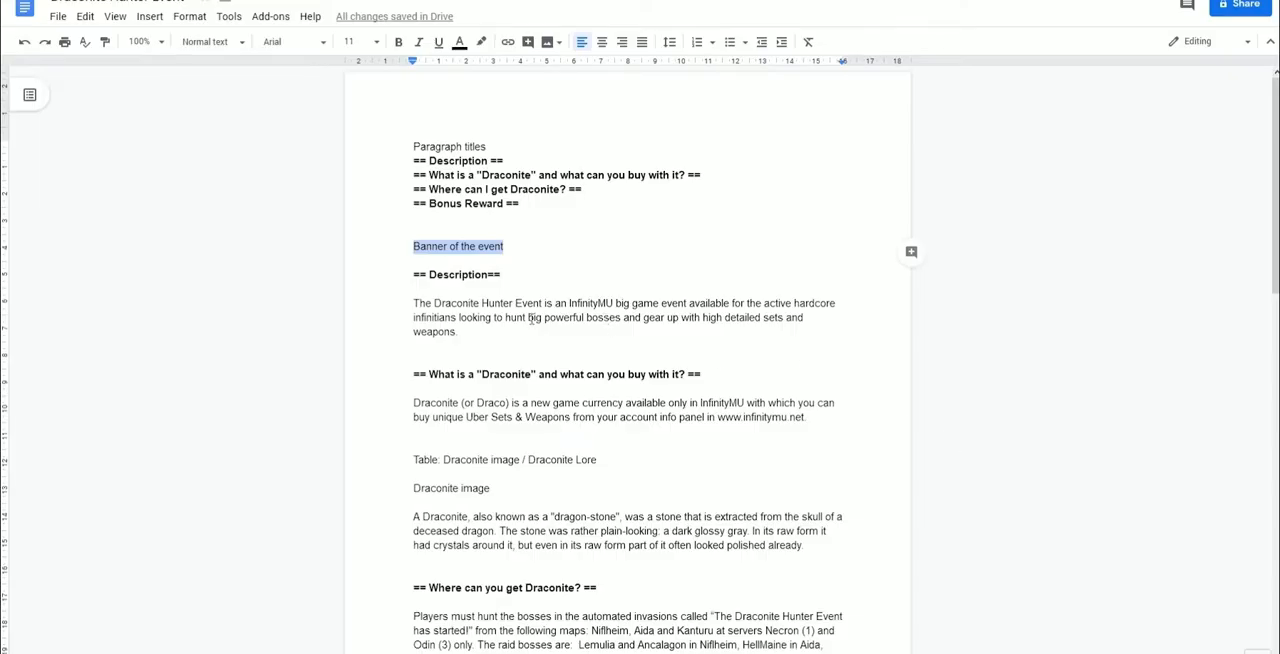
drag(415, 303, 464, 334)
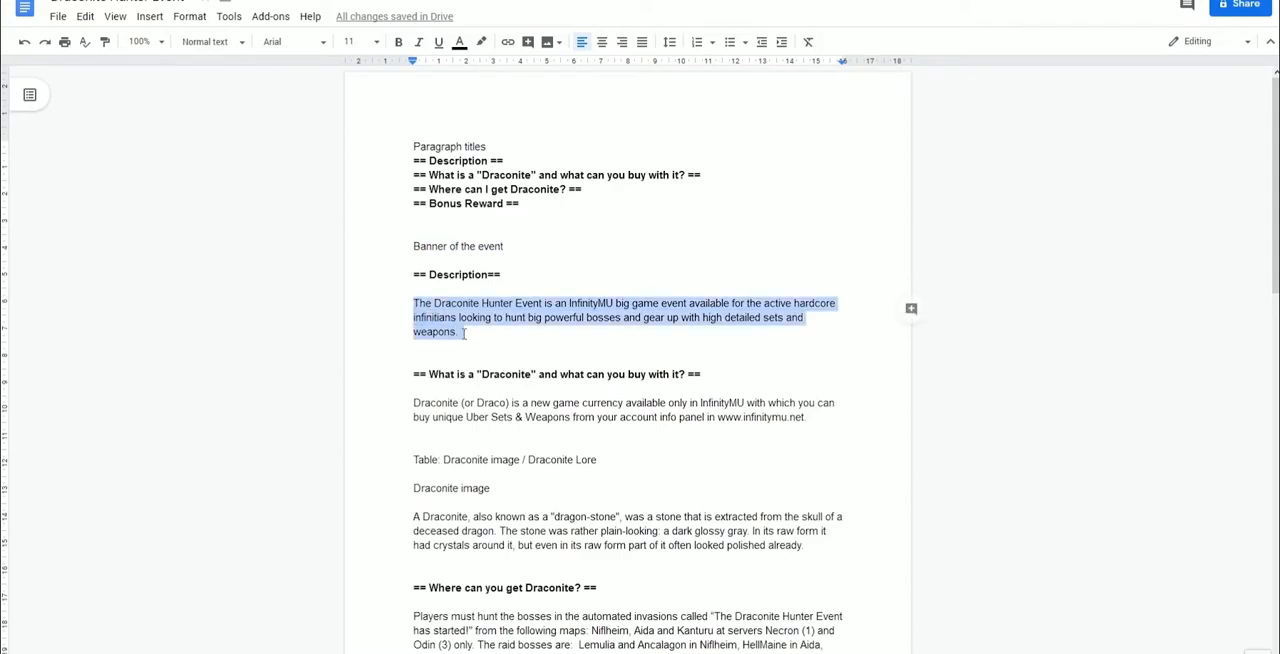
key(ctrl+c)
key(alt+Tab)
click(140, 371)
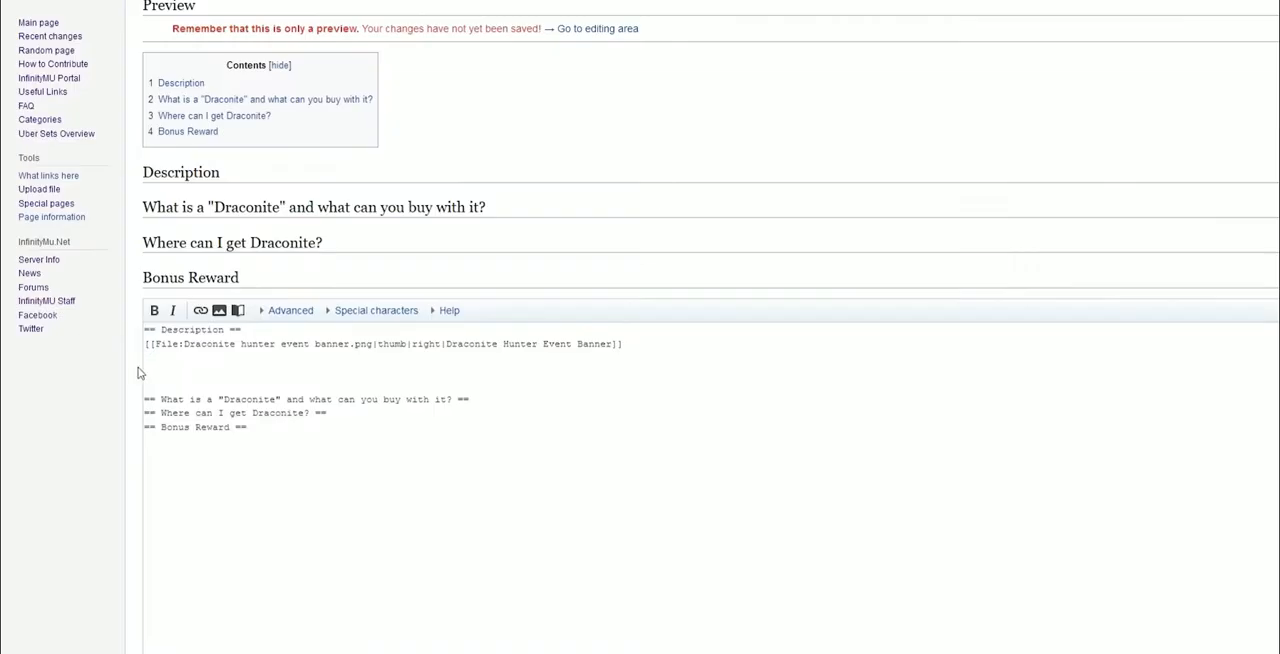
key(ctrl+v)
scroll(347, 393, down, 1)
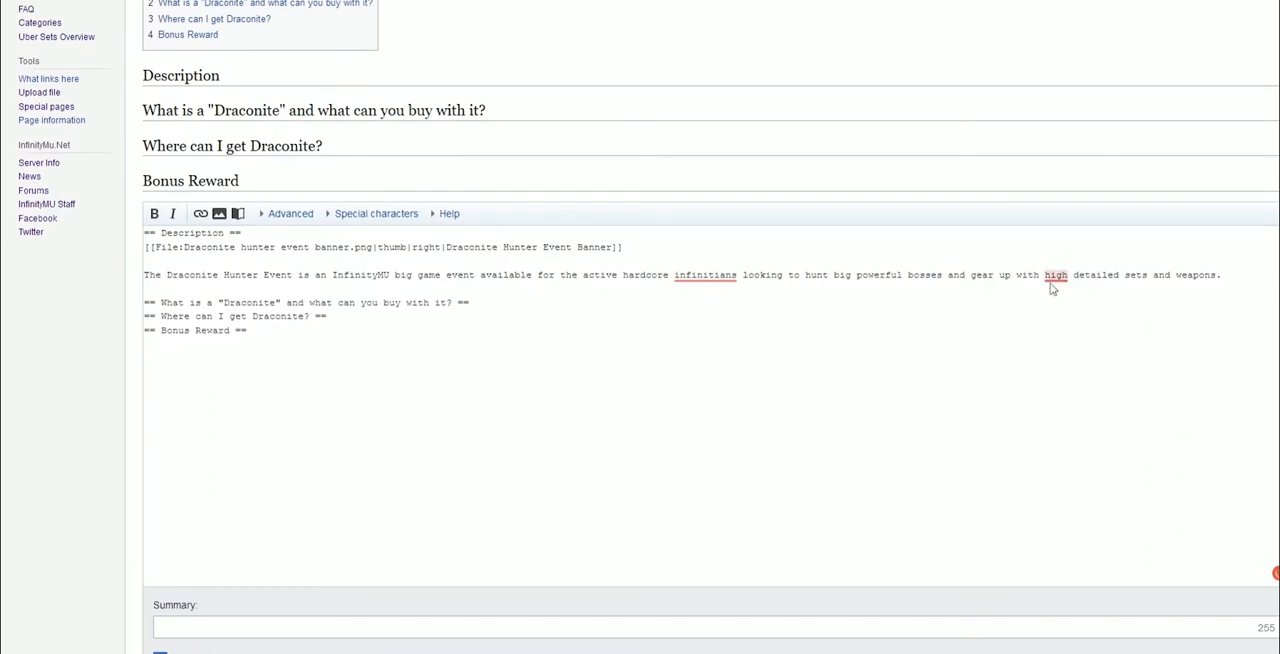
Add blank lines below the "What is a Draconite" and "Where can I get Draconite?" headings
mouse_move(1052, 281)
key(Return)
key(Return)
key(Return)
key(Return)
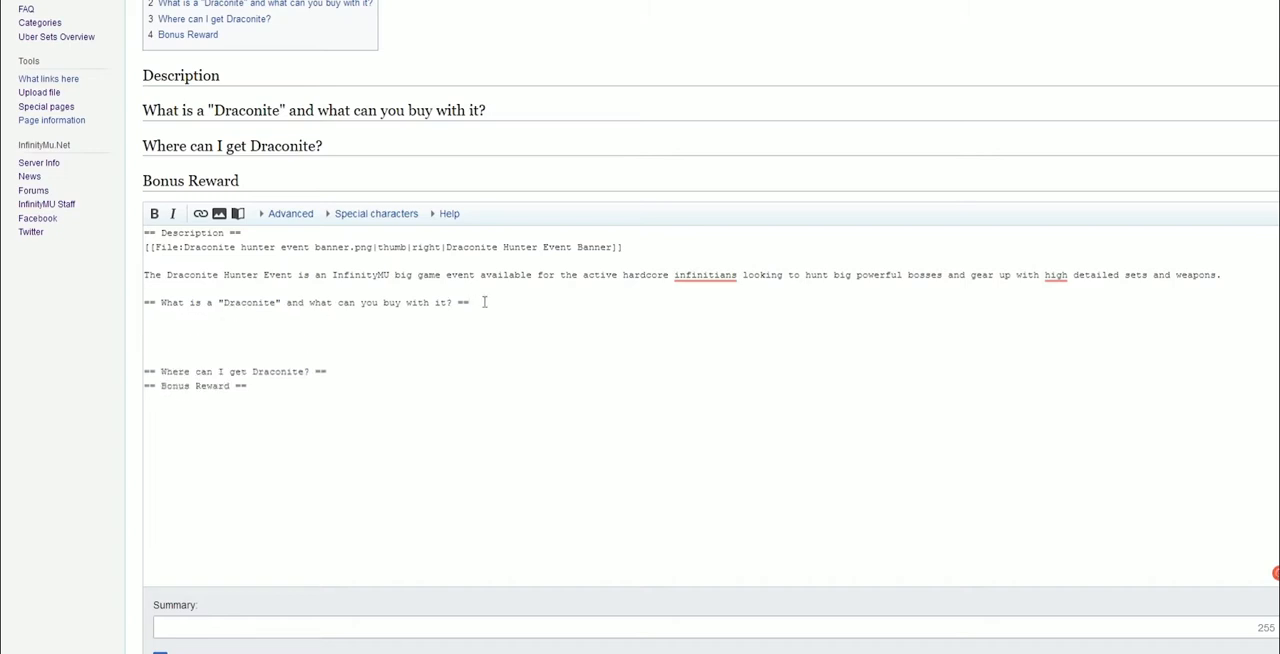
click(368, 372)
key(Return)
key(Return)
key(Return)
key(Return)
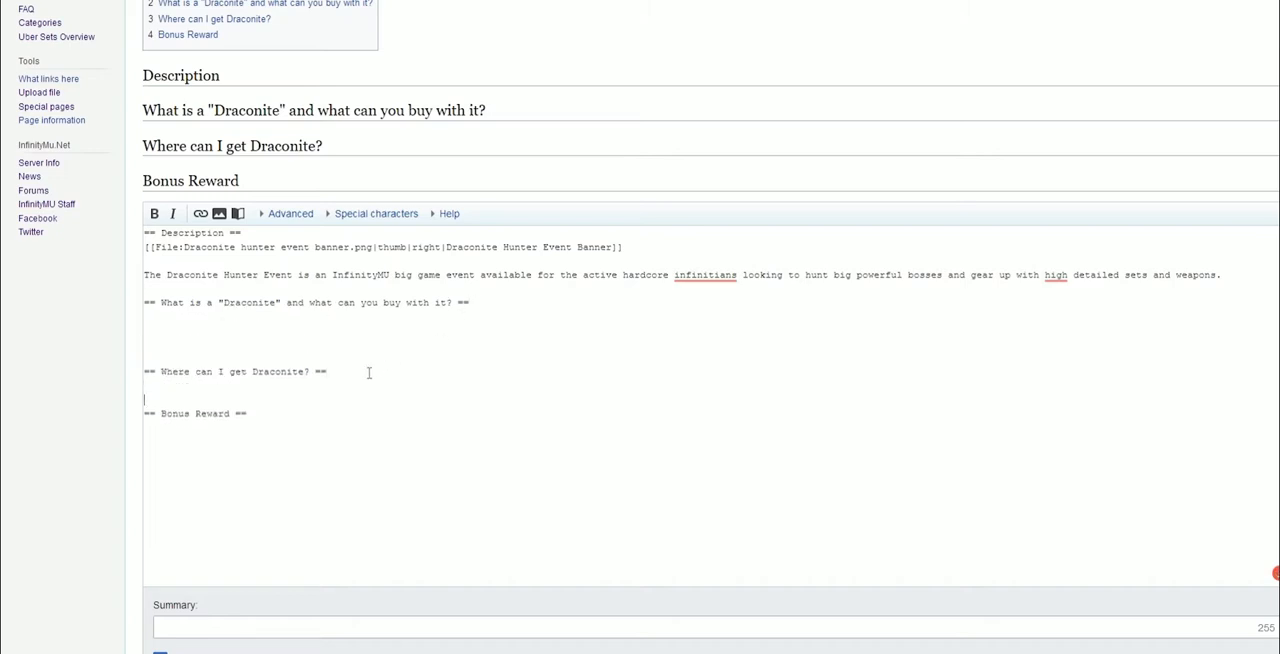
Copy the Draconite currency paragraph from the Google Doc and paste it below the "What is a Draconite" heading
click(170, 322)
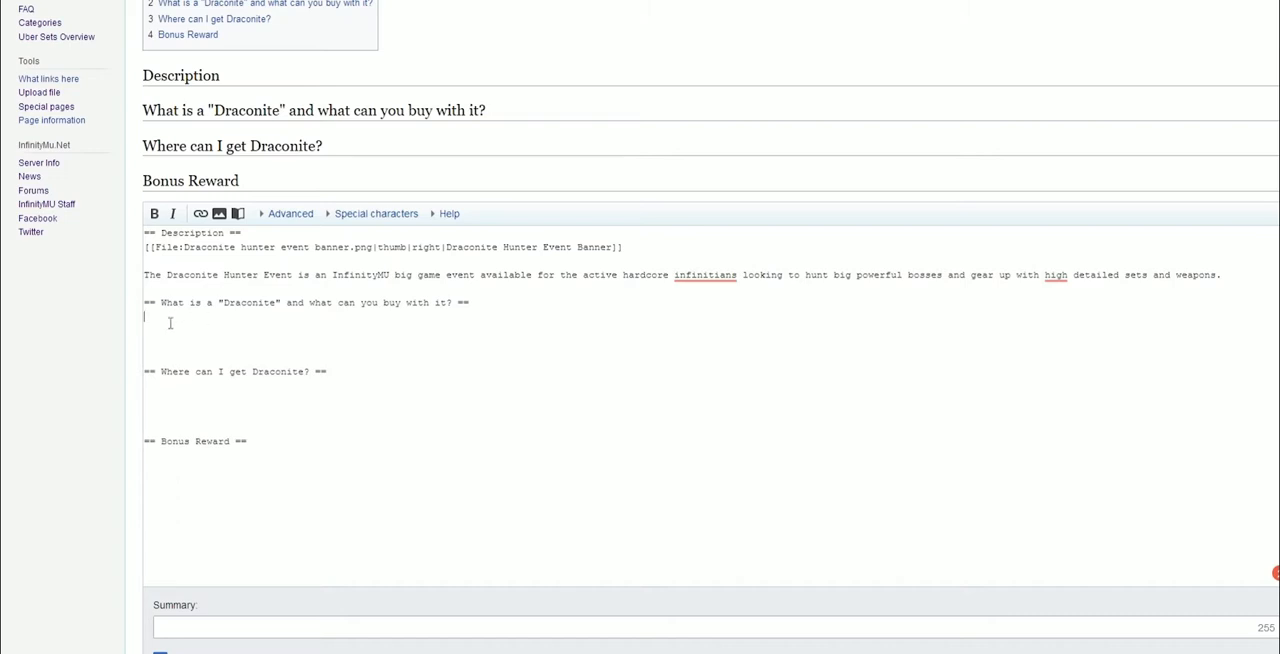
click(400, 2)
scroll(480, 392, down, 1)
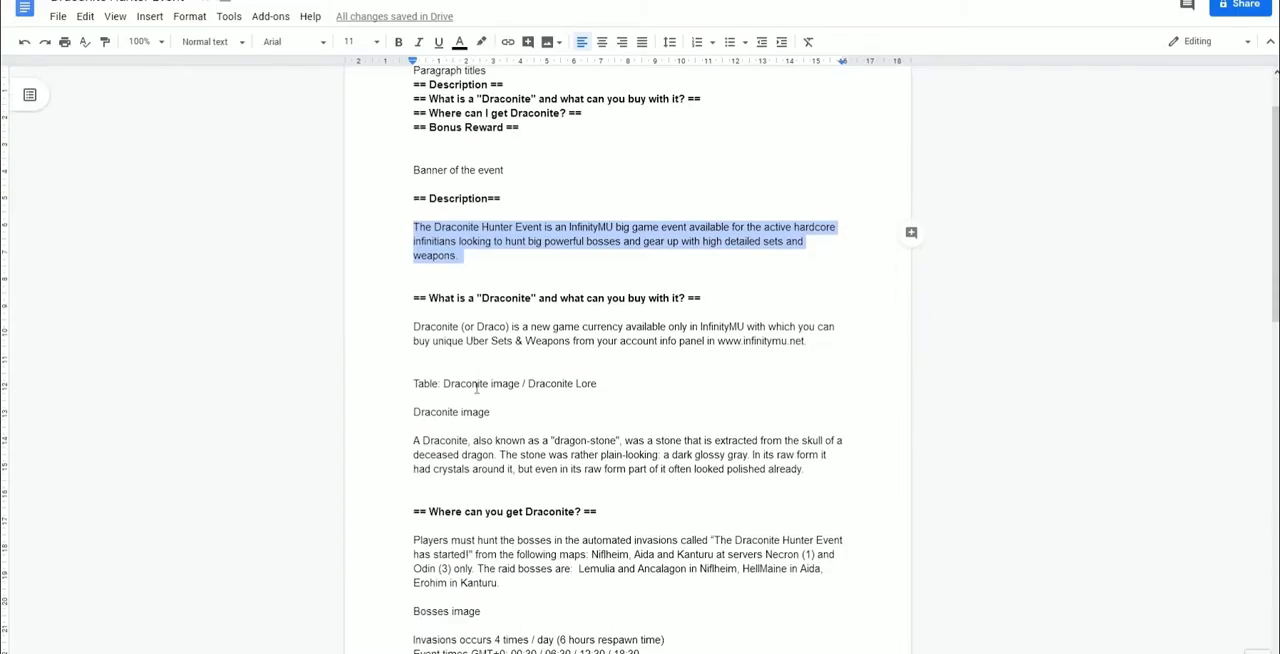
scroll(476, 388, down, 2)
drag(412, 249, 825, 262)
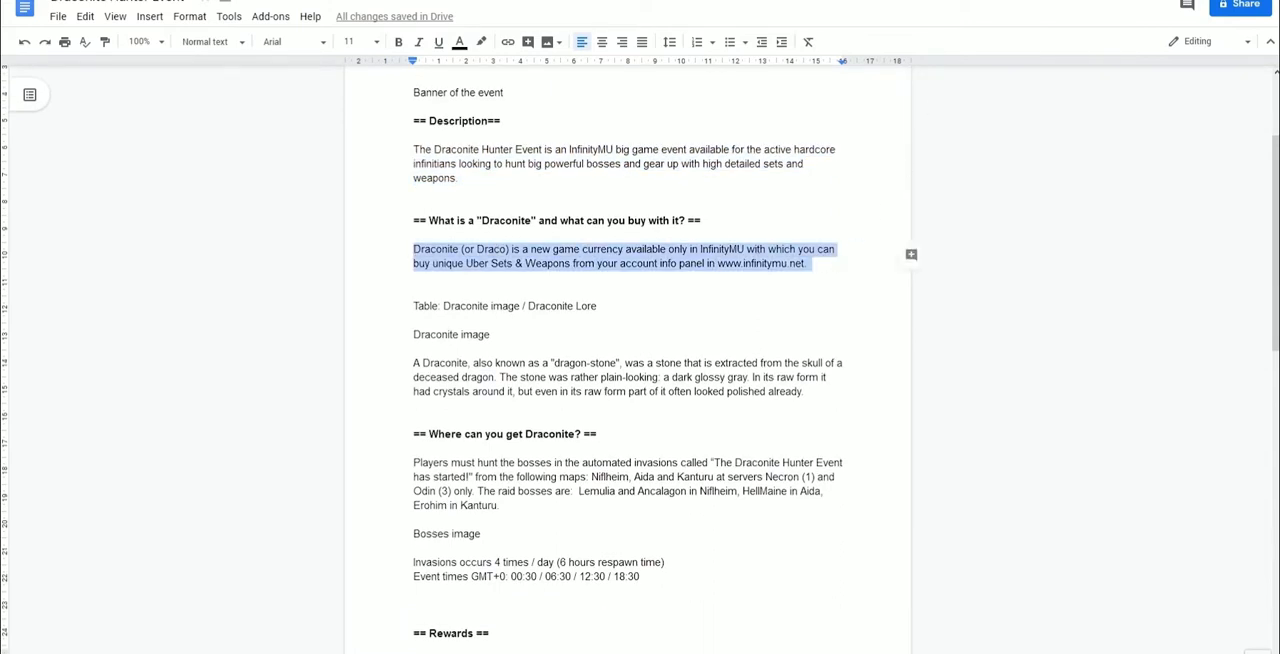
click(450, 2)
key(ctrl+v)
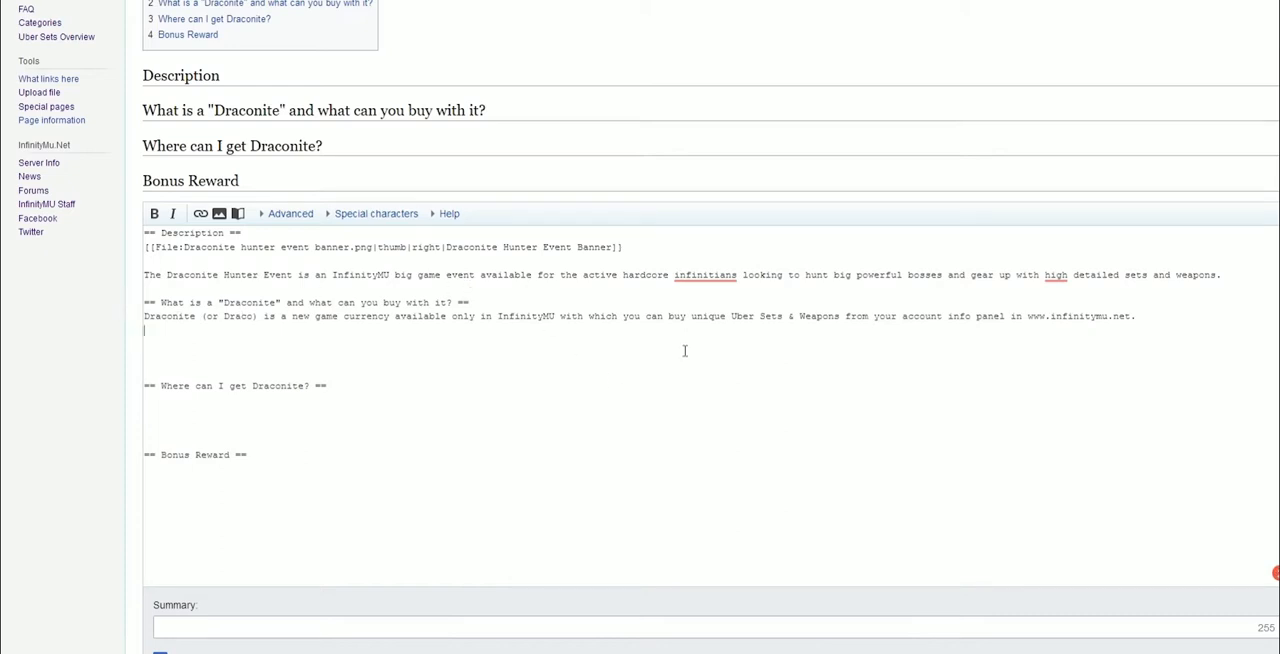
drag(1027, 316, 1132, 316)
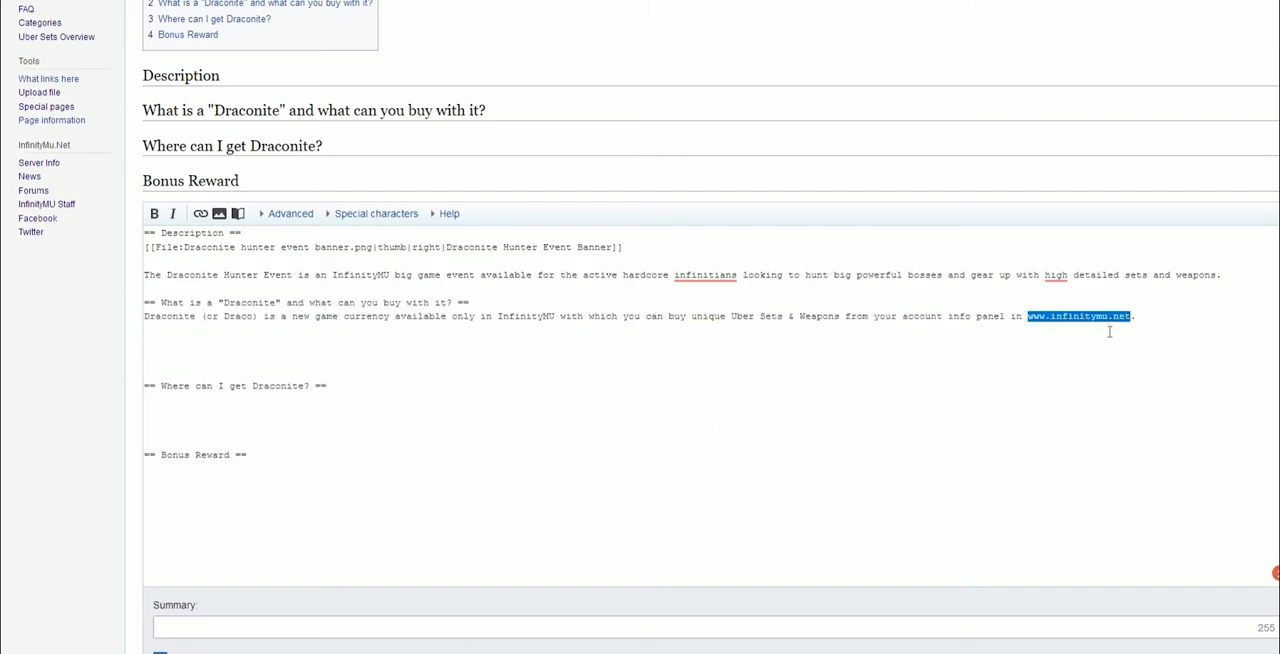
click(201, 214)
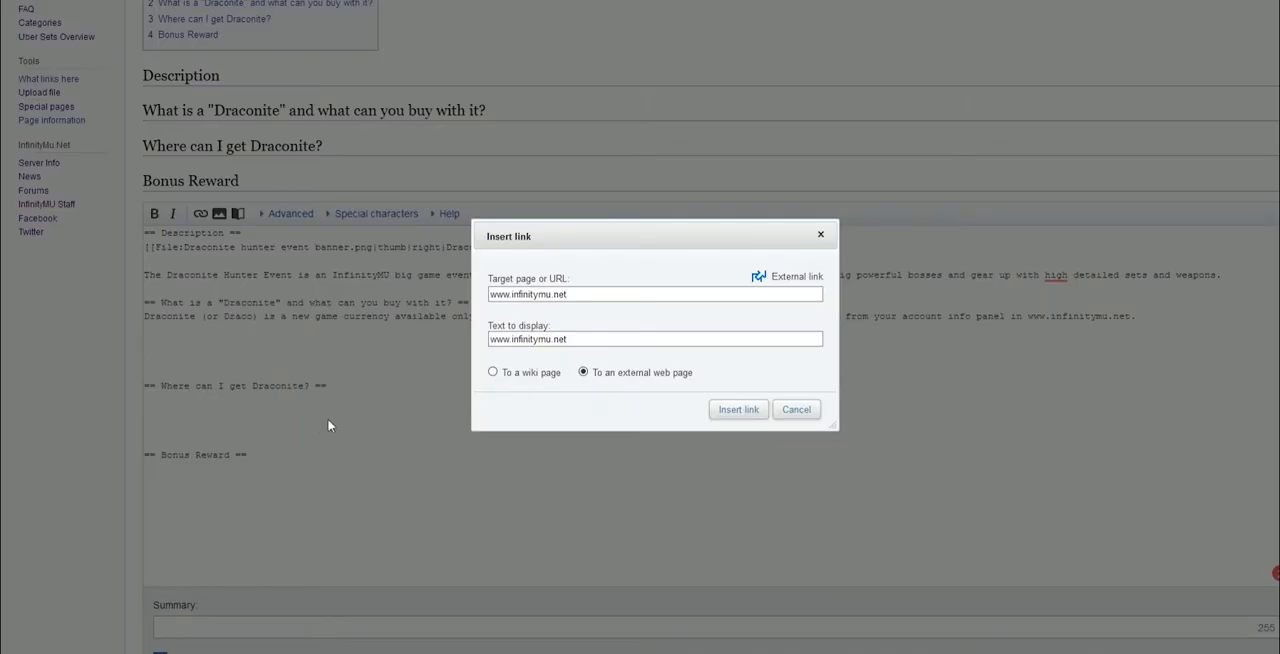
click(738, 409)
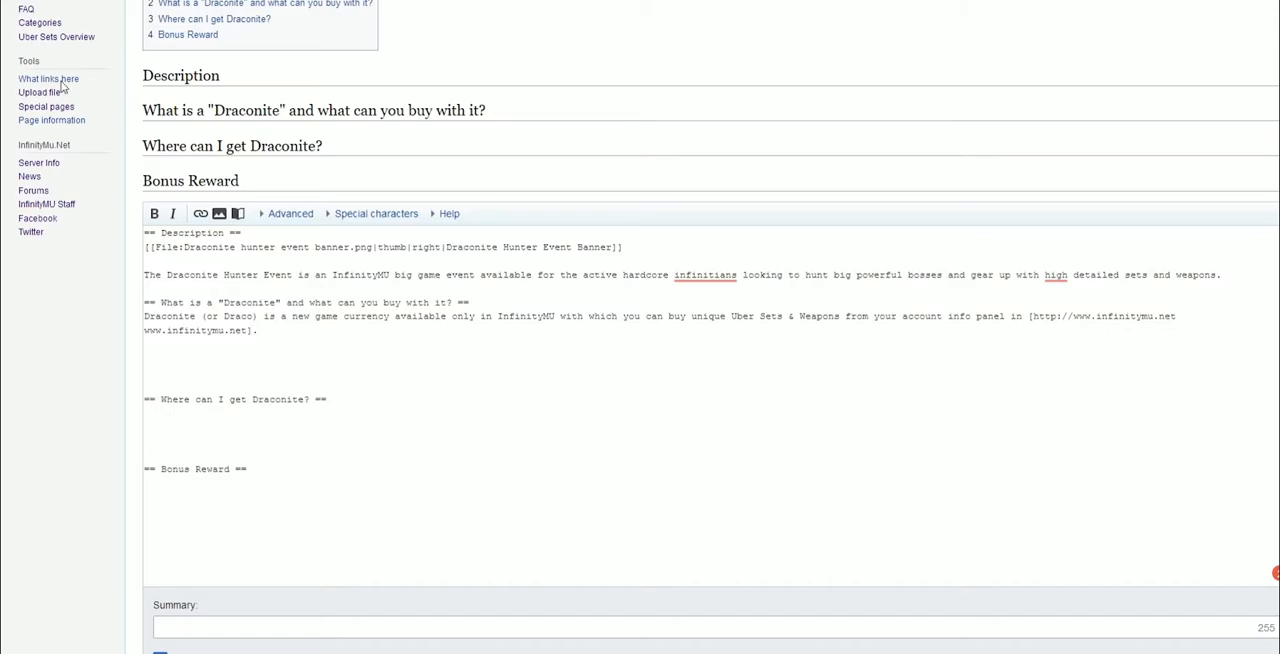
Copy the wikitable markup from the Hathor Seraphim Set edit page and paste it below the currency paragraph
click(224, 2)
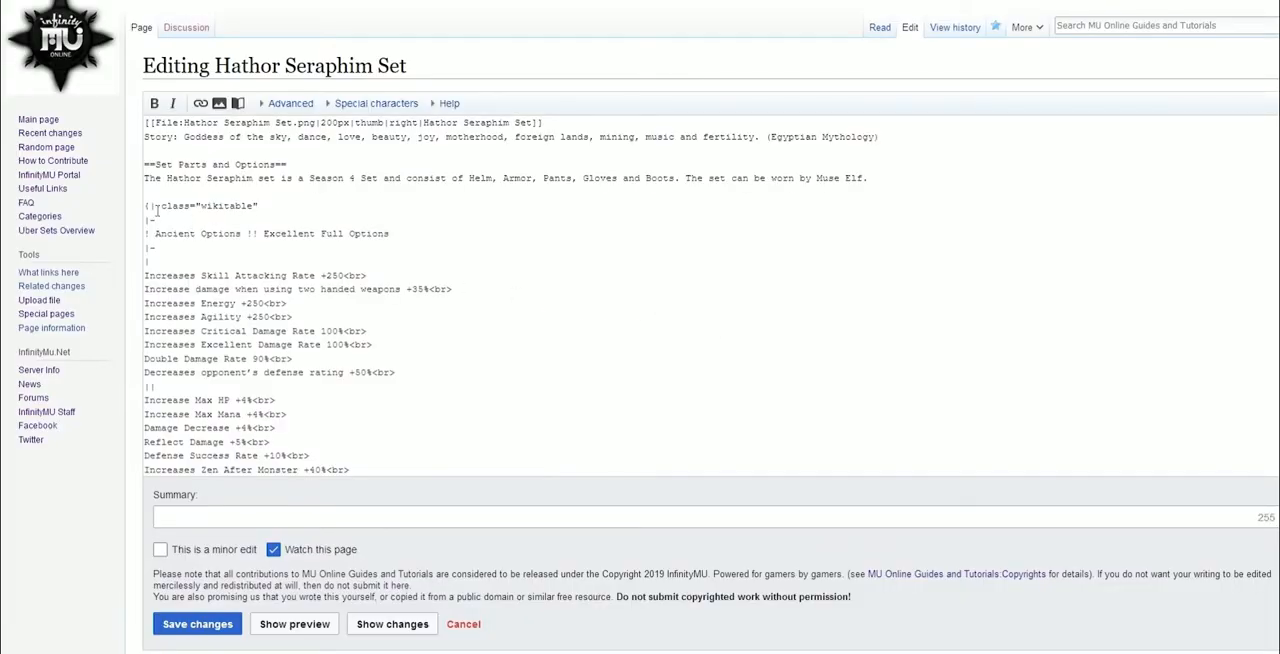
click(147, 207)
drag(152, 210, 192, 399)
key(ctrl+c)
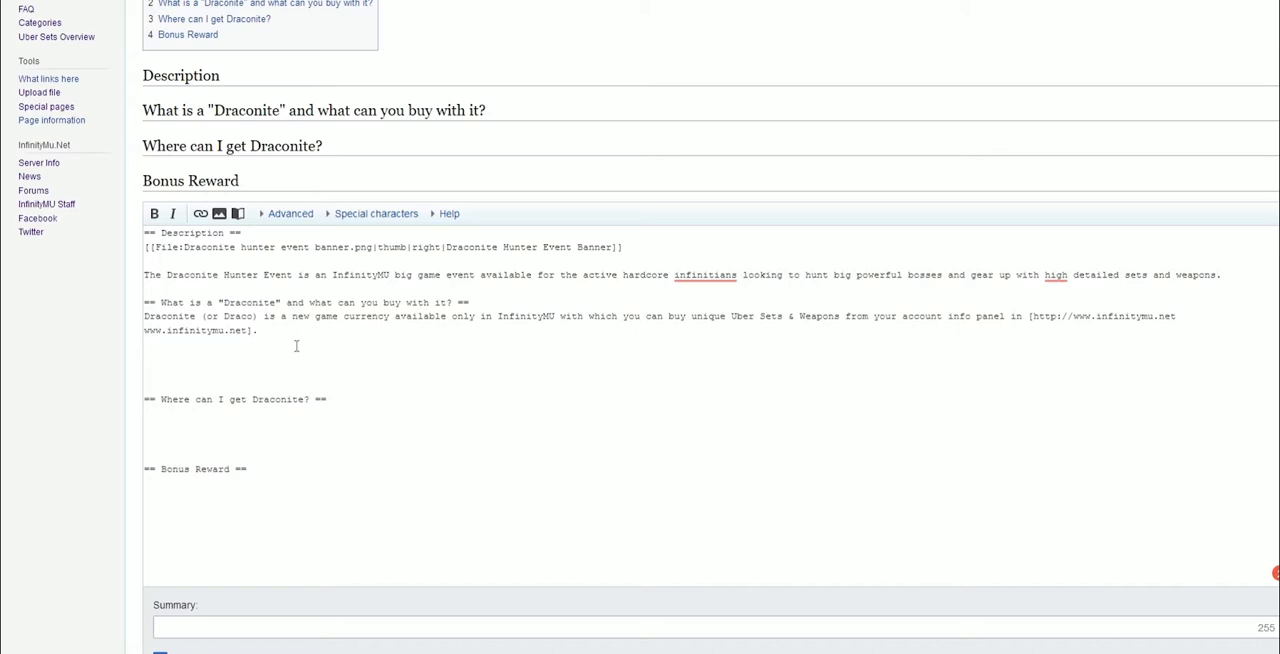
key(Return)
key(Return)
key(ctrl+v)
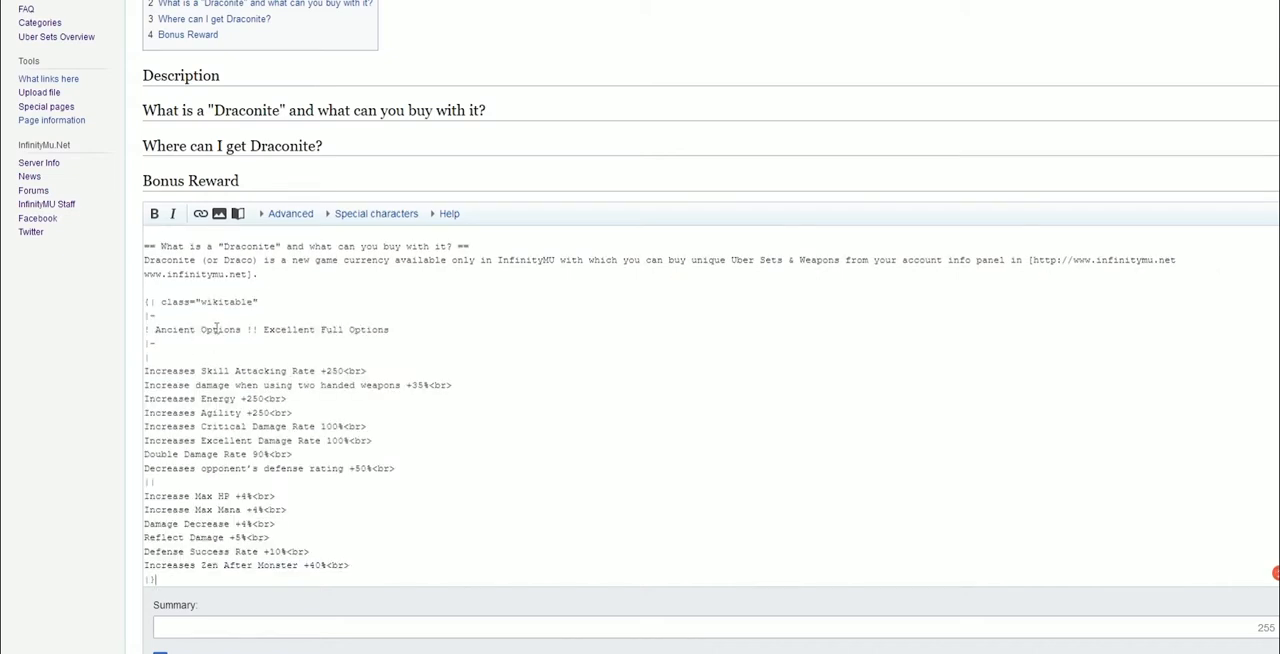
Replace the table's column headers with "Draconite image" and "Draconite Lore" copied from the Google Doc
click(480, 1)
click(464, 308)
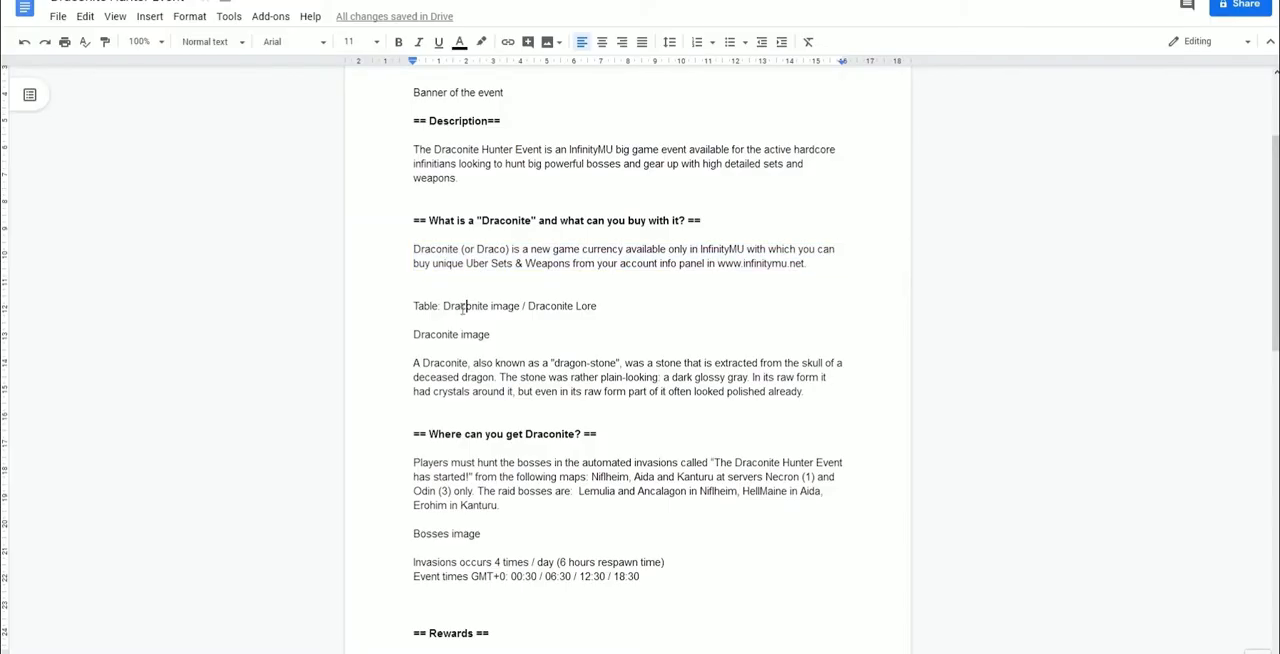
drag(443, 308, 521, 305)
key(ctrl+c)
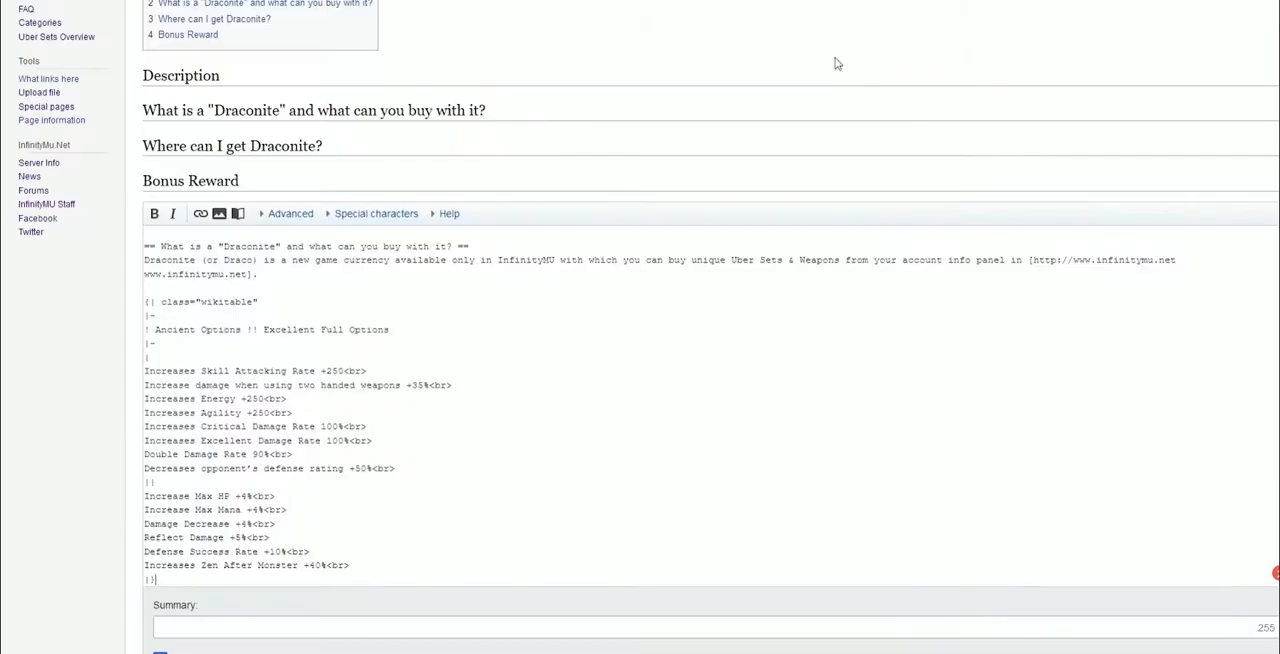
drag(242, 330, 156, 334)
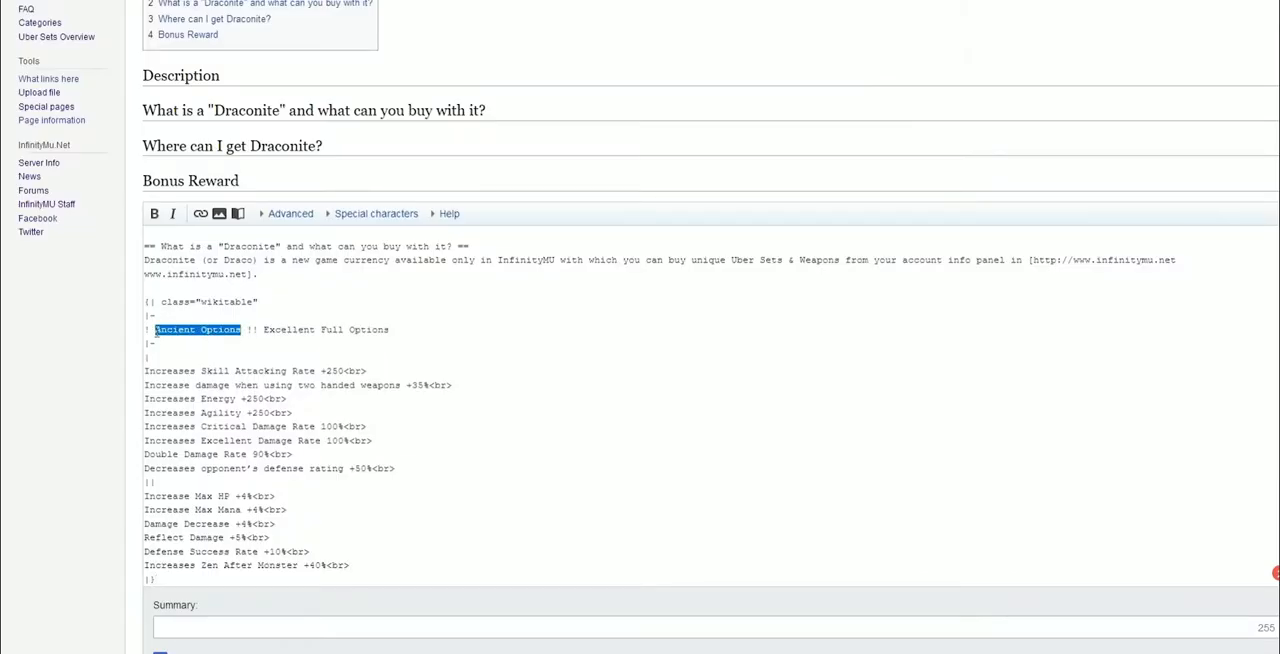
key(ctrl+v)
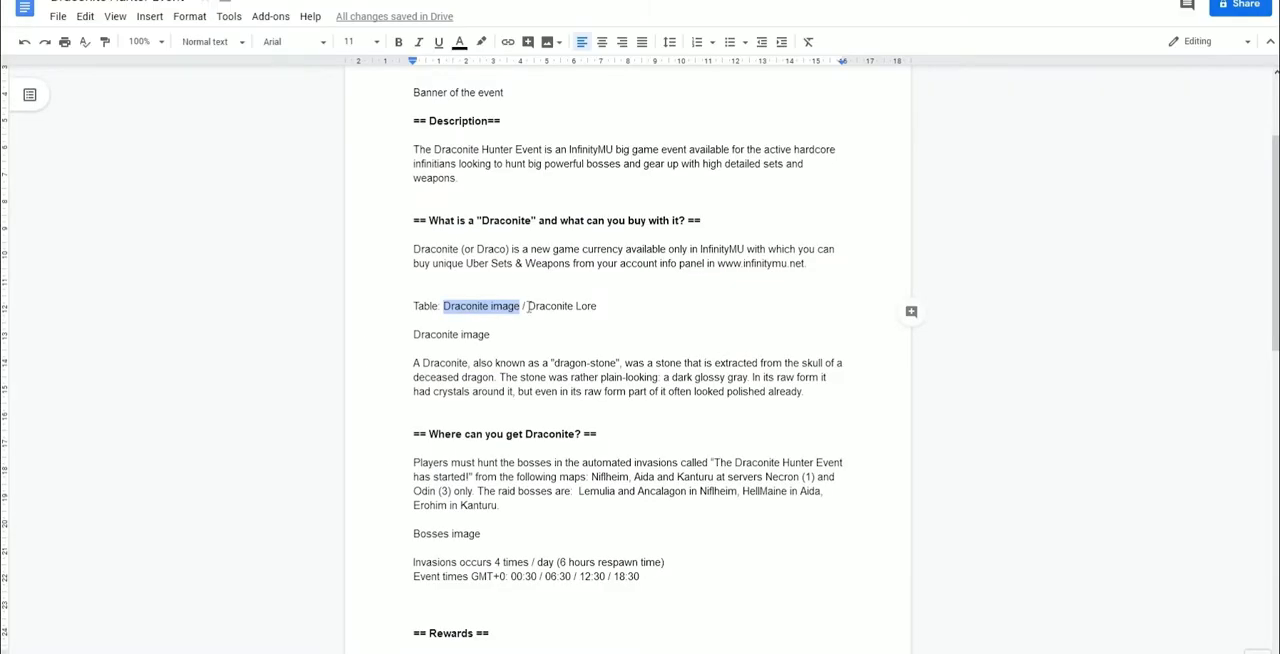
drag(530, 309, 597, 311)
key(ctrl+c)
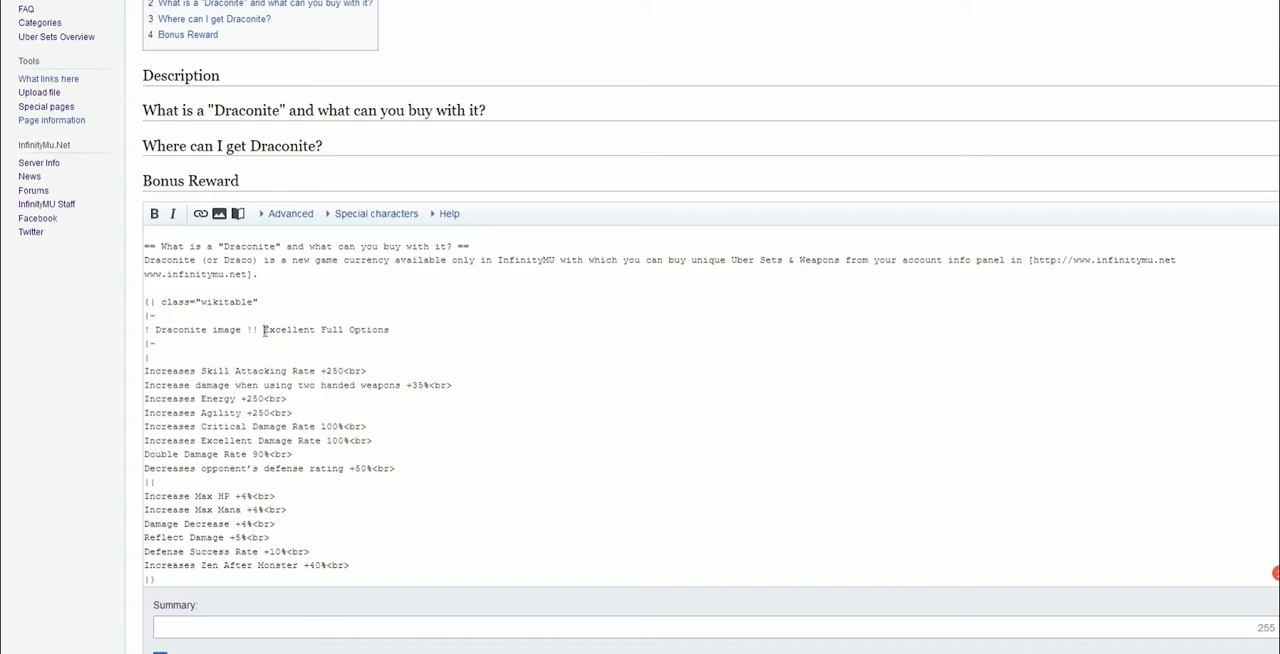
drag(263, 330, 400, 329)
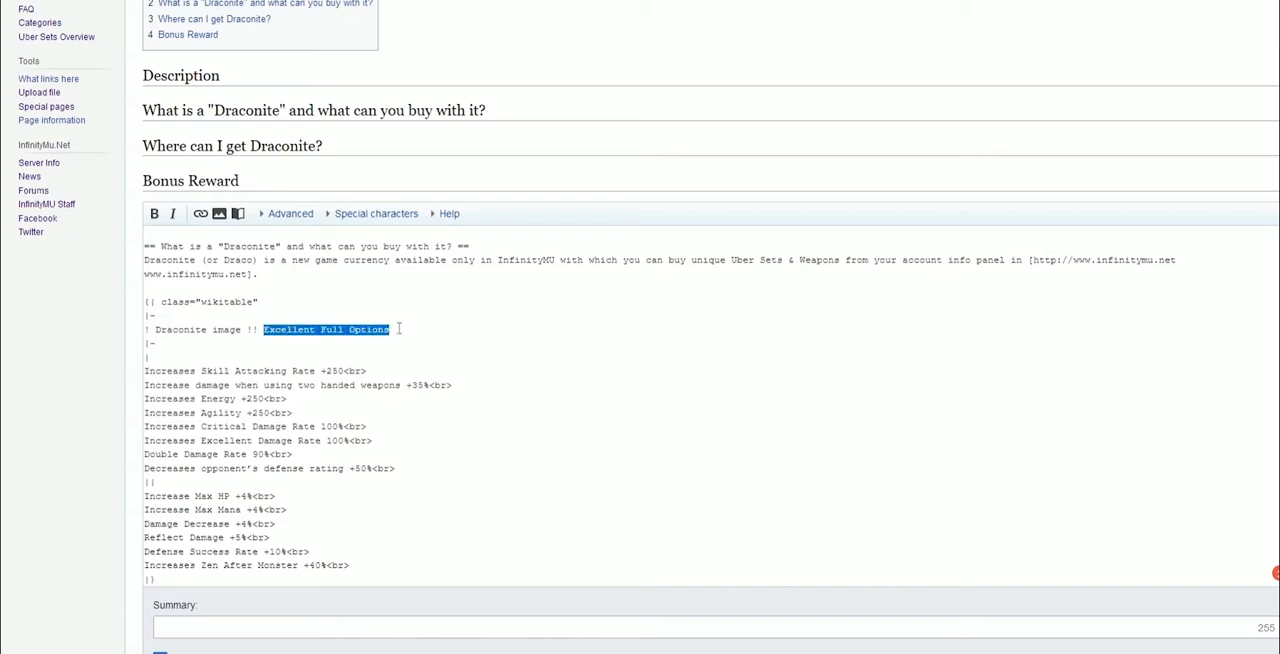
key(ctrl+v)
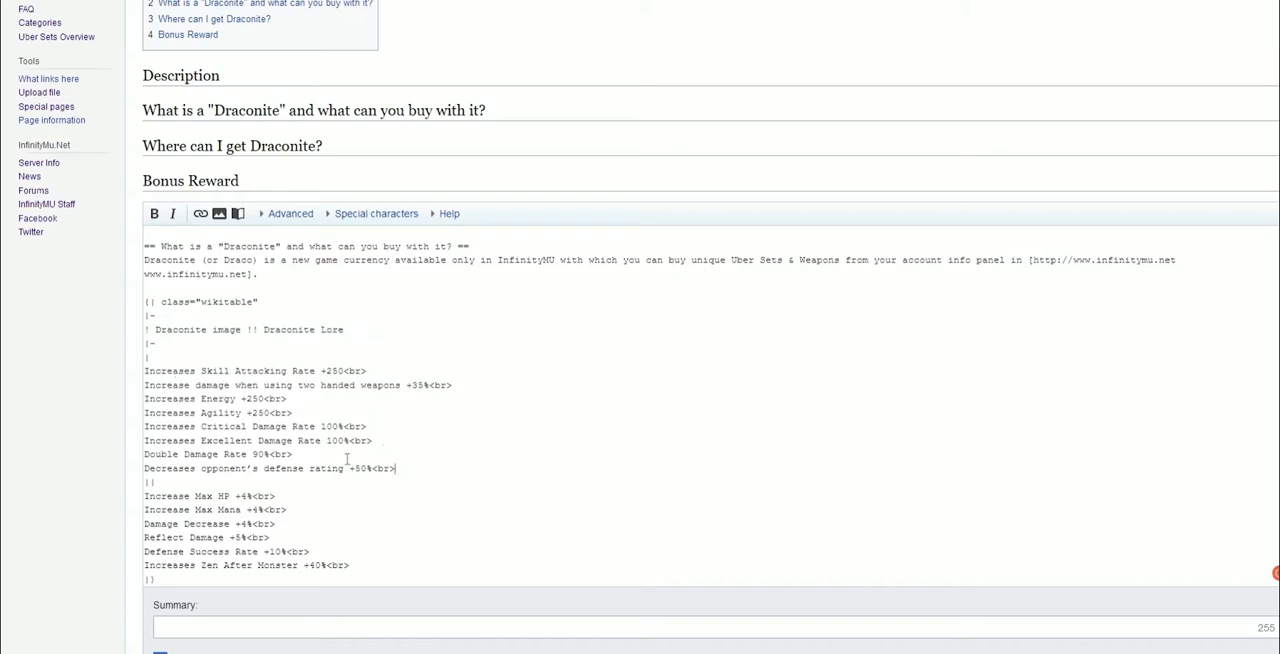
Replace the first cell's stat lines with the Draconite.jpg image, aligned center with format none
drag(395, 468, 126, 380)
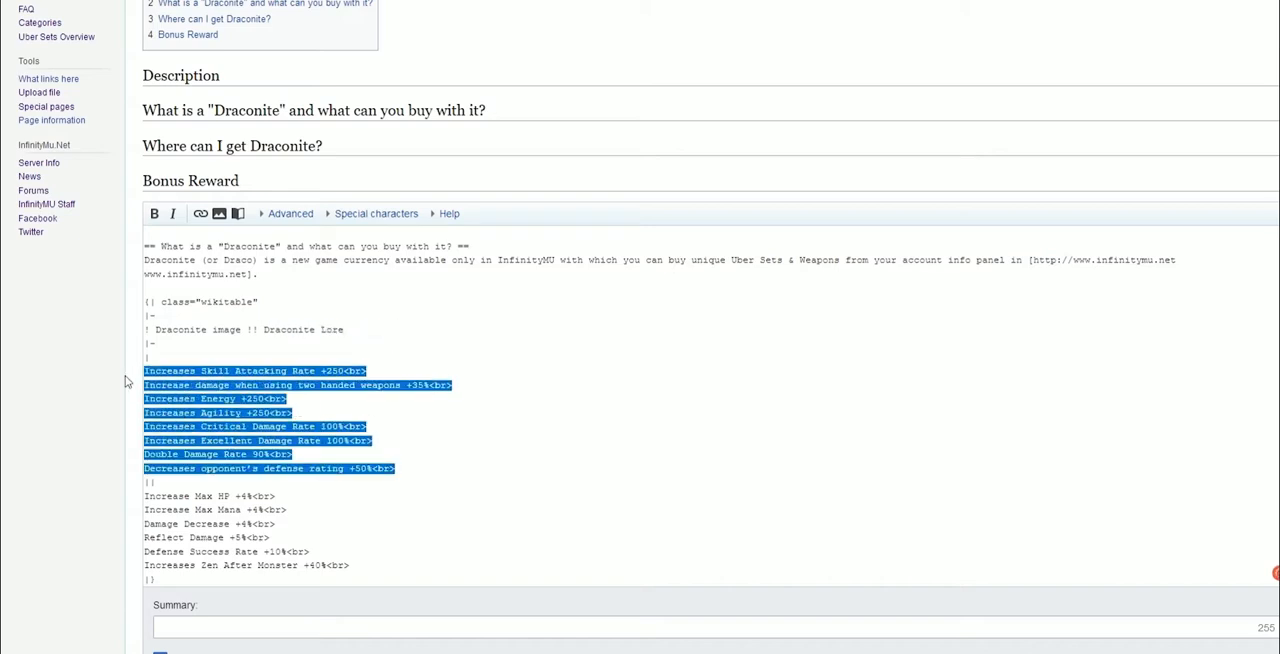
key(BackSpace)
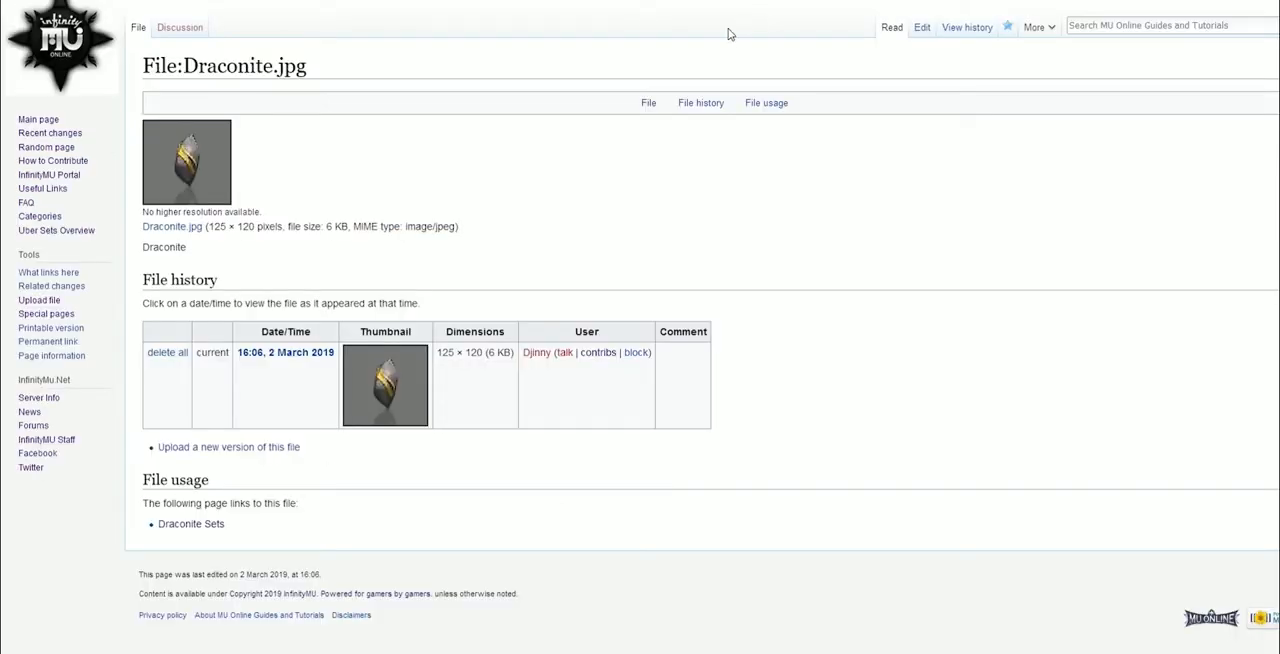
drag(146, 58, 315, 63)
key(ctrl+c)
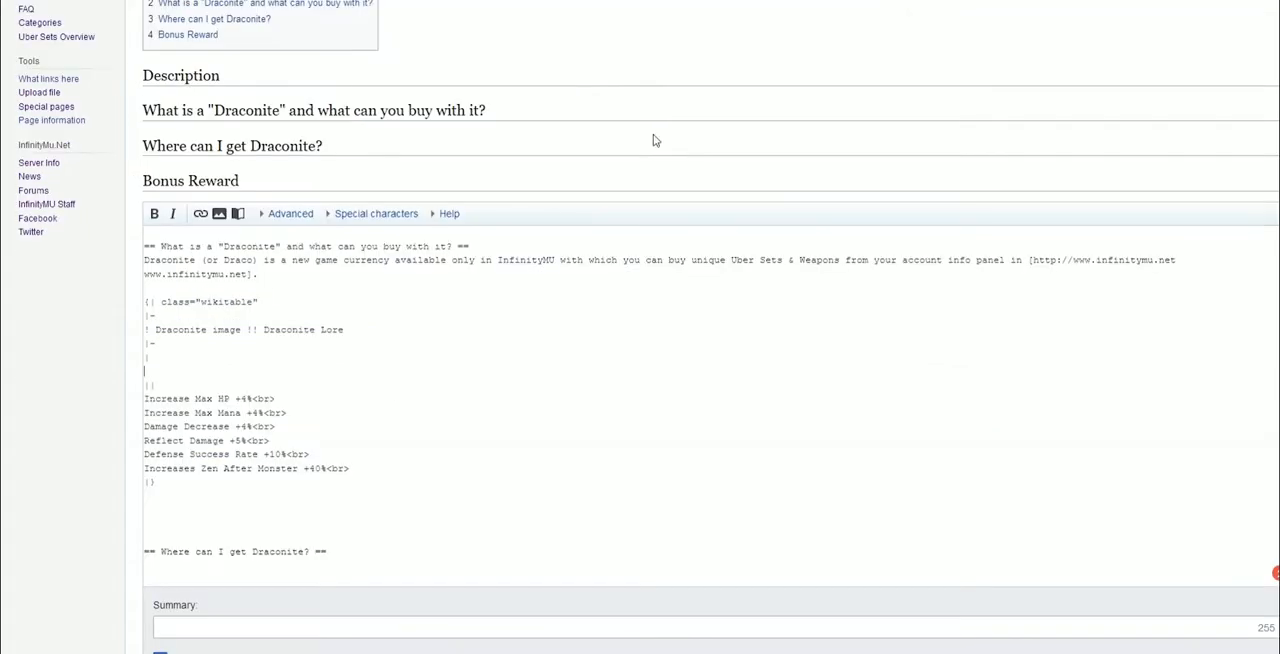
click(219, 215)
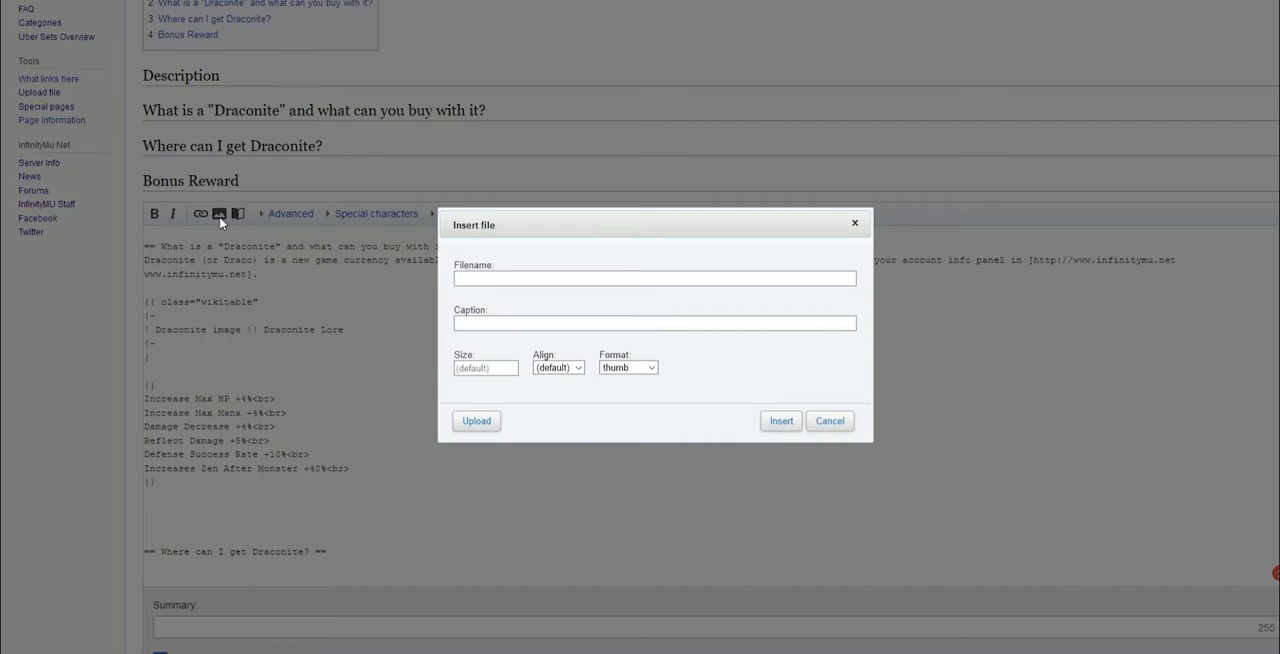
key(ctrl+v)
click(564, 370)
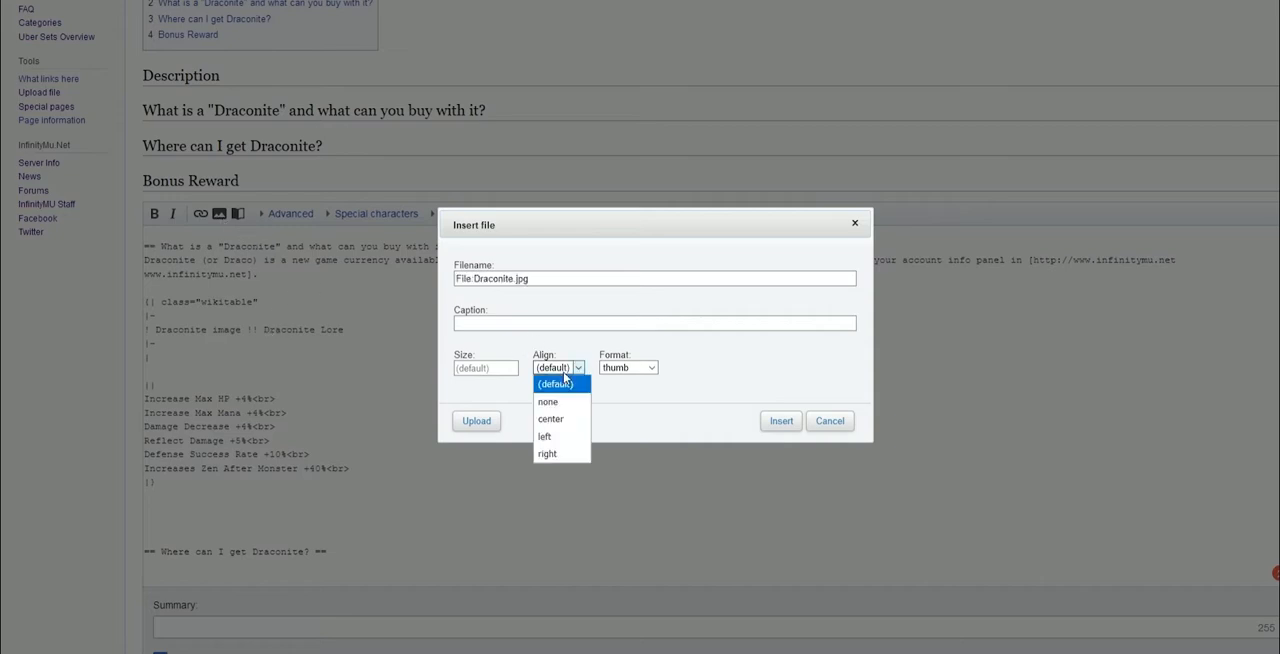
click(550, 419)
click(628, 368)
click(616, 437)
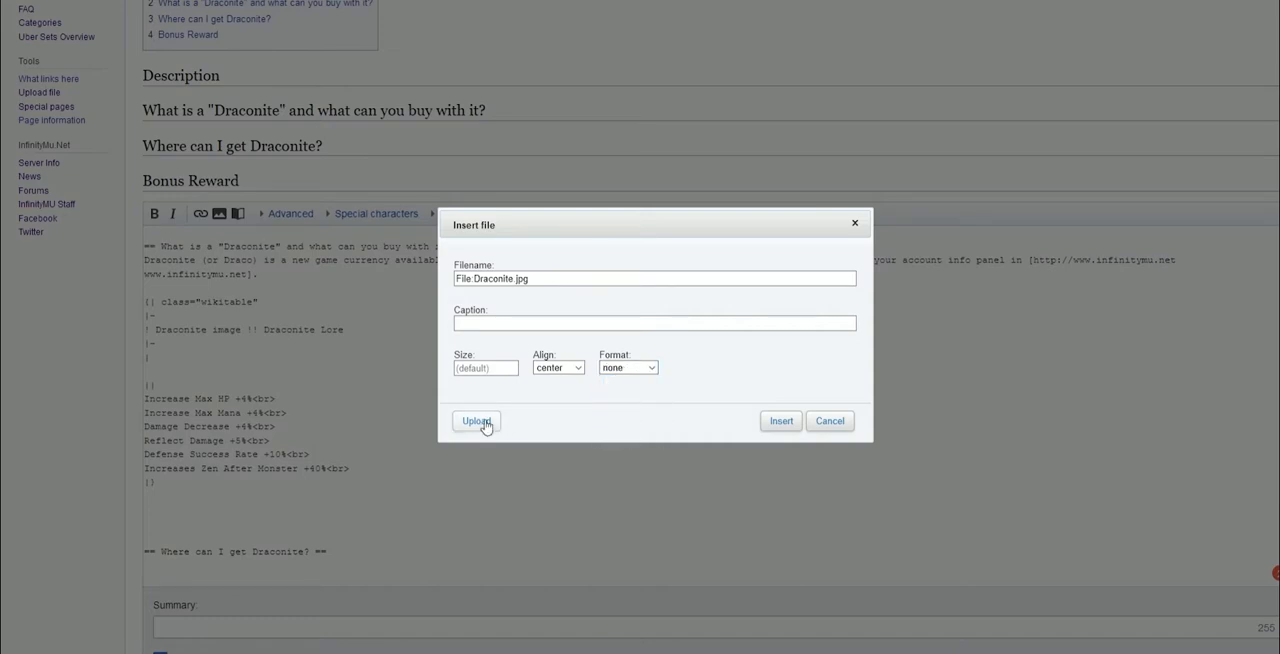
click(779, 421)
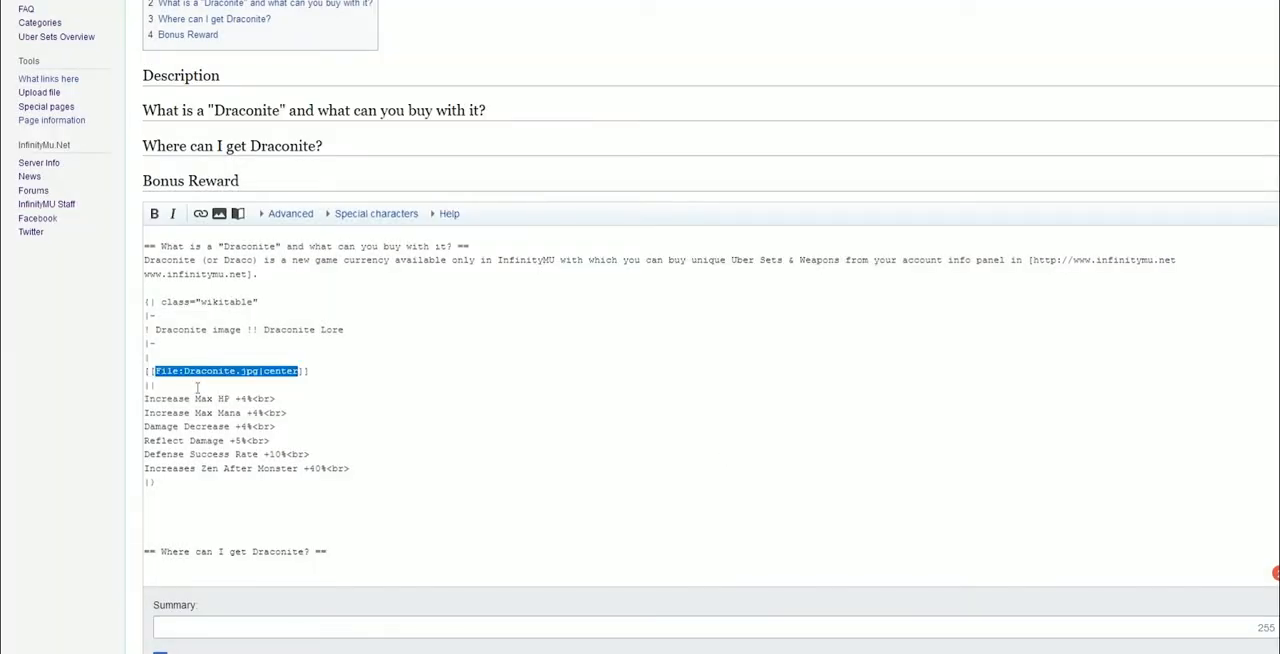
Replace the second cell's stat lines with the Draconite lore paragraph copied from the Google Doc
scroll(190, 397, down, 1)
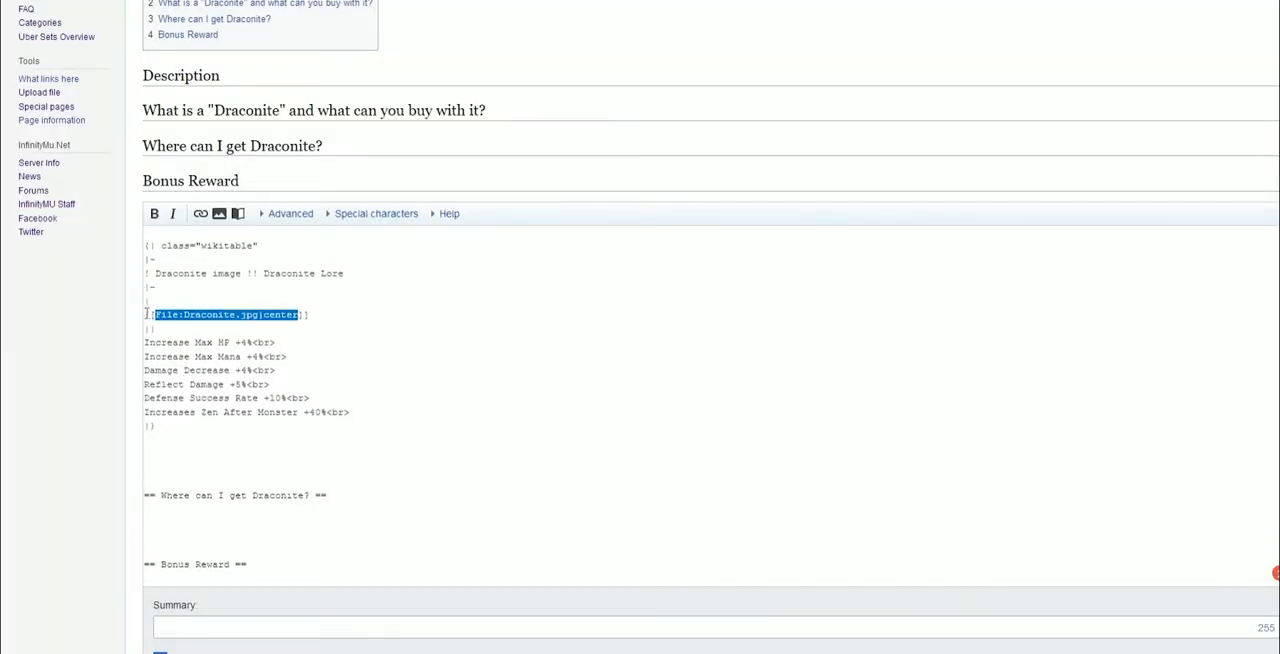
drag(367, 407, 116, 356)
key(ctrl+x)
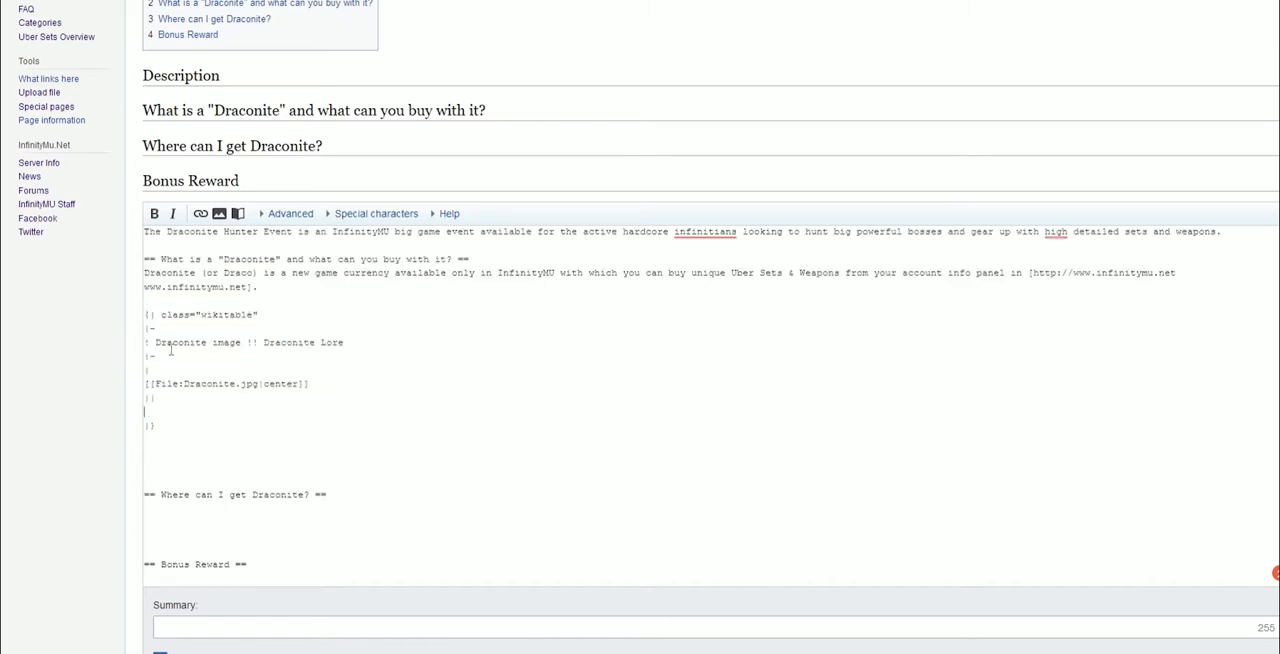
key(alt+Tab)
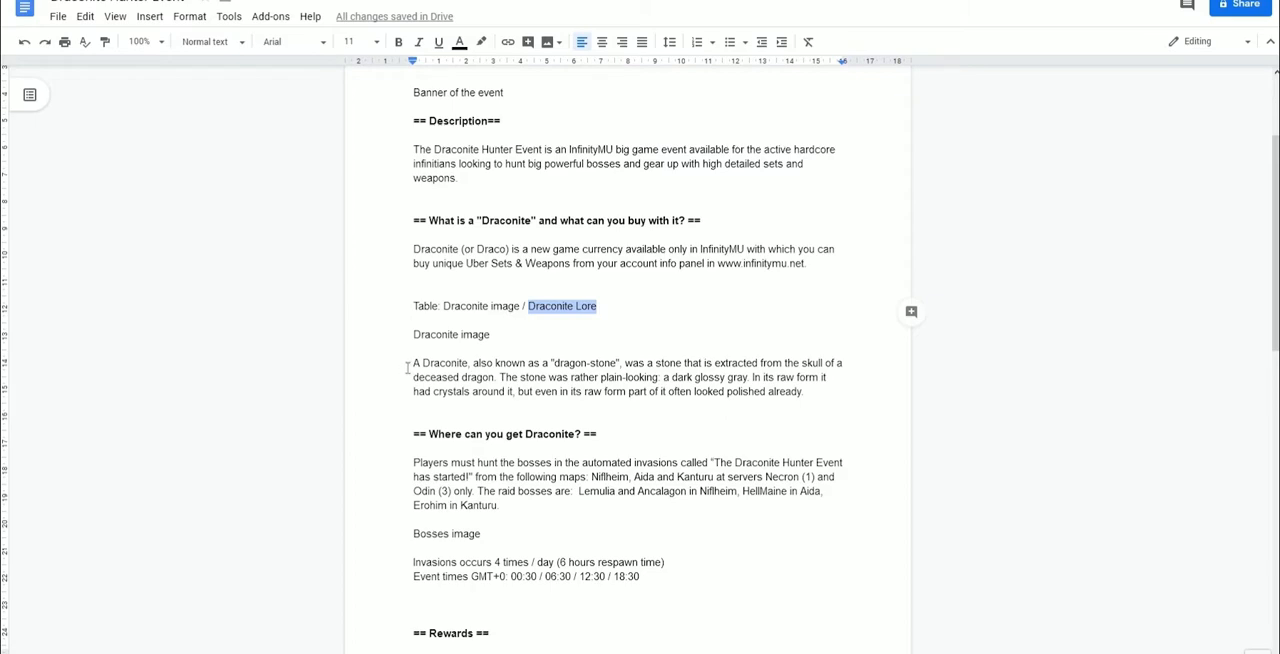
drag(413, 363, 819, 398)
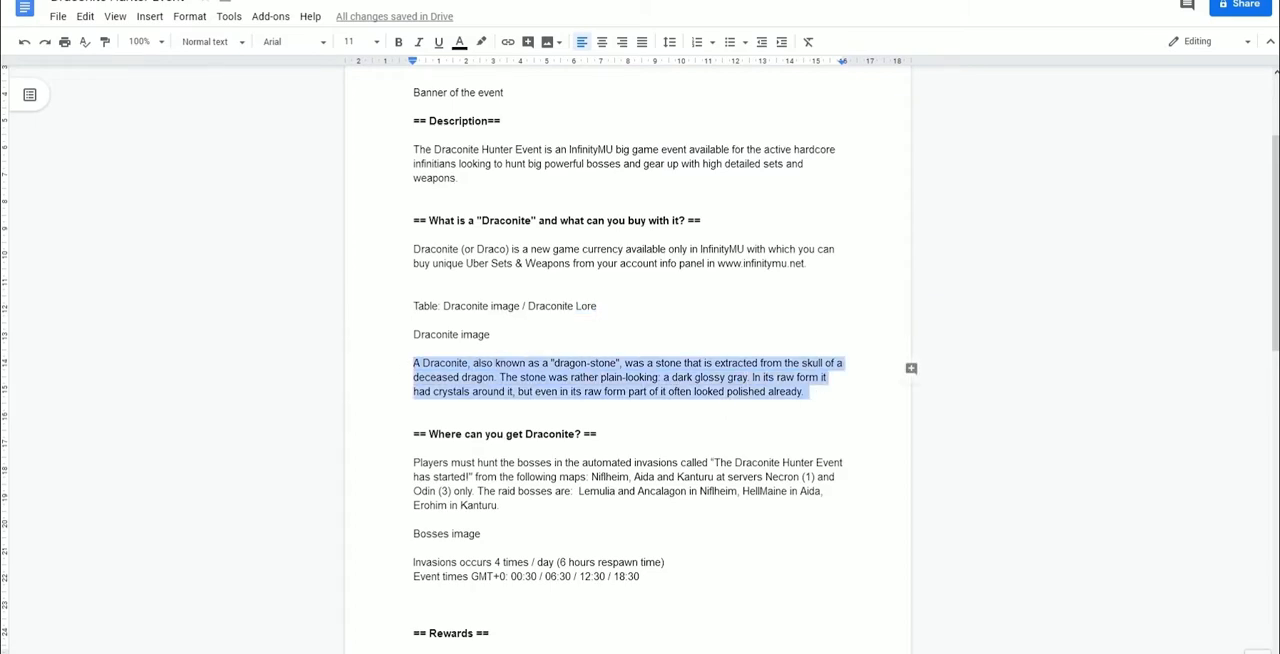
key(alt+Tab)
key(ctrl+v)
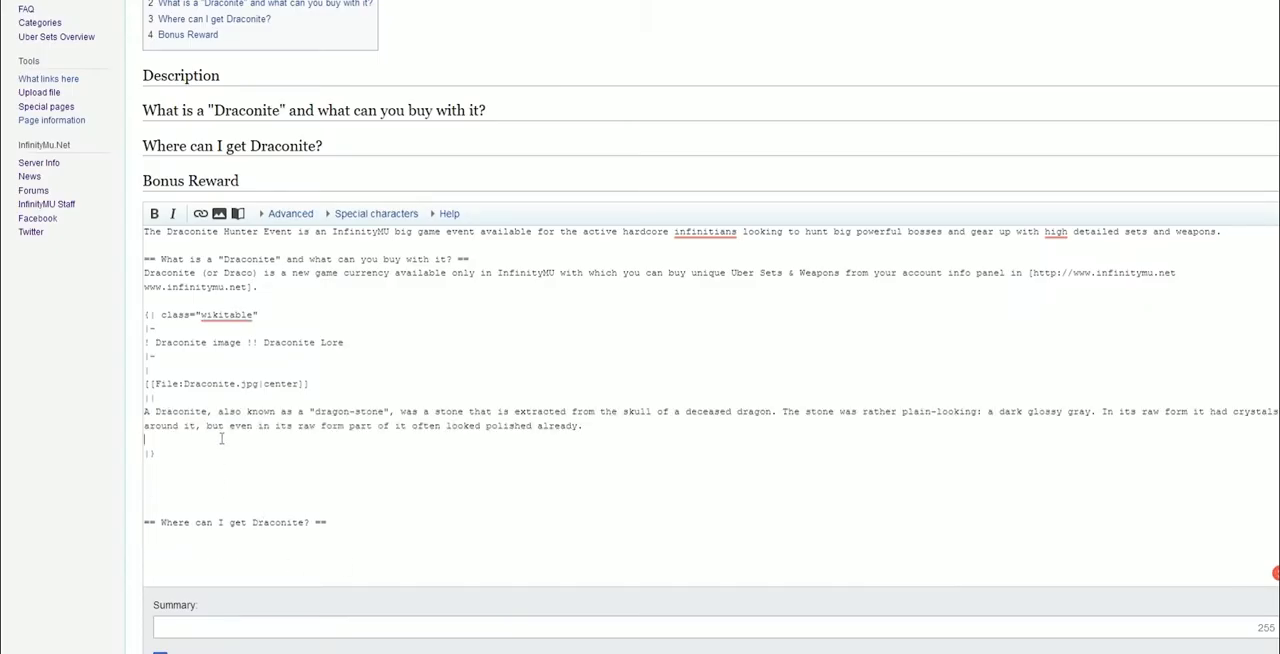
key(Delete)
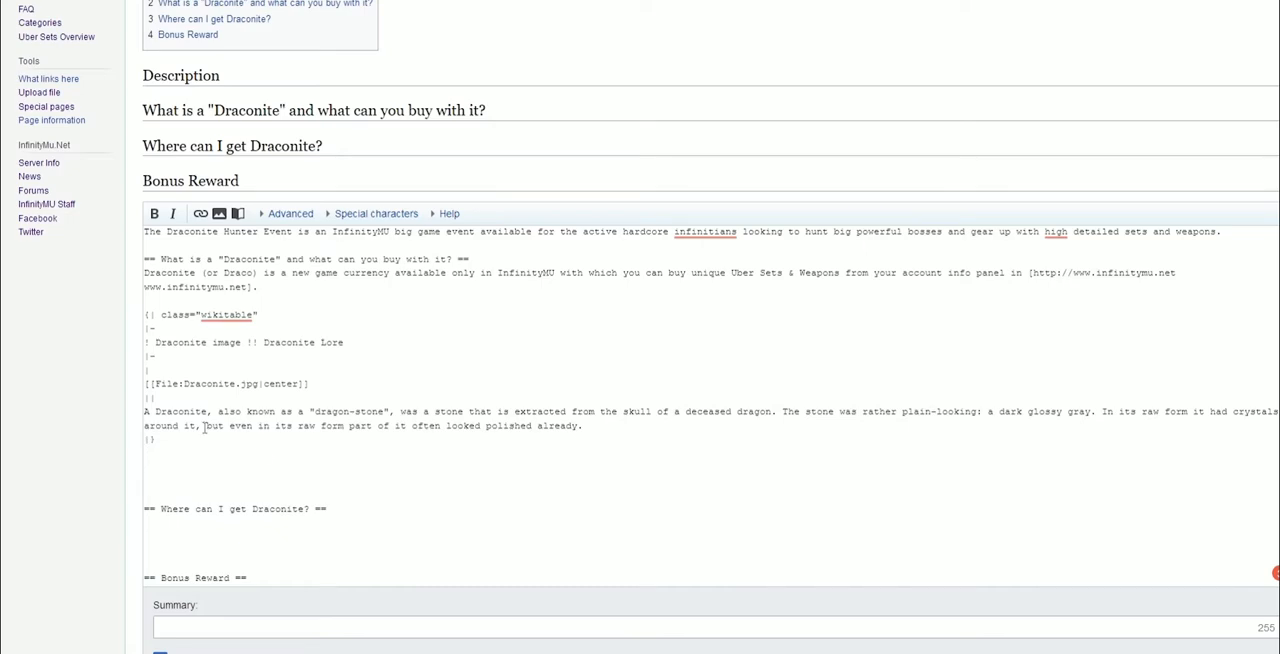
Preview the page to check the table and link
scroll(51, 491, down, 5)
click(274, 540)
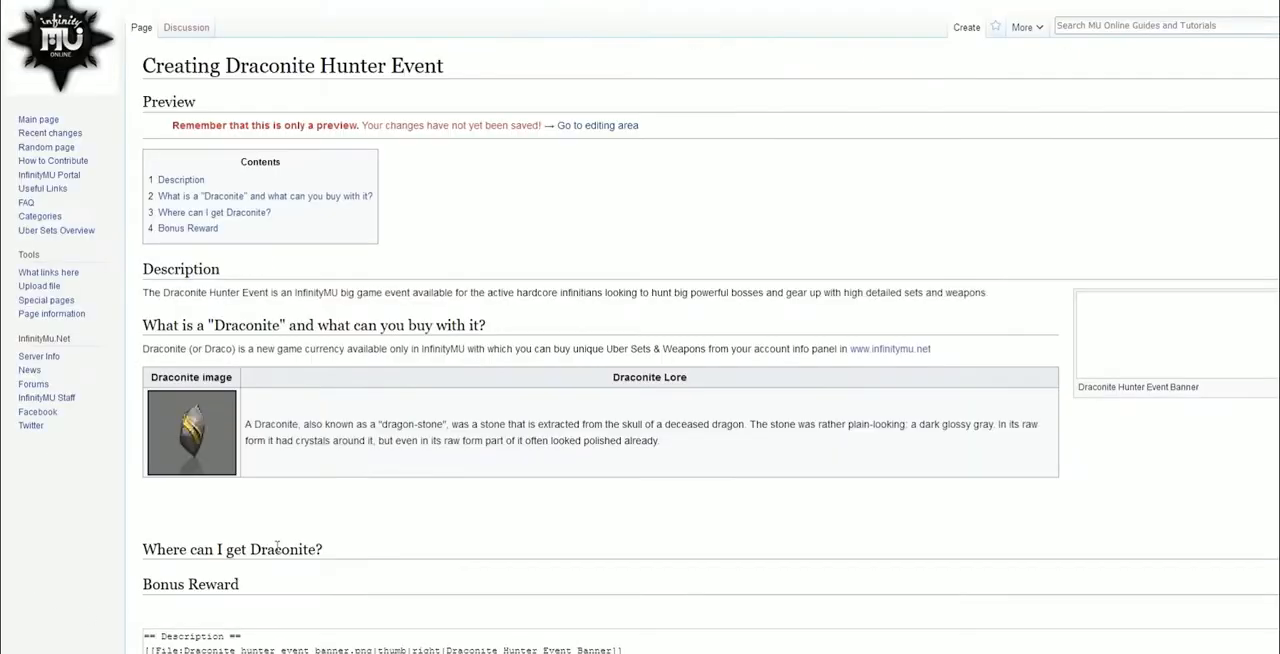
scroll(447, 485, down, 1)
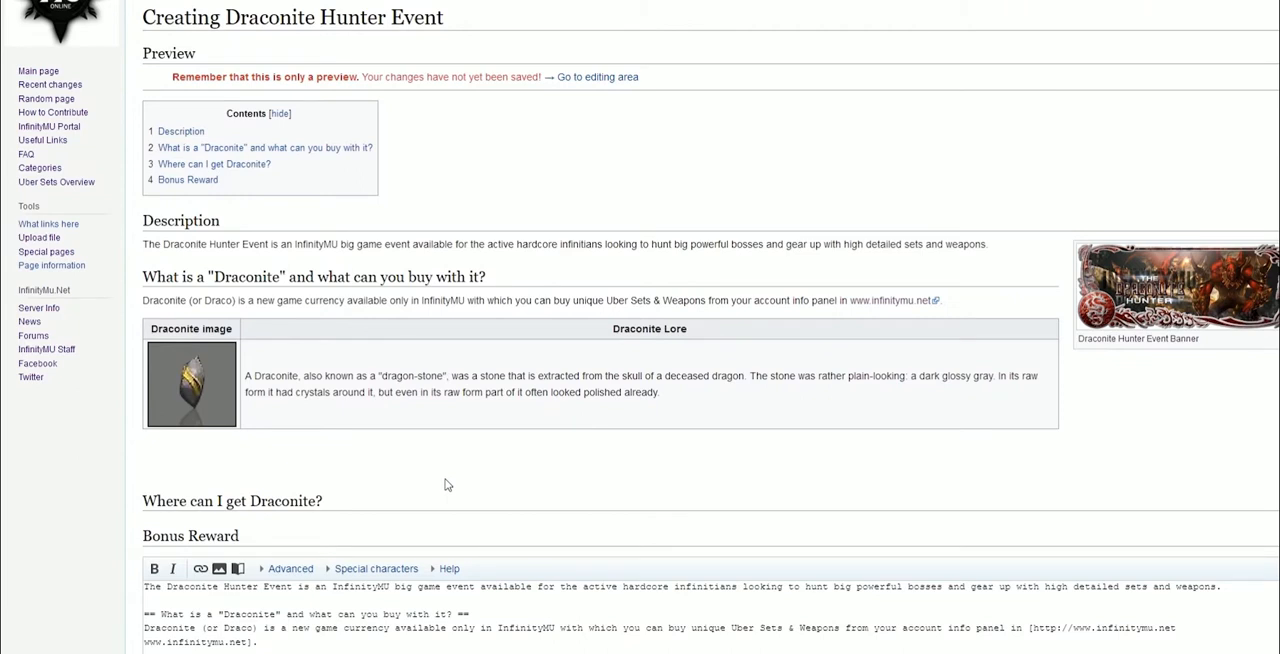
scroll(420, 470, down, 8)
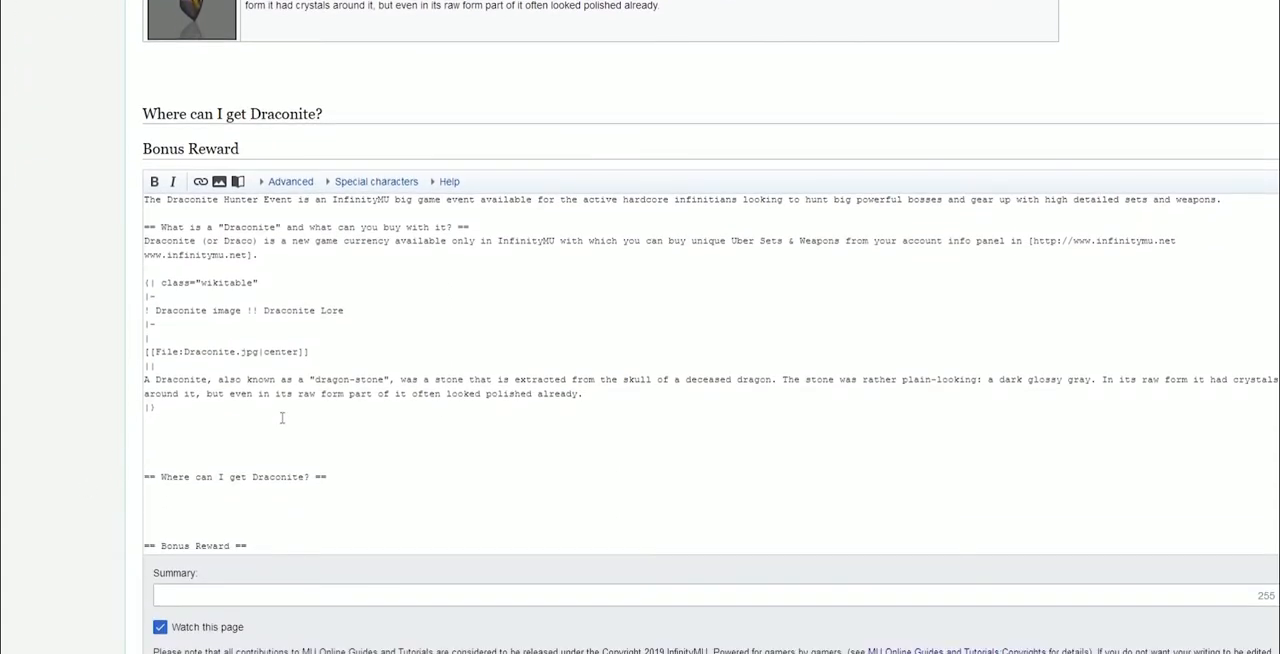
Remove the extra blank lines between the table and the "Where can I get Draconite?" heading
click(165, 453)
key(BackSpace)
key(BackSpace)
key(BackSpace)
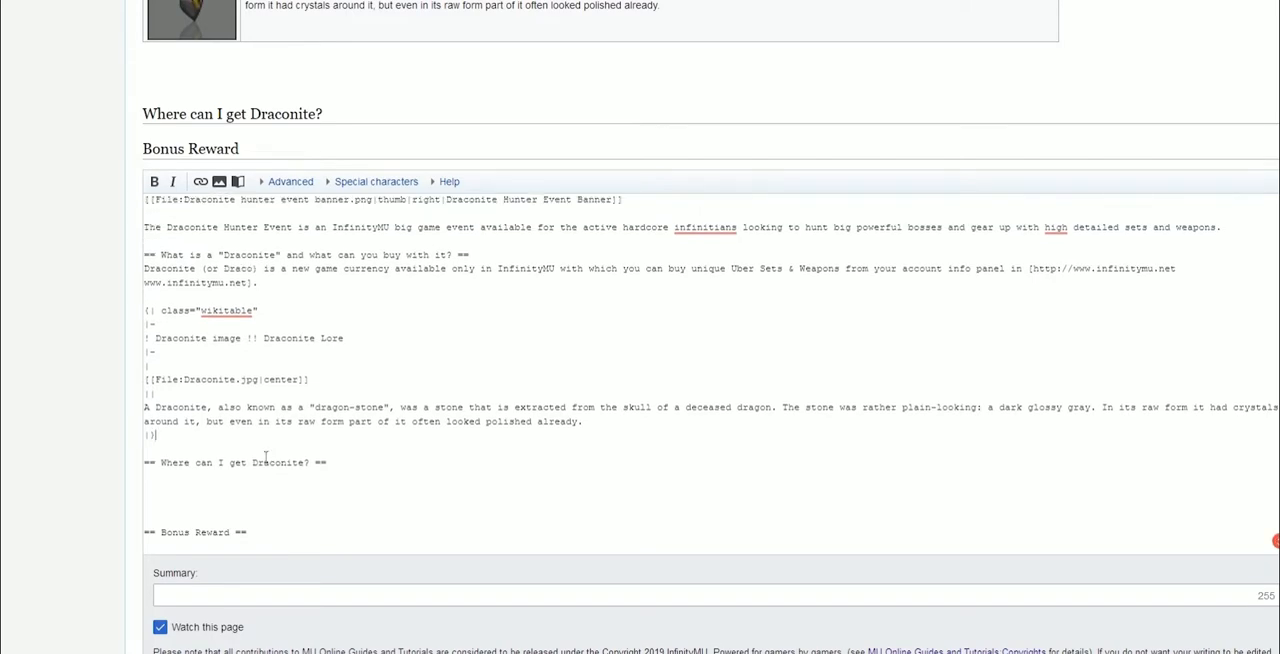
scroll(217, 482, down, 1)
key(alt+Tab)
scroll(412, 262, down, 3)
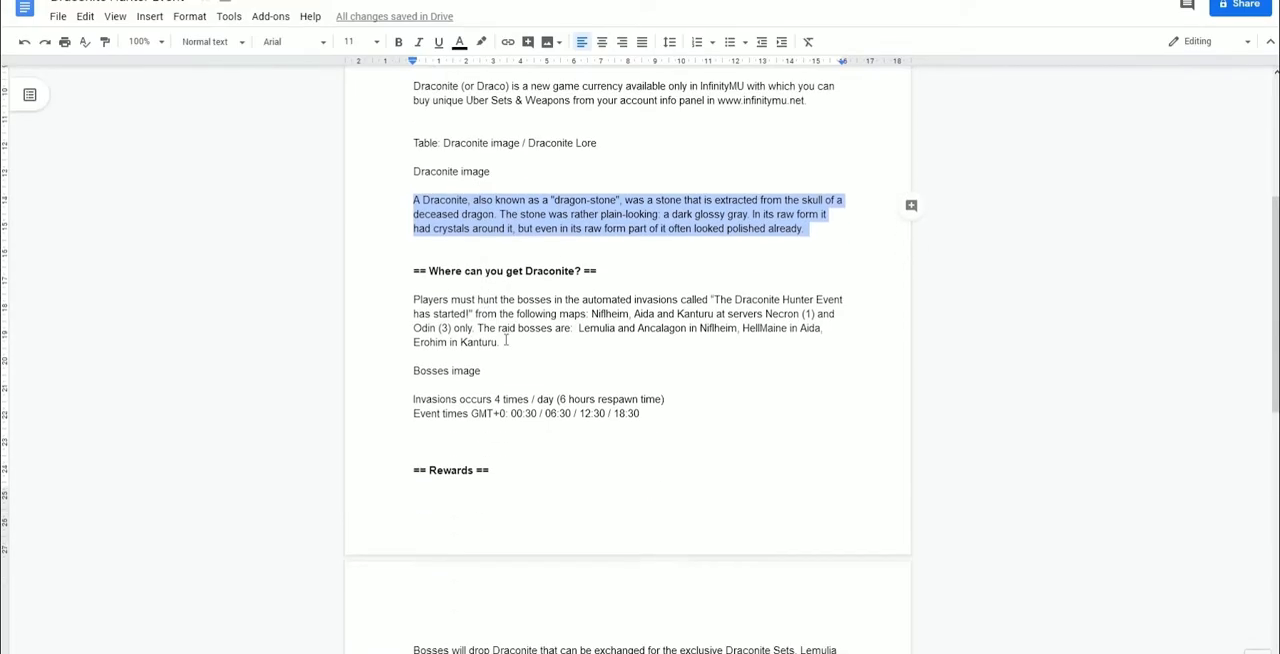
Copy the 'Players must hunt the bosses…' paragraph from the Google Doc and paste it under the 'Where can I get Draconite?' heading
drag(412, 258, 505, 301)
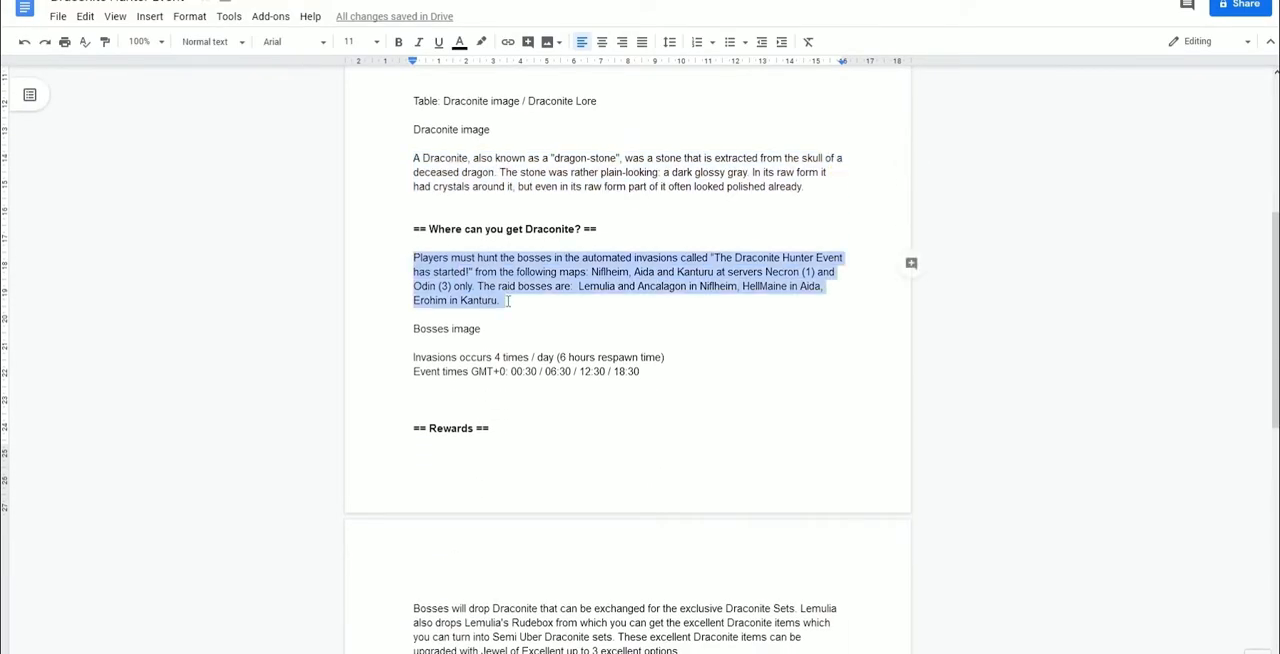
key(ctrl+c)
key(alt+Tab)
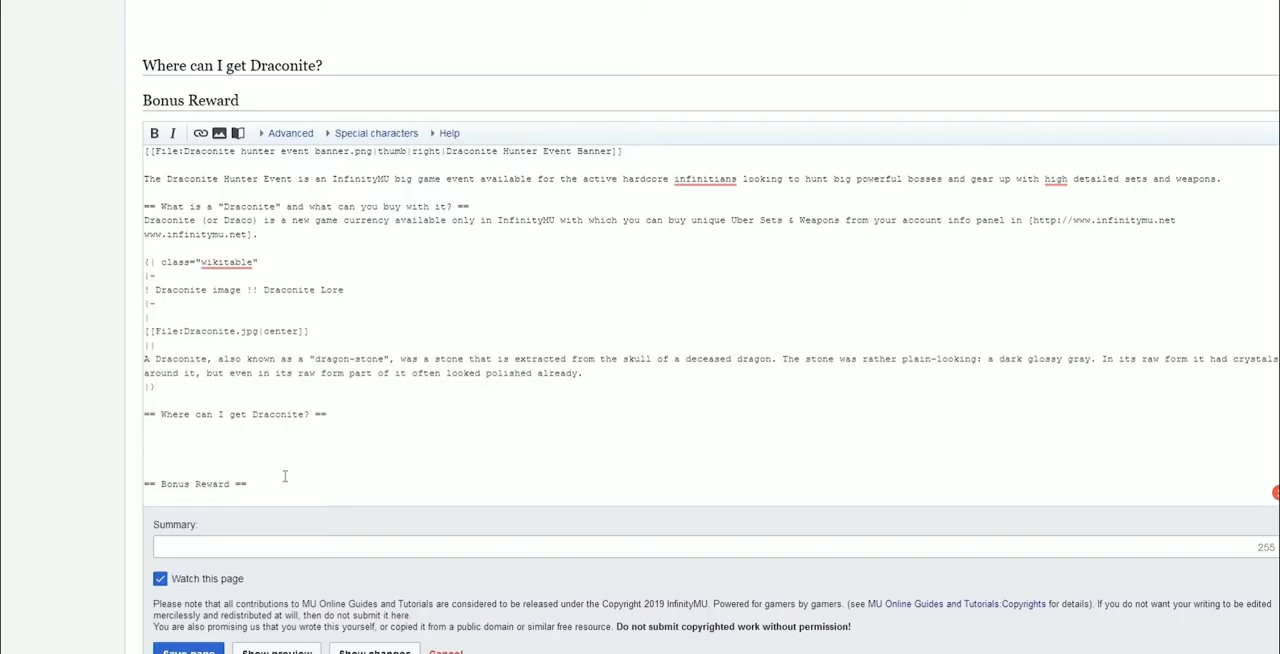
click(394, 457)
key(ctrl+v)
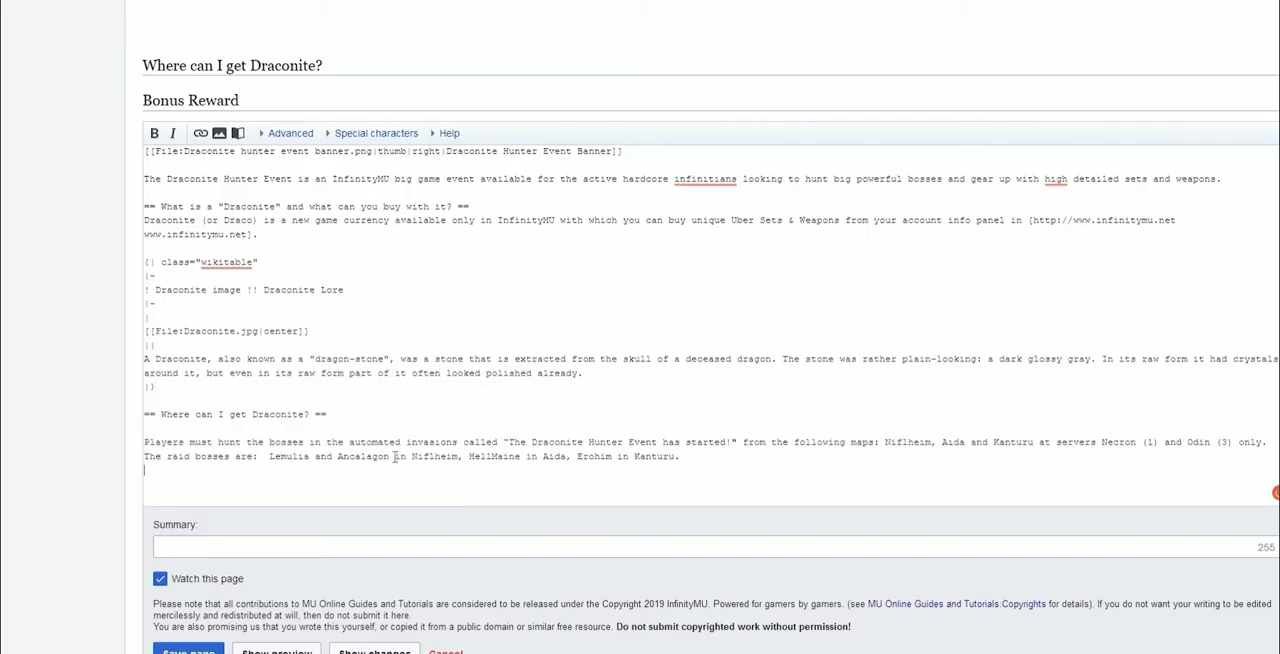
Start inserting an image below that paragraph with filename Draconite Bosses, alignment left and format frame
scroll(394, 457, down, 1)
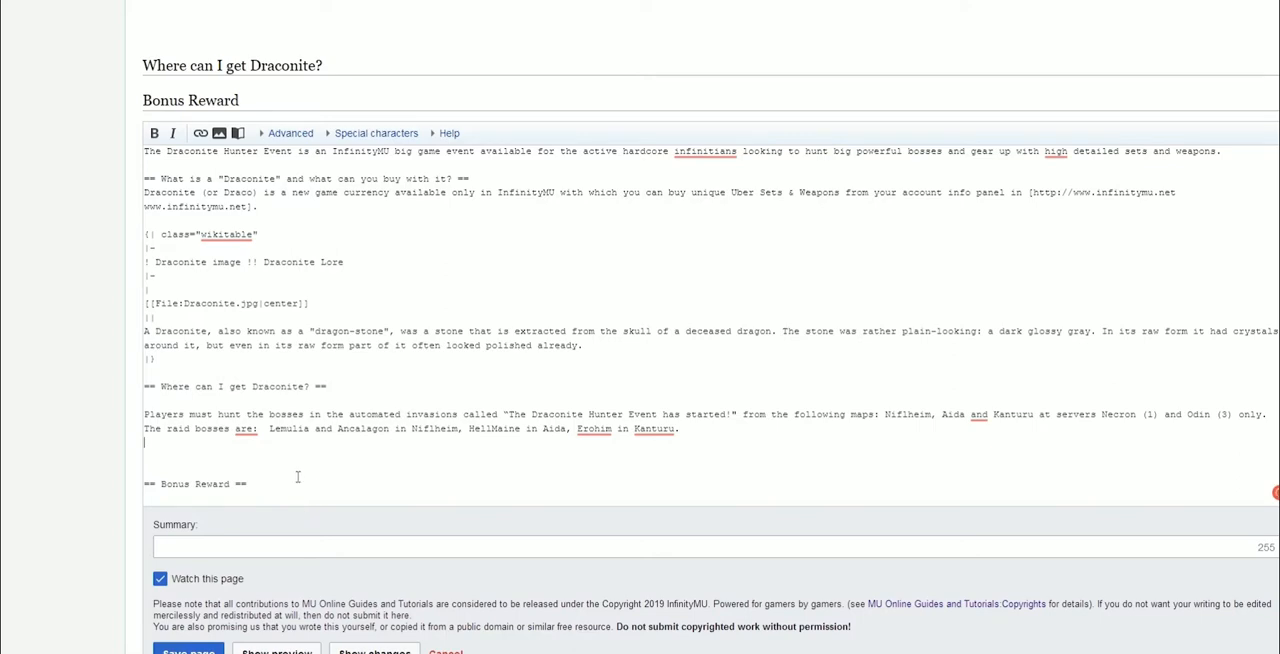
click(219, 134)
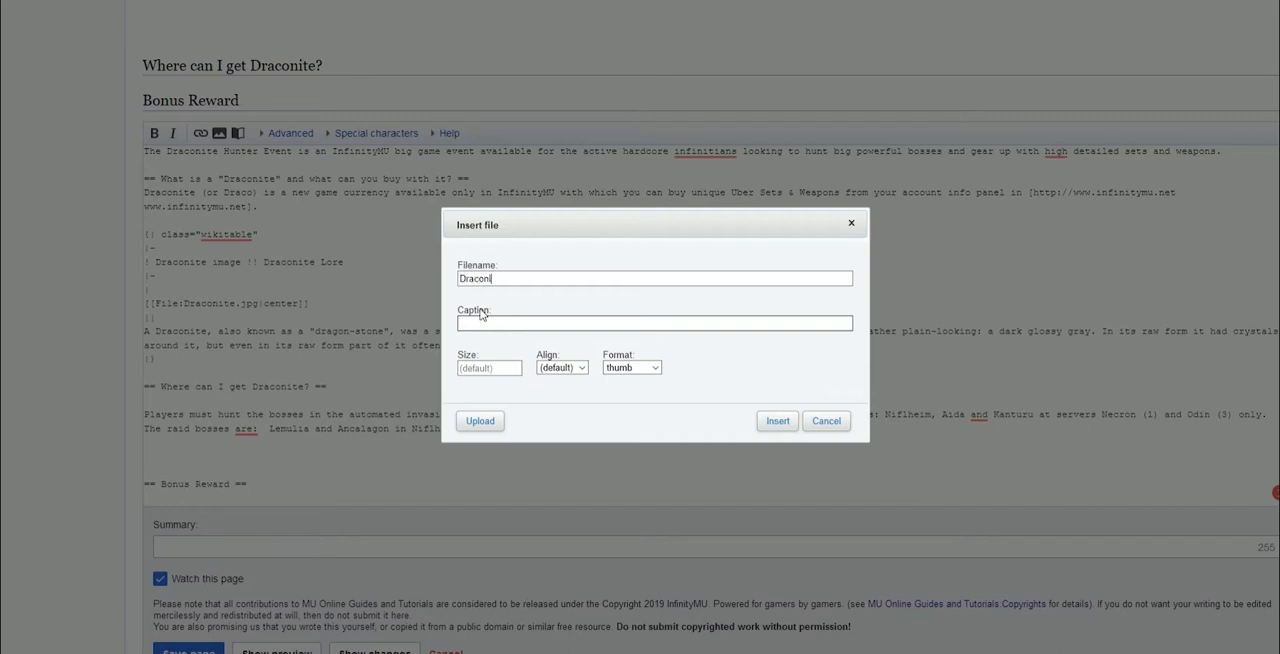
text(Draconite Bosses)
key(ctrl+a)
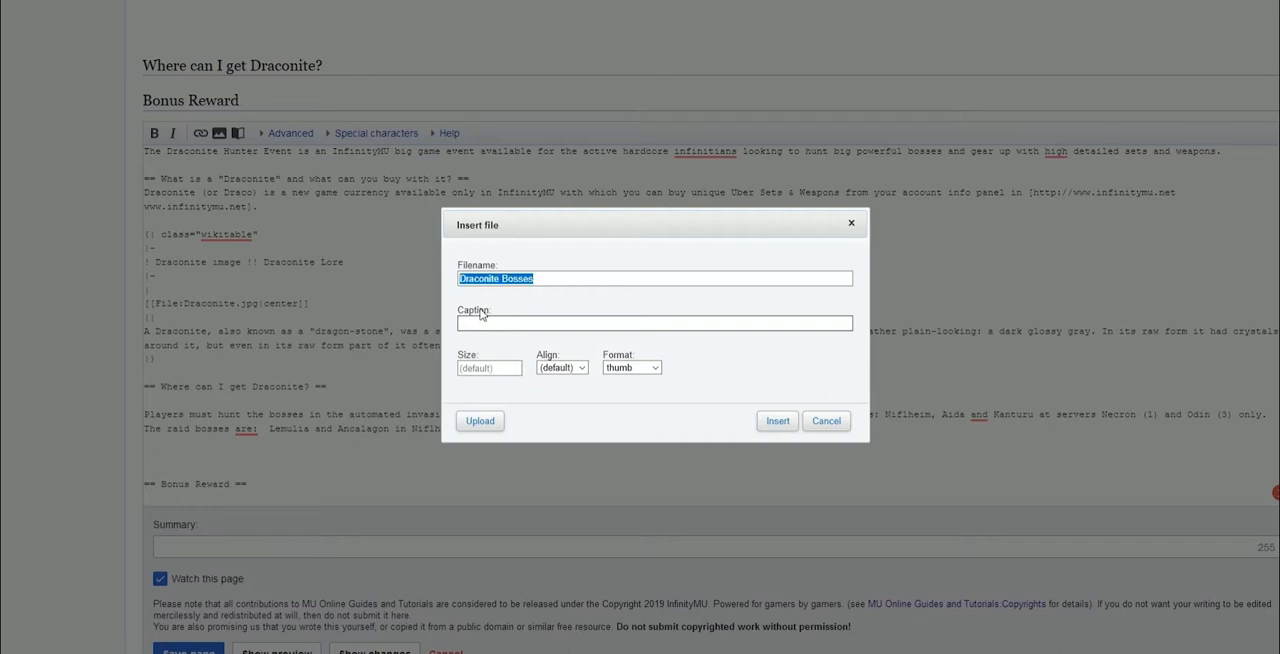
click(483, 321)
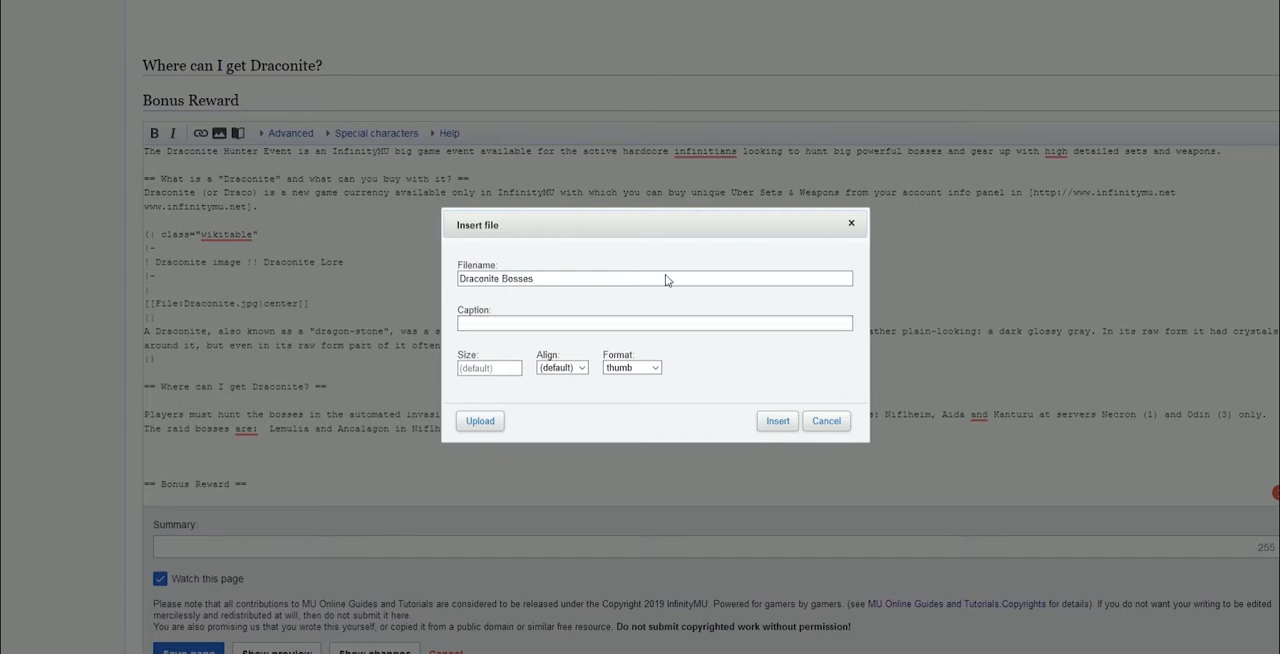
click(578, 369)
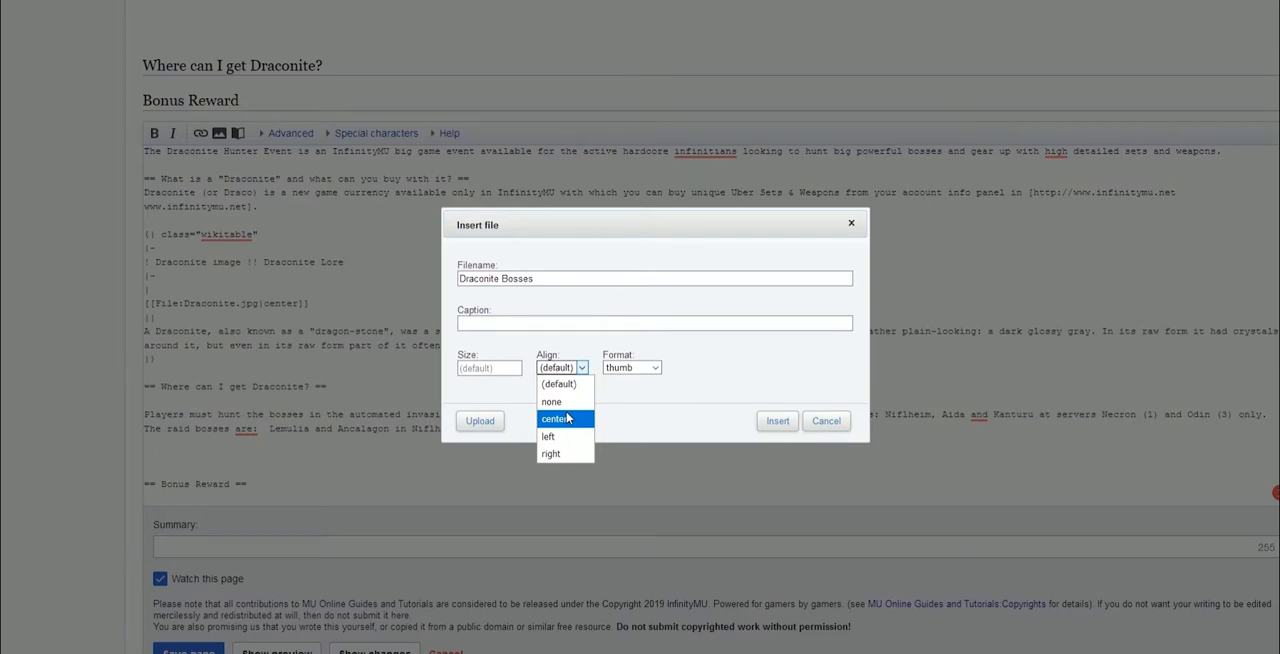
click(571, 445)
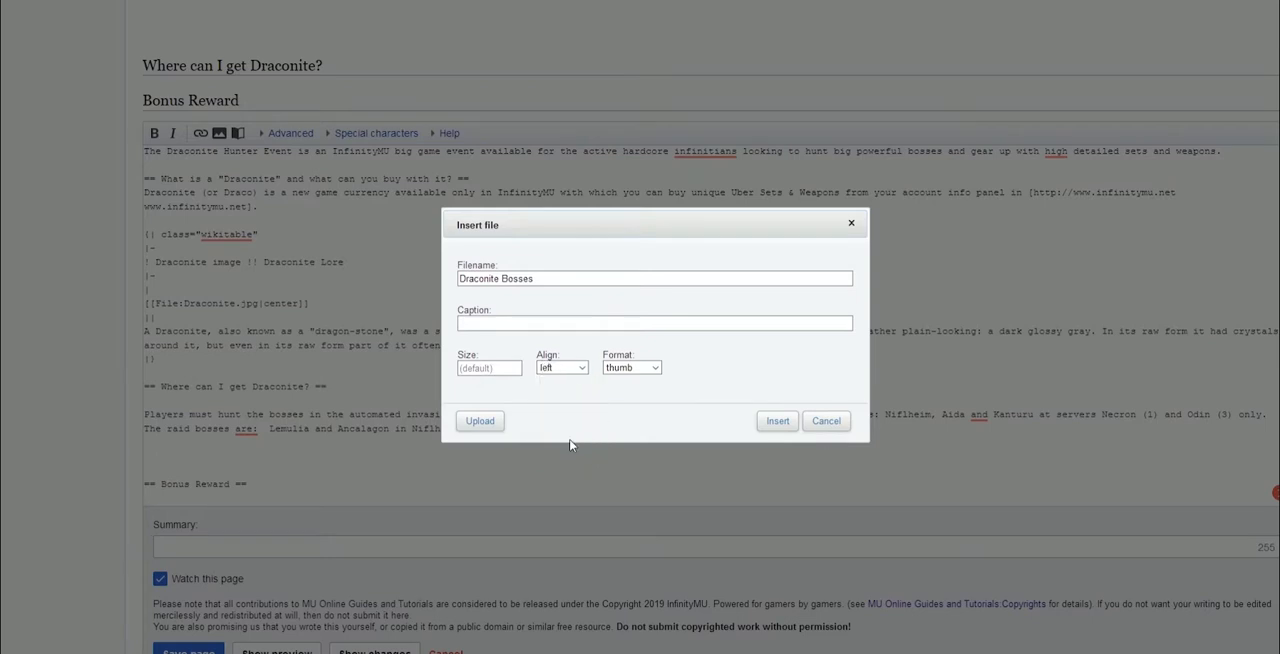
click(646, 367)
click(635, 405)
Upload the Draconite-Bosses +names image file from the img folder, confirming it is your own work
click(490, 424)
key(alt+Tab)
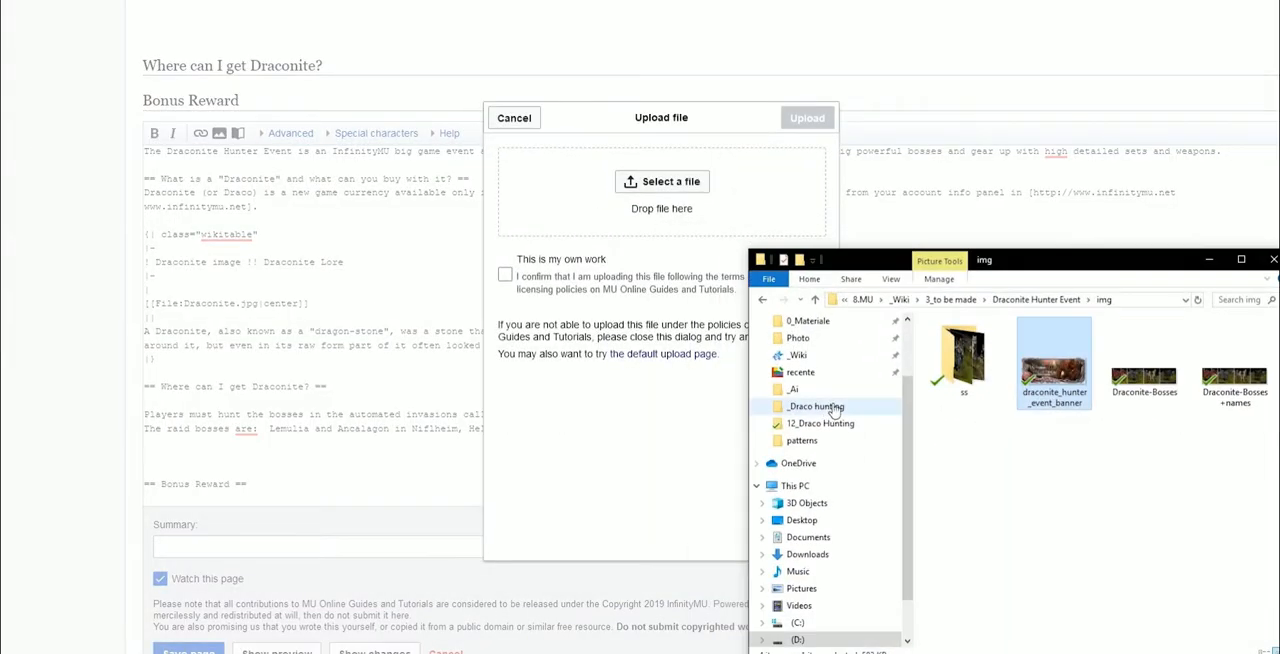
click(1242, 374)
drag(1242, 374, 665, 205)
click(528, 284)
click(812, 119)
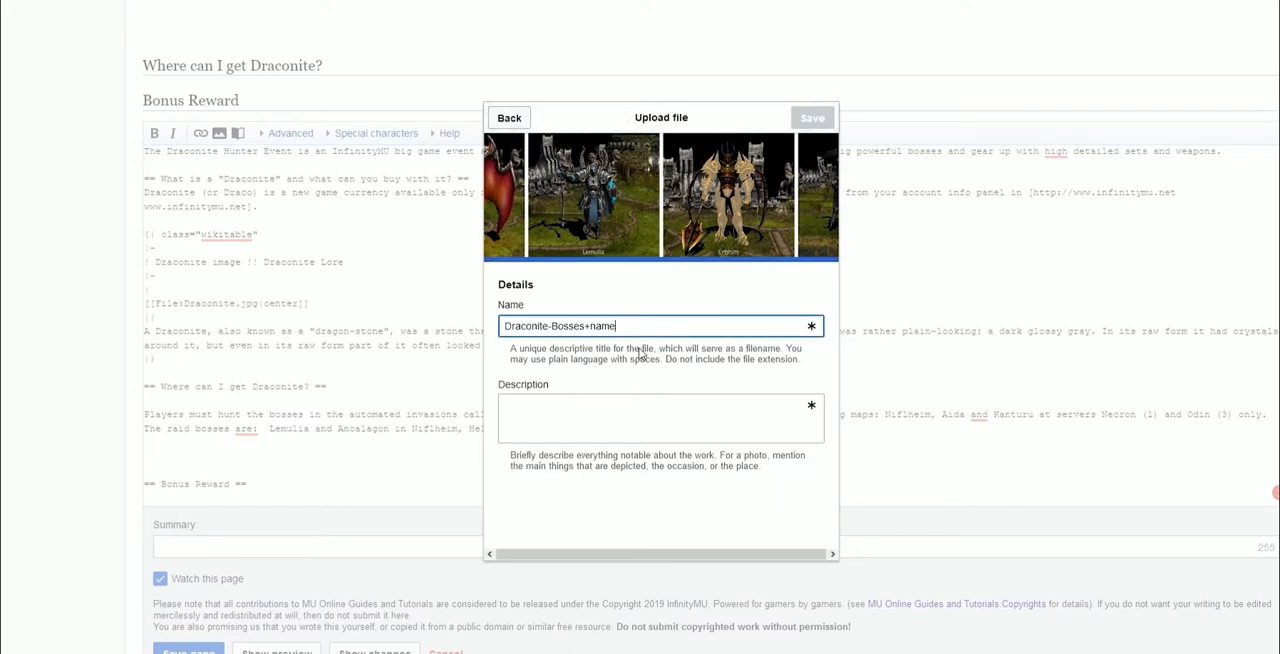
Name the upload Draconite-Bosses, use the same text as its description, save it, and insert the framed left-aligned image
key(BackSpace)
key(BackSpace)
key(BackSpace)
key(BackSpace)
key(BackSpace)
key(BackSpace)
key(ctrl+a)
key(ctrl+c)
click(718, 432)
key(ctrl+v)
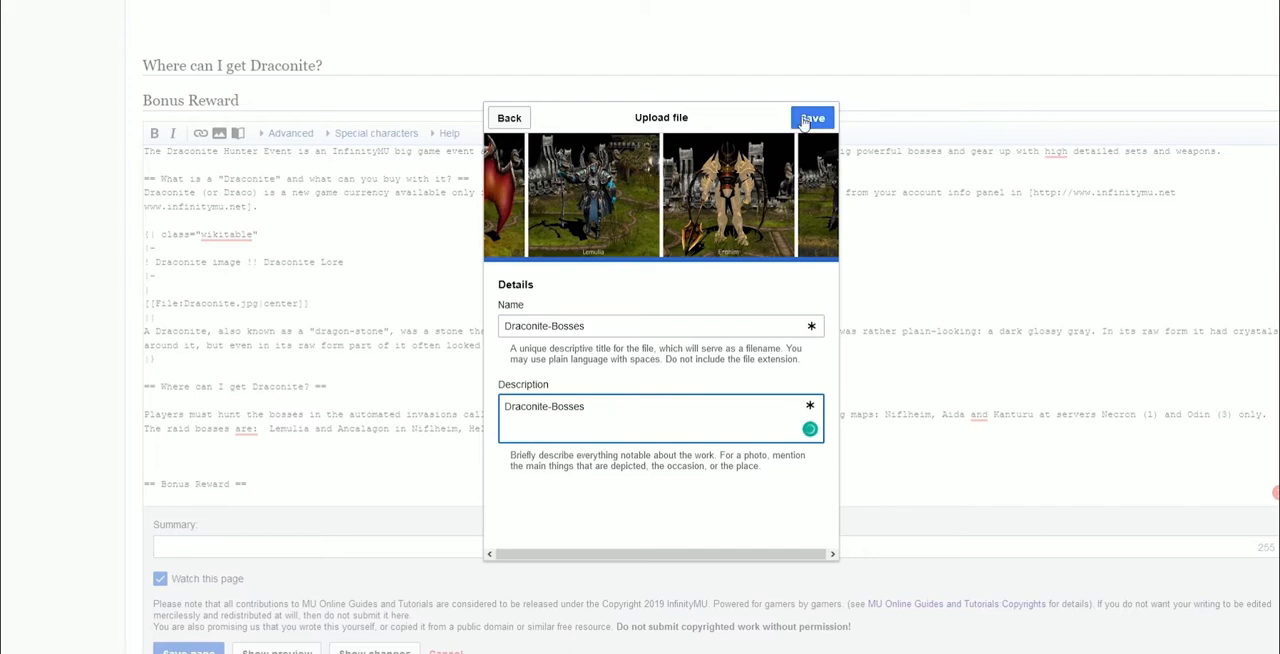
click(803, 120)
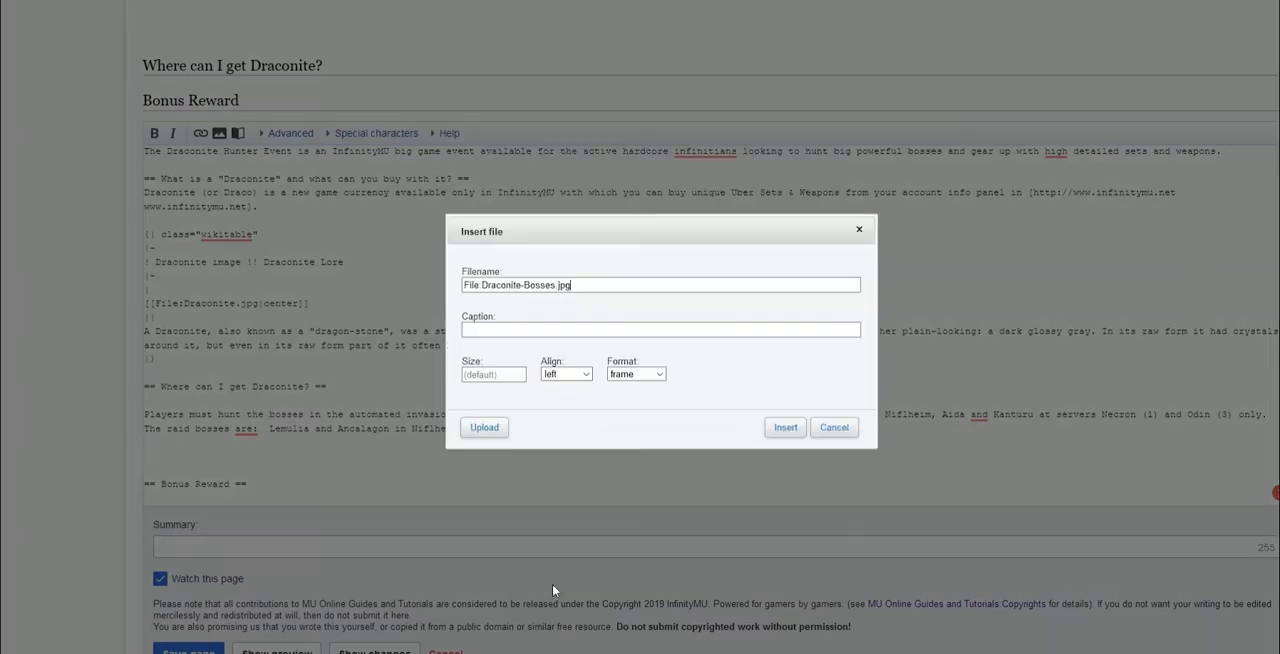
click(783, 428)
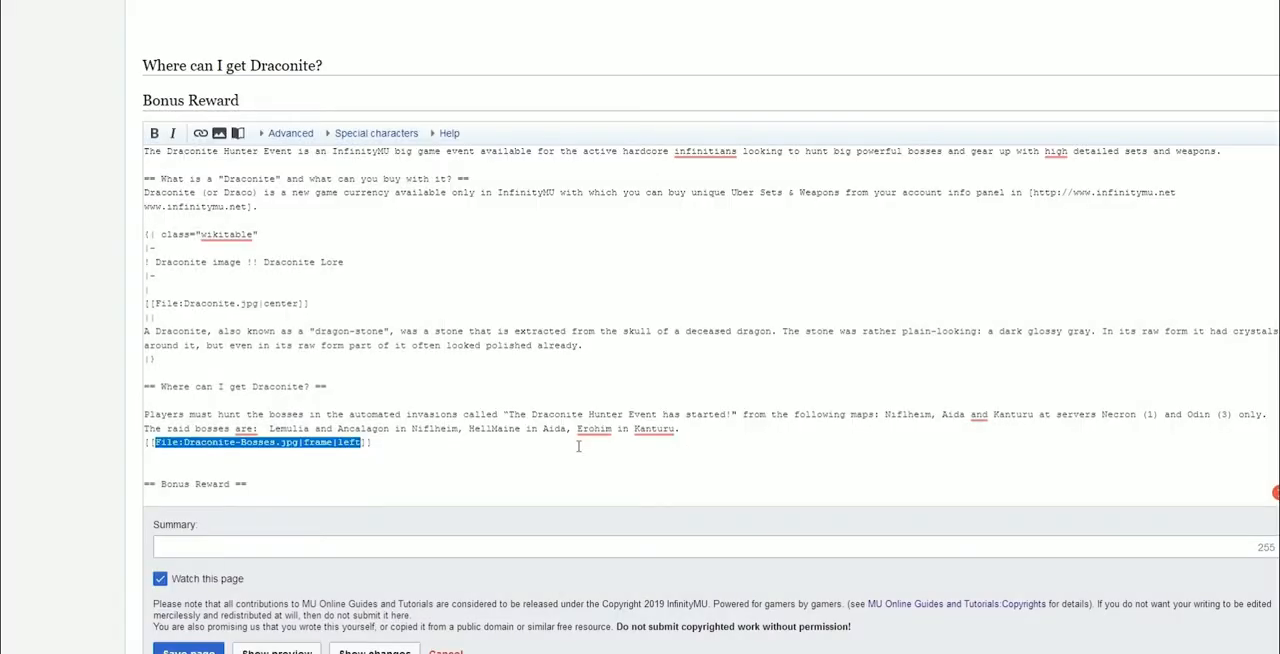
Copy the invasion frequency and event times lines from the Google Doc, paste them under the bosses image, and make them bold
scroll(279, 455, down, 2)
key(ctrl+Tab)
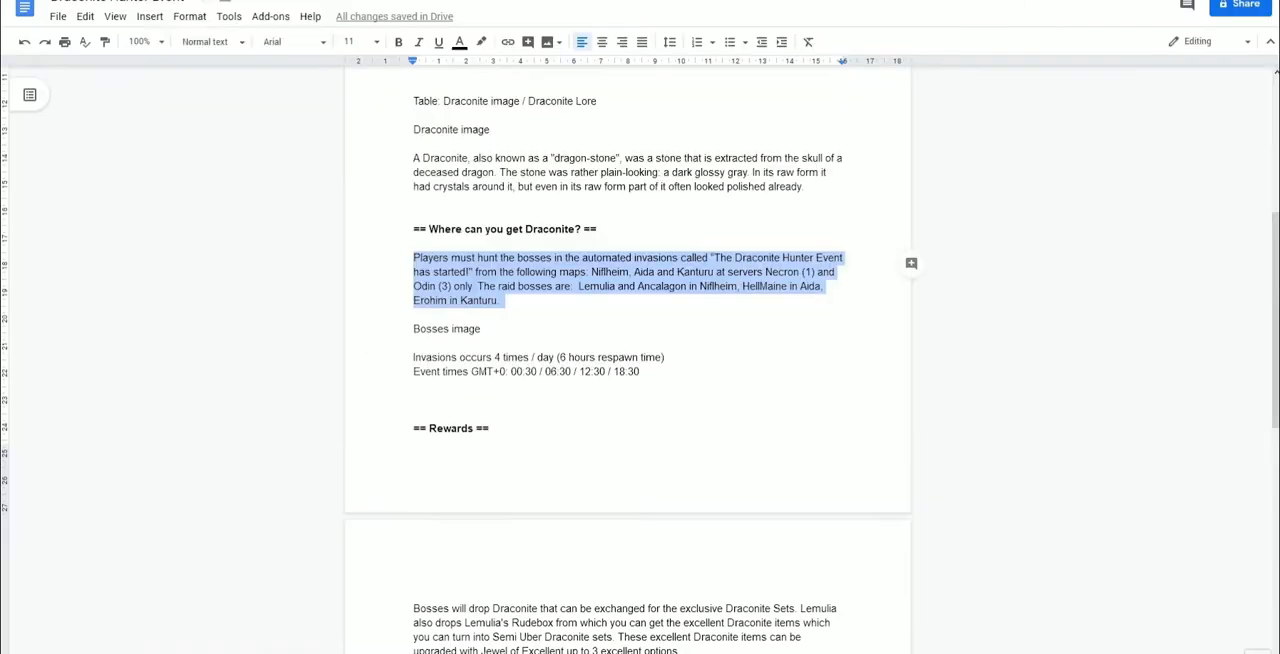
scroll(564, 321, down, 2)
drag(403, 256, 678, 269)
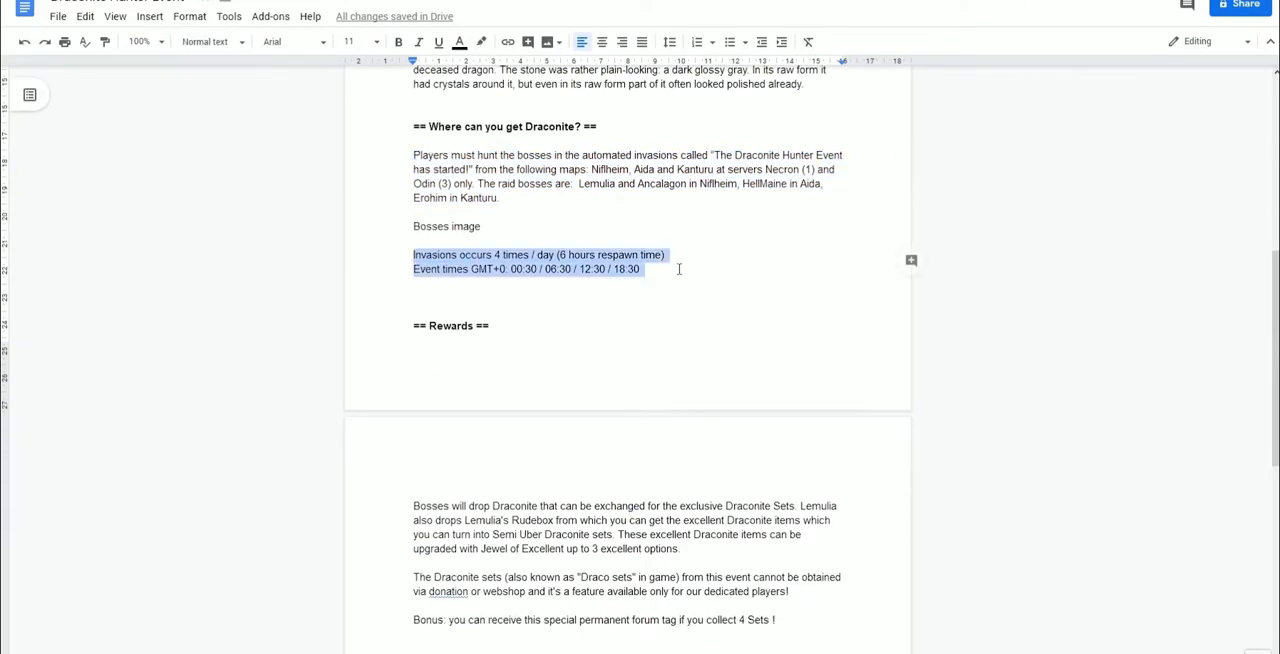
key(ctrl+shift+Tab)
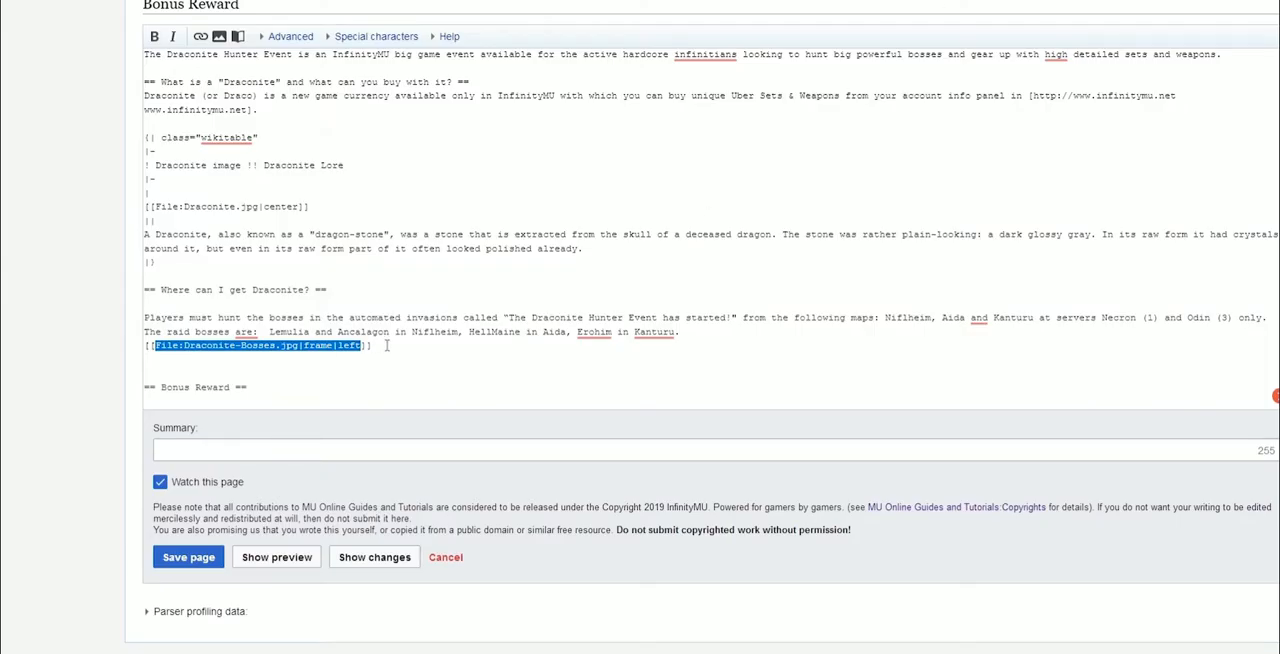
click(388, 345)
key(Return)
key(ctrl+v)
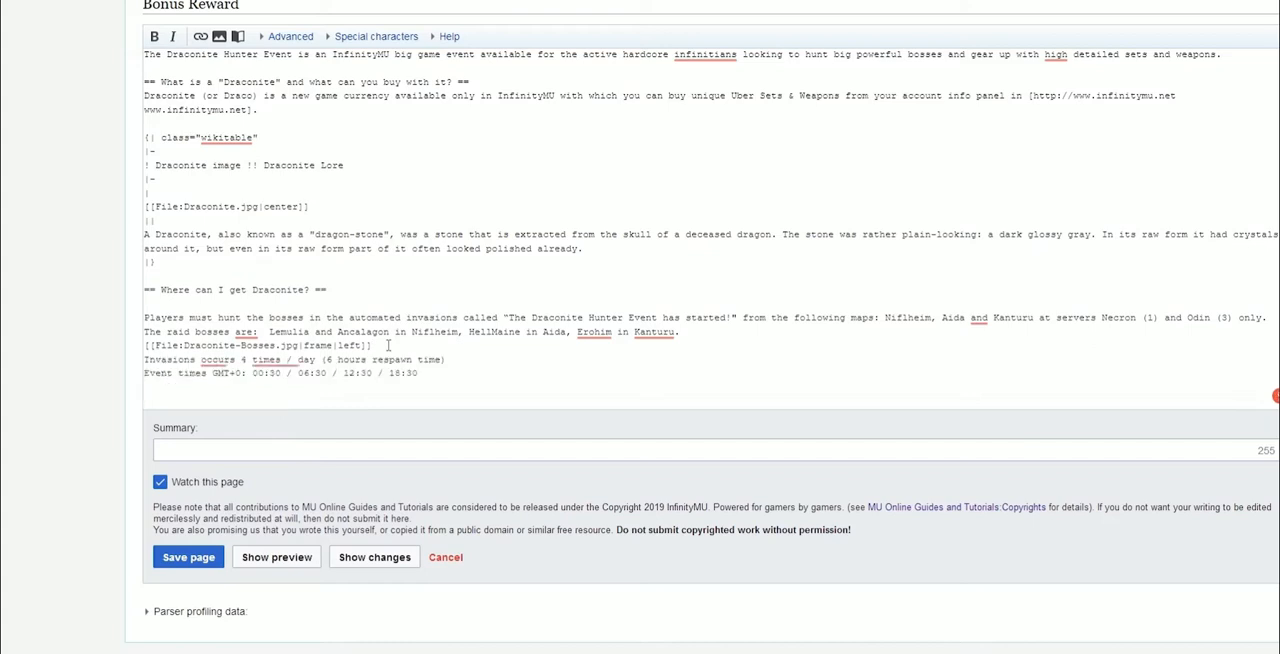
drag(412, 373, 144, 358)
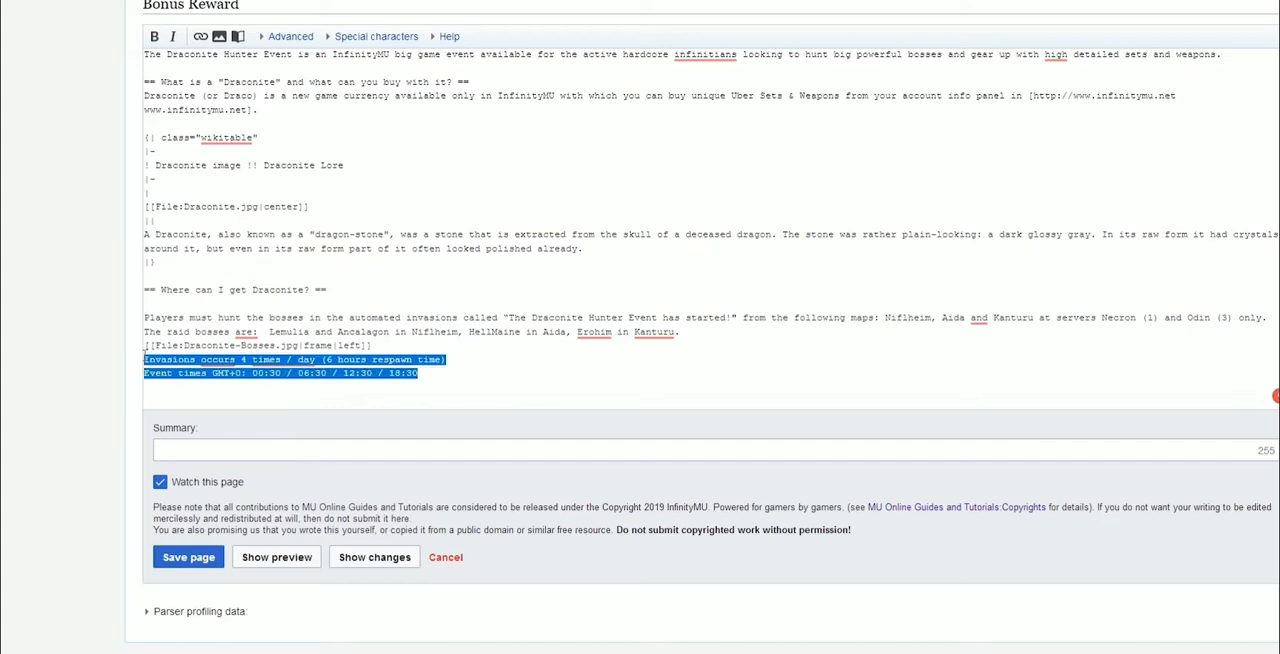
click(154, 38)
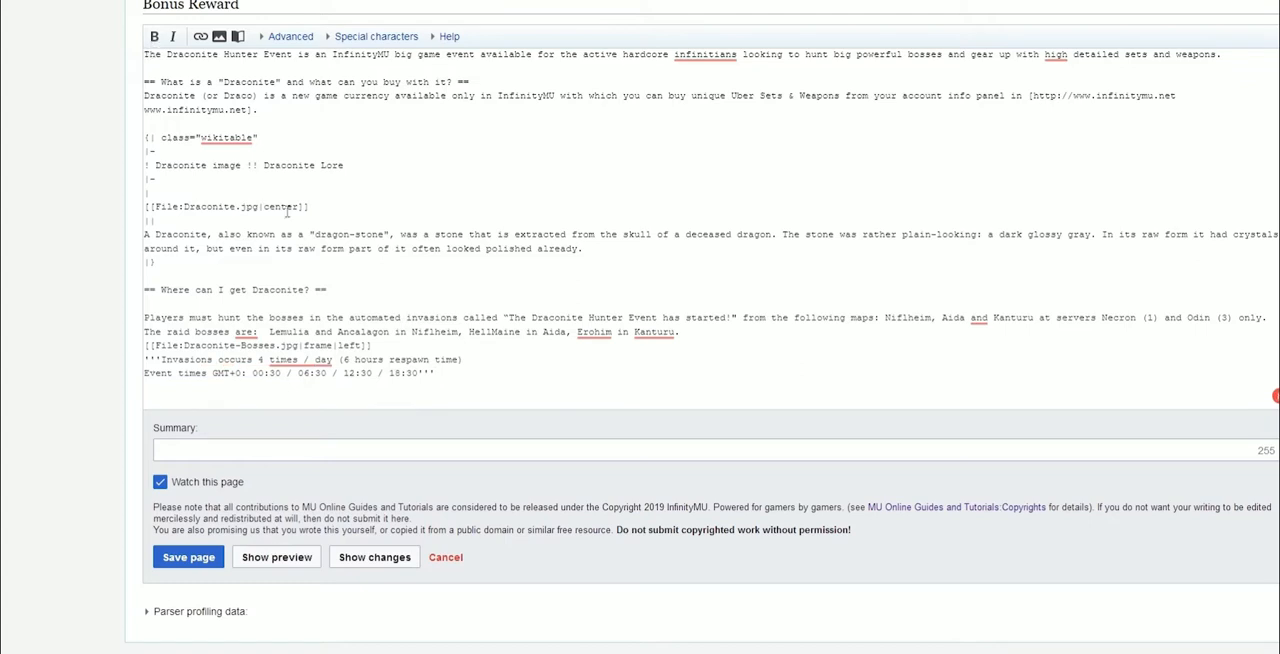
Remove the extra blank lines between the event times and the Bonus Reward heading
scroll(447, 298, down, 1)
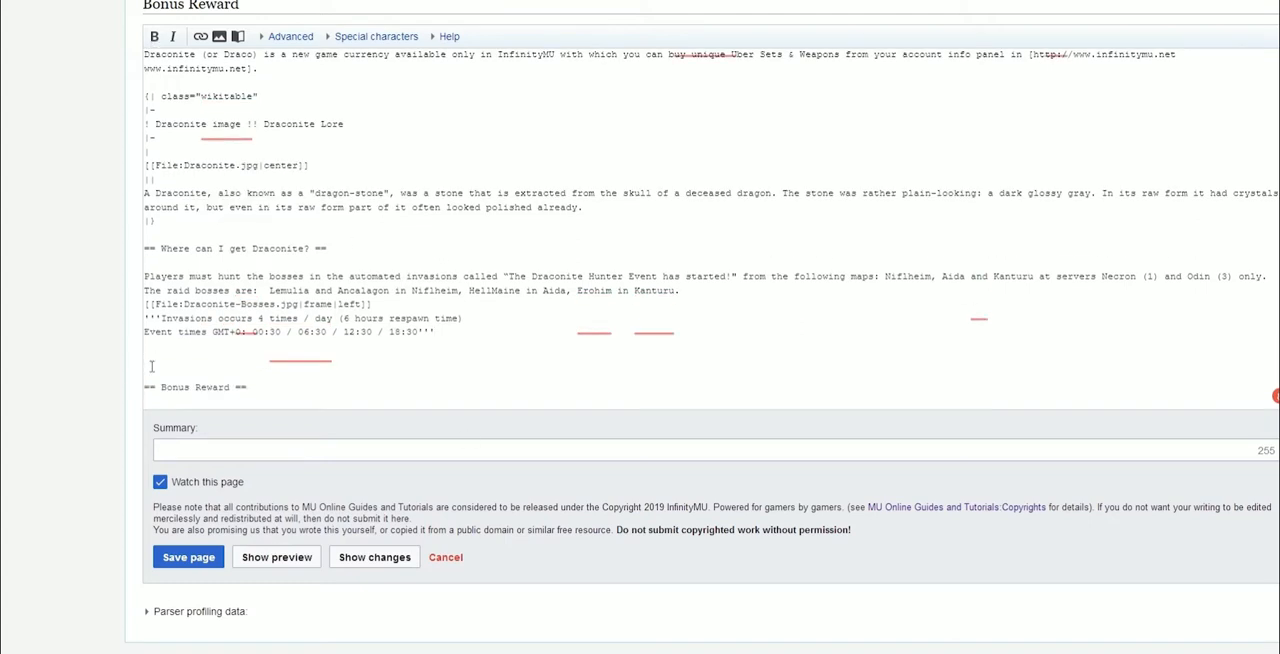
key(BackSpace)
key(BackSpace)
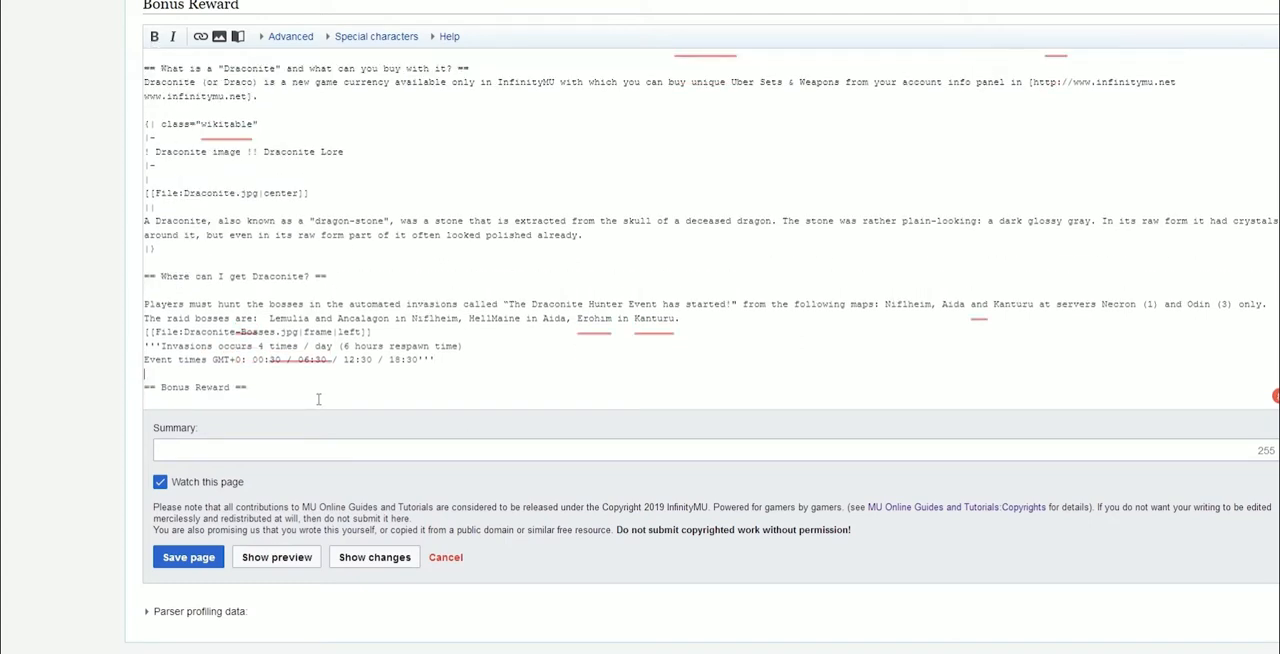
Copy the rewards paragraphs and category tag from the Google Doc, paste them under Bonus Reward, and remove the space before the category tag
click(1030, 2)
scroll(612, 369, down, 2)
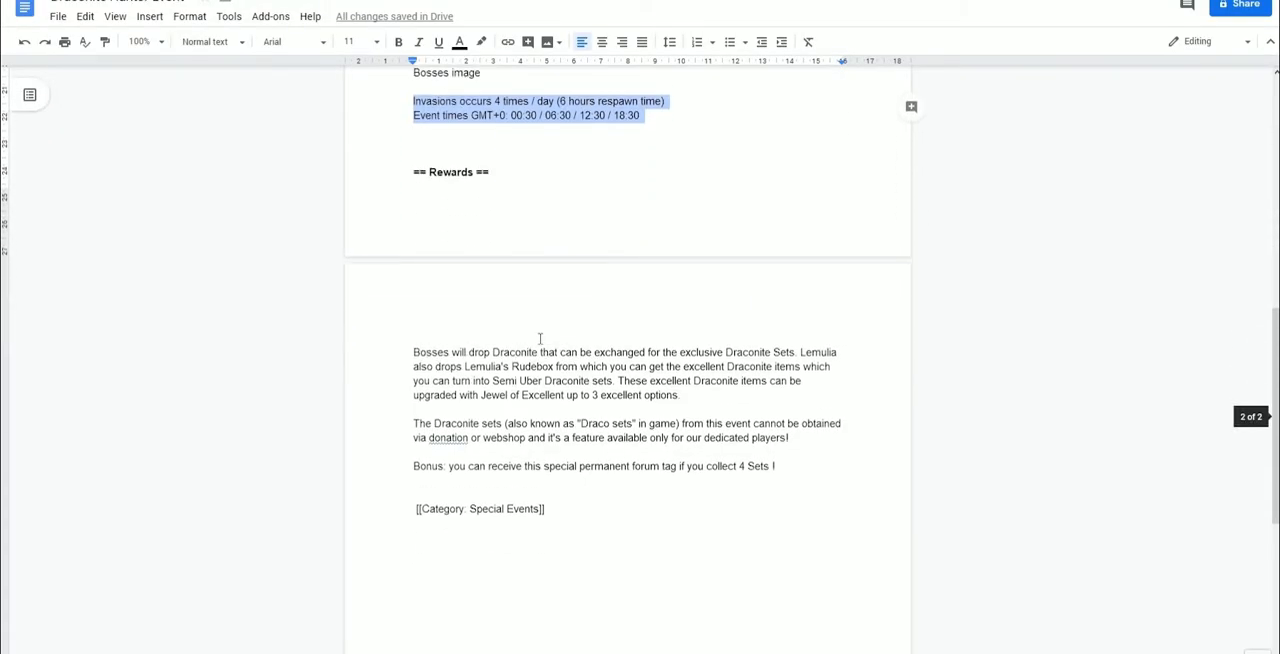
drag(413, 352, 598, 530)
key(ctrl+c)
click(700, 2)
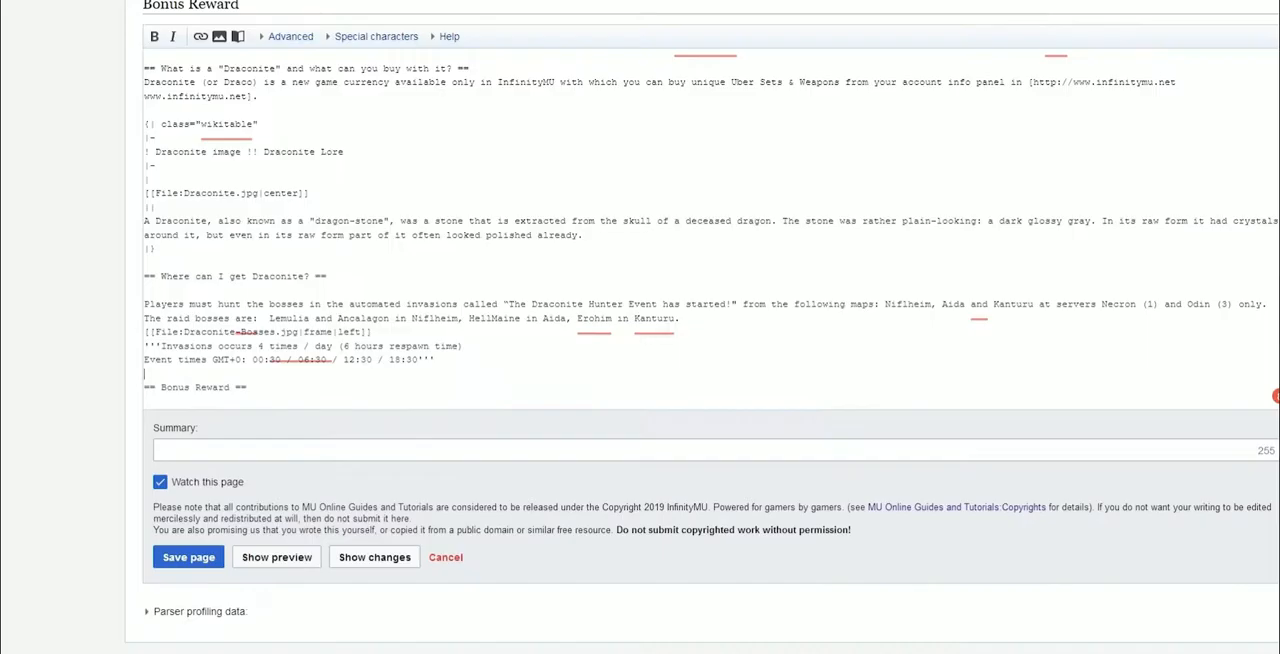
scroll(257, 348, down, 1)
click(266, 352)
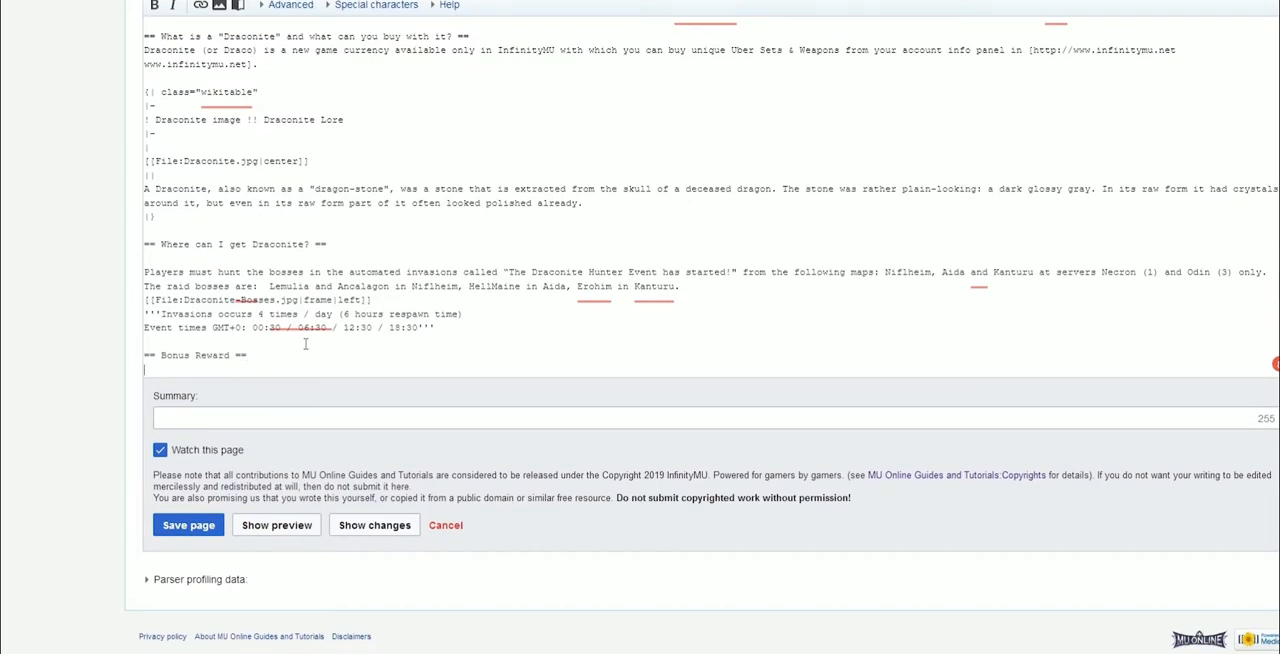
key(ctrl+v)
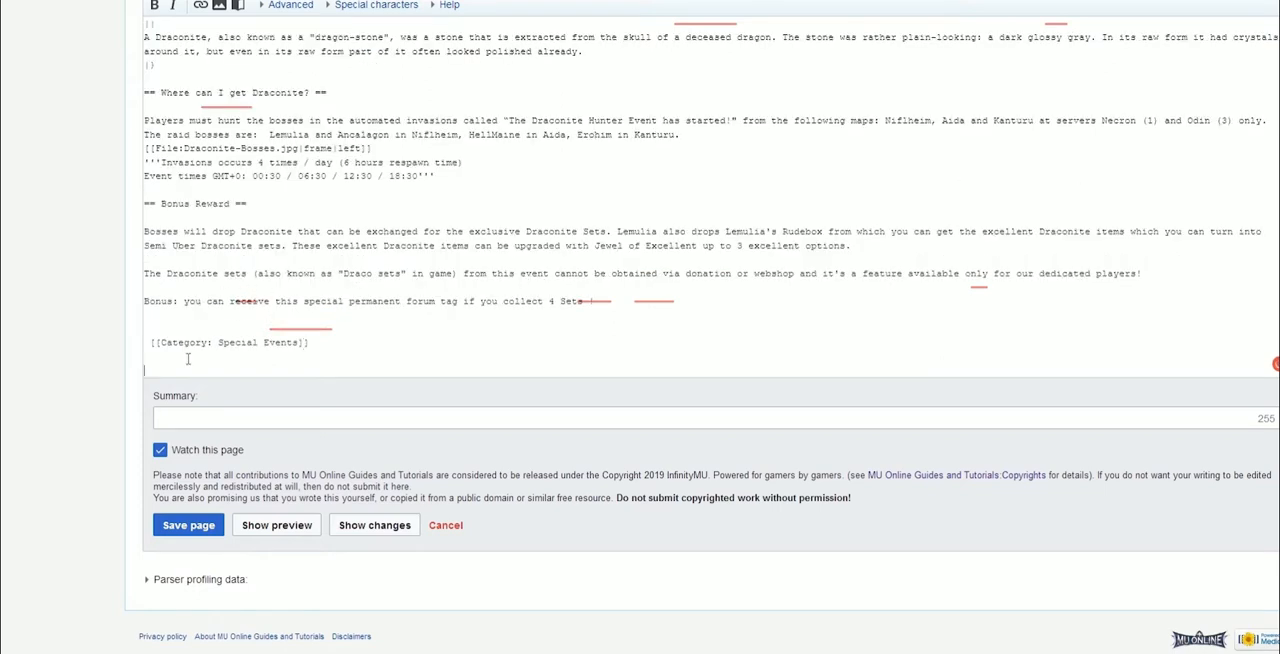
click(151, 342)
key(BackSpace)
Link the words "Draconite Sets" in the rewards paragraph to the Draconite Sets wiki page
drag(526, 232, 607, 229)
click(200, 6)
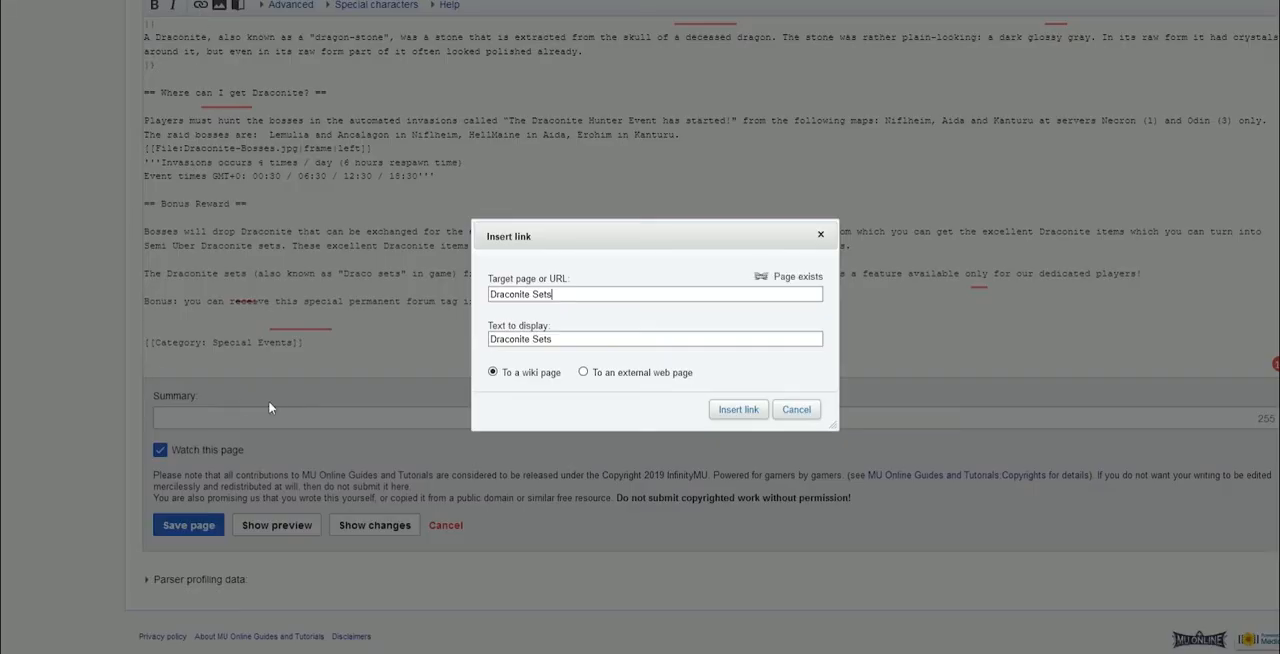
triple_click(787, 276)
click(739, 411)
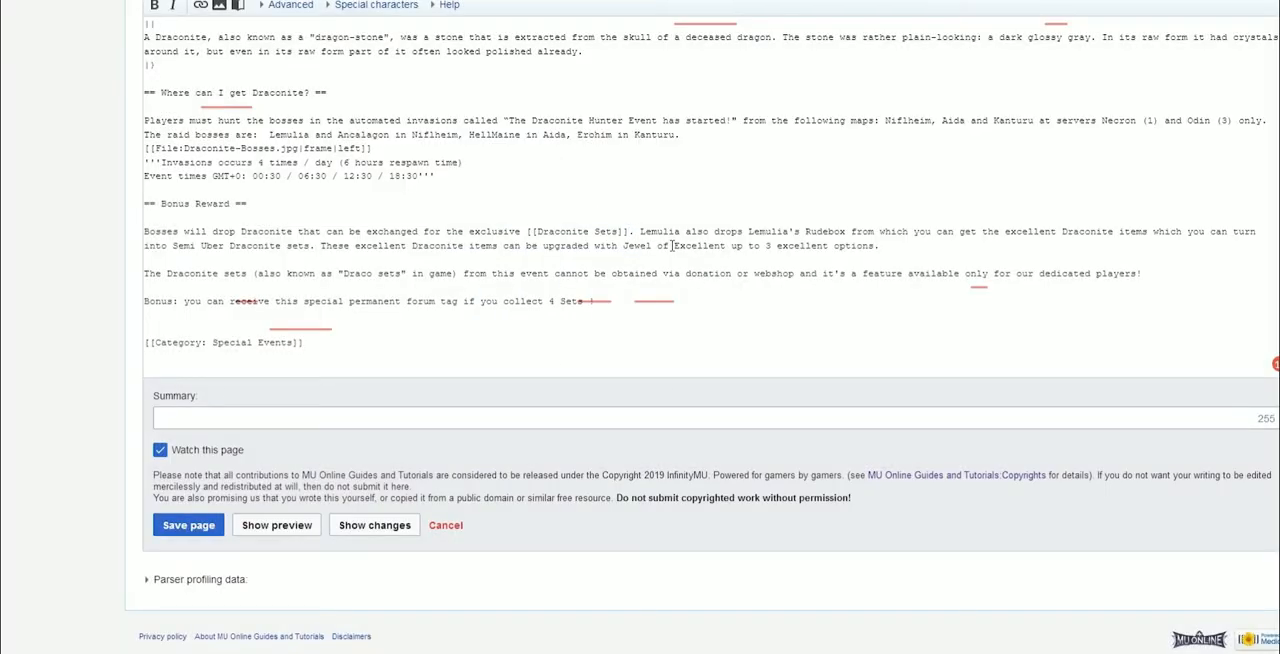
Link "Lemulia's Rudebox" in the rewards paragraph to its wiki page
drag(749, 231, 846, 232)
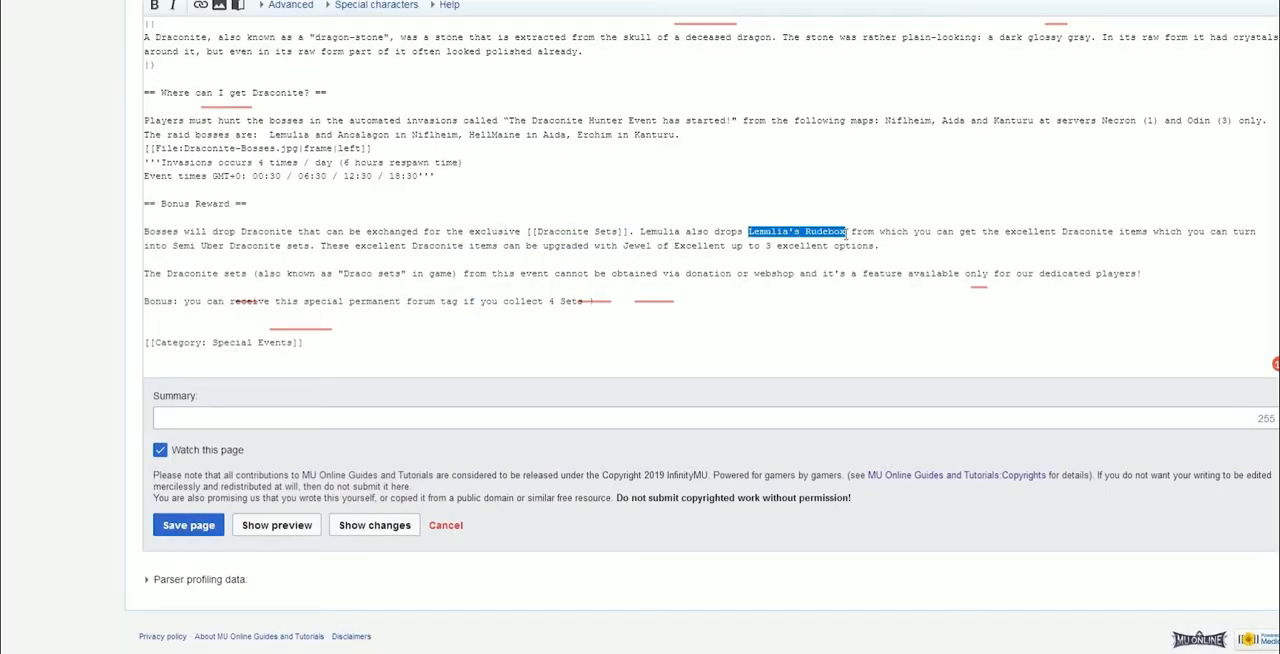
click(200, 7)
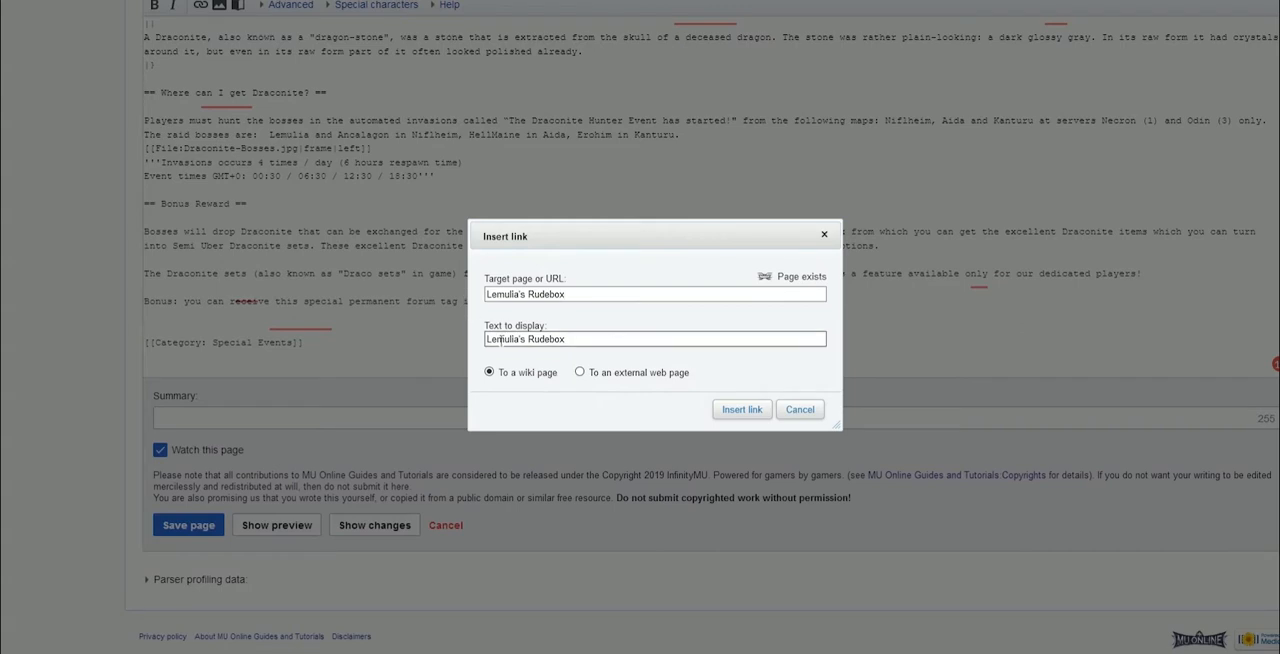
click(776, 408)
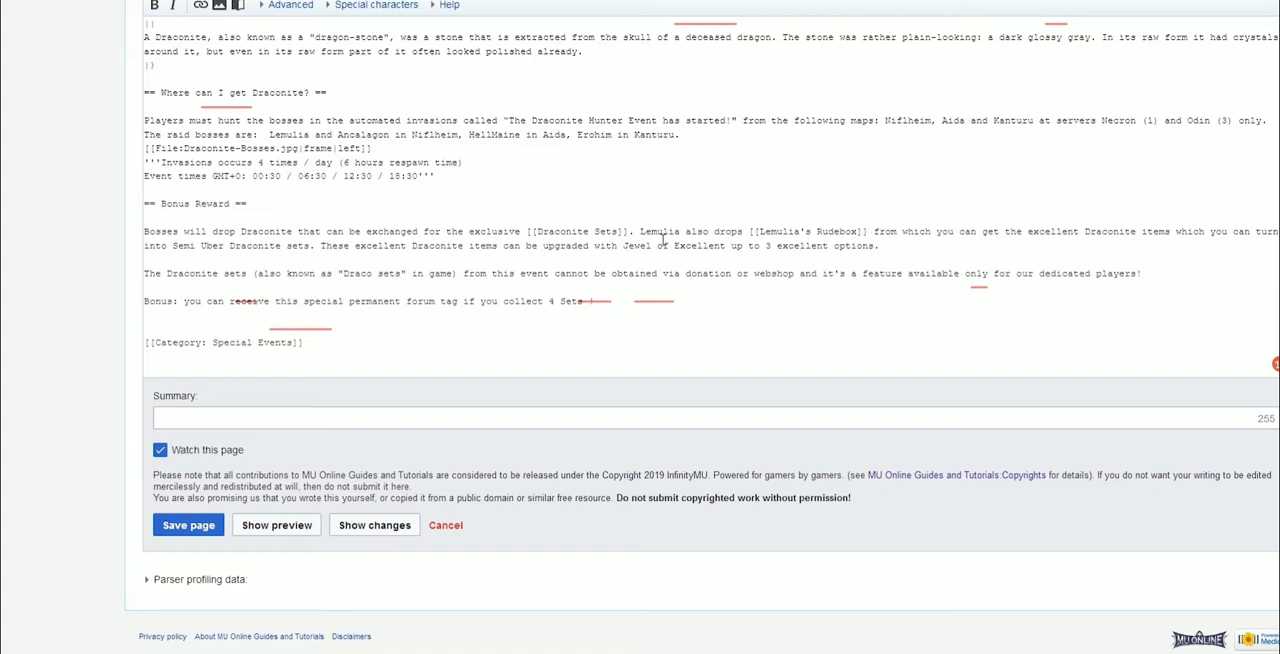
Link "Semi Uber" in the rewards paragraph to the Creating Semi Uber Items wiki page
drag(174, 245, 227, 245)
click(200, 5)
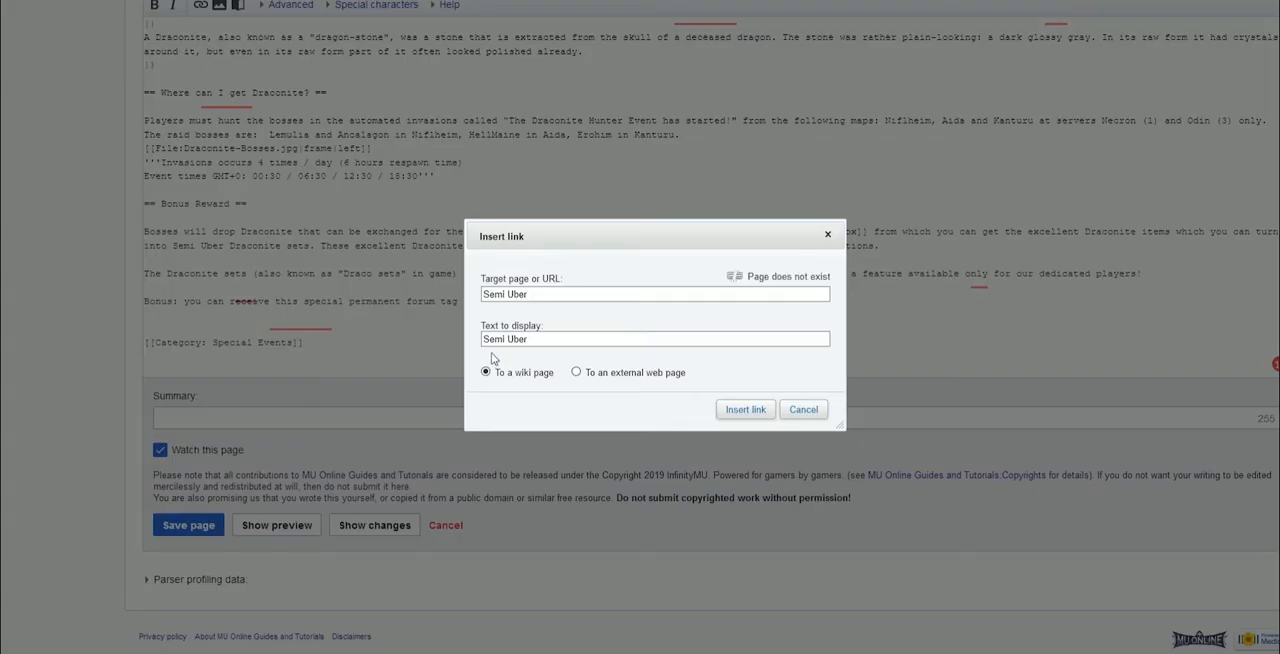
drag(541, 298, 495, 299)
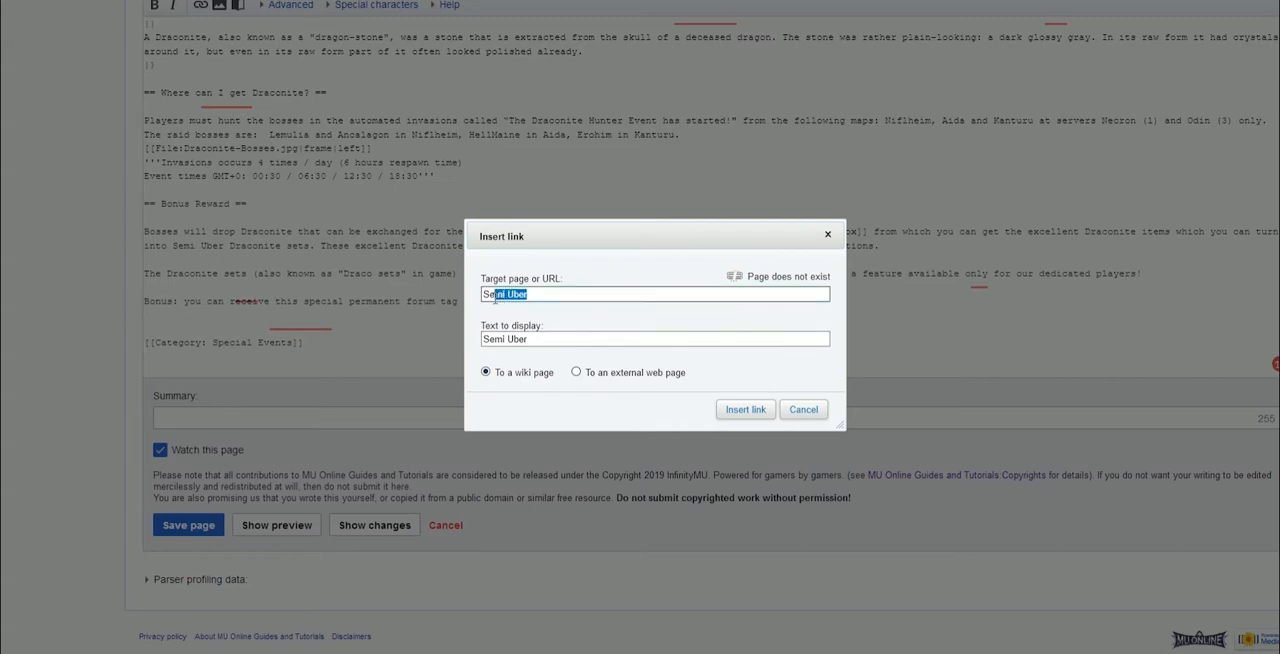
text(m)
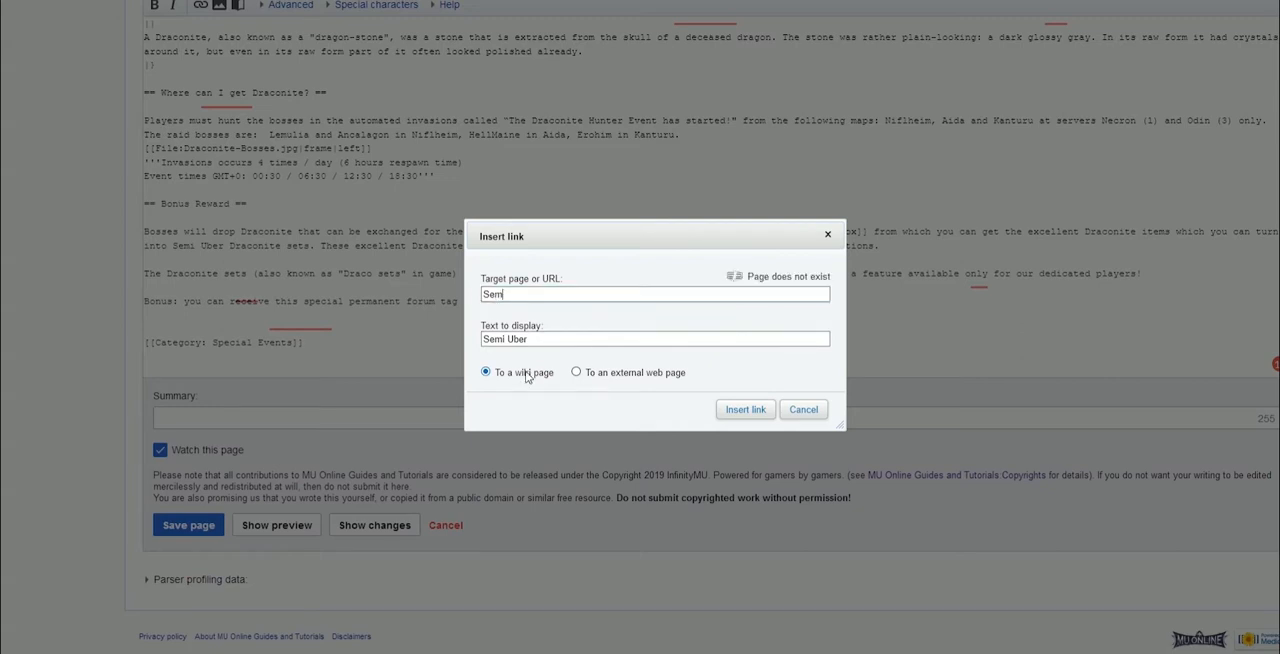
click(560, 339)
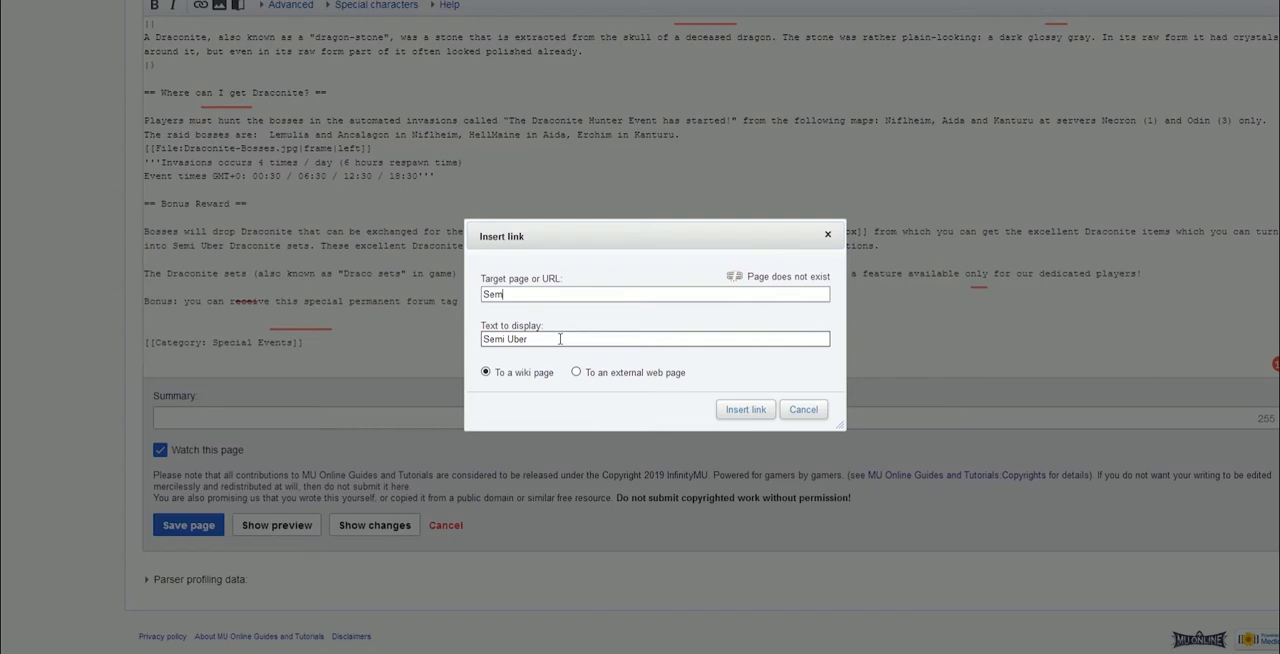
key(BackSpace)
key(BackSpace)
key(BackSpace)
text(Crea)
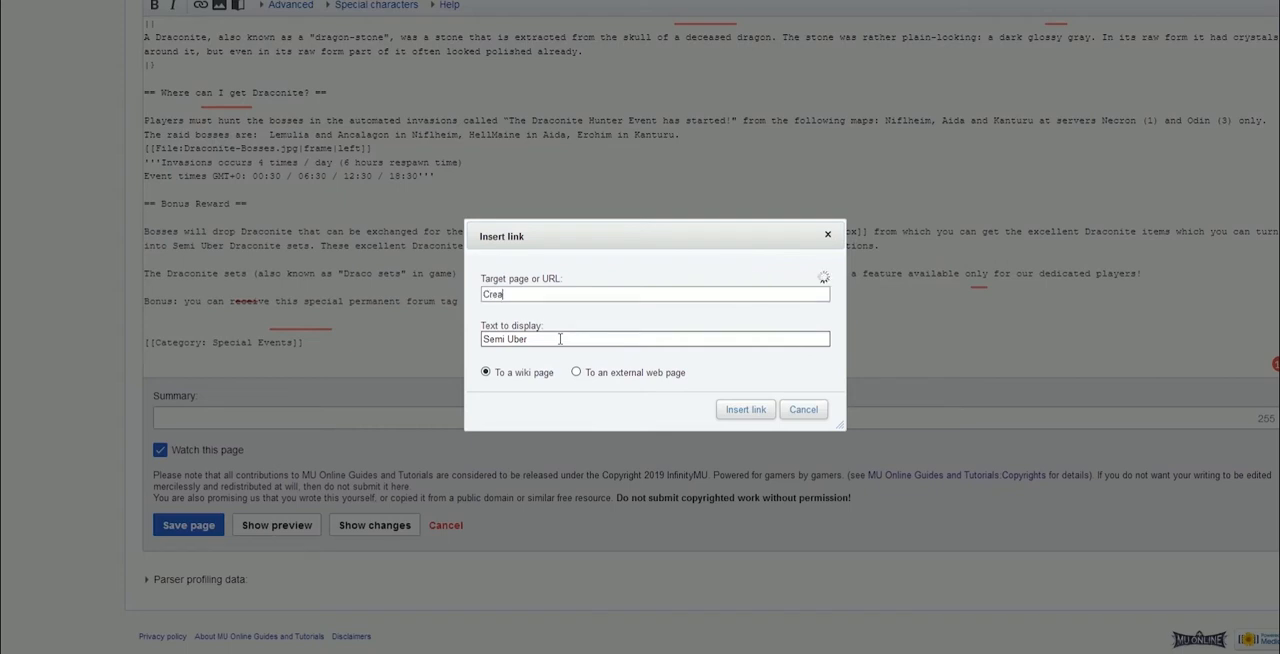
text(t)
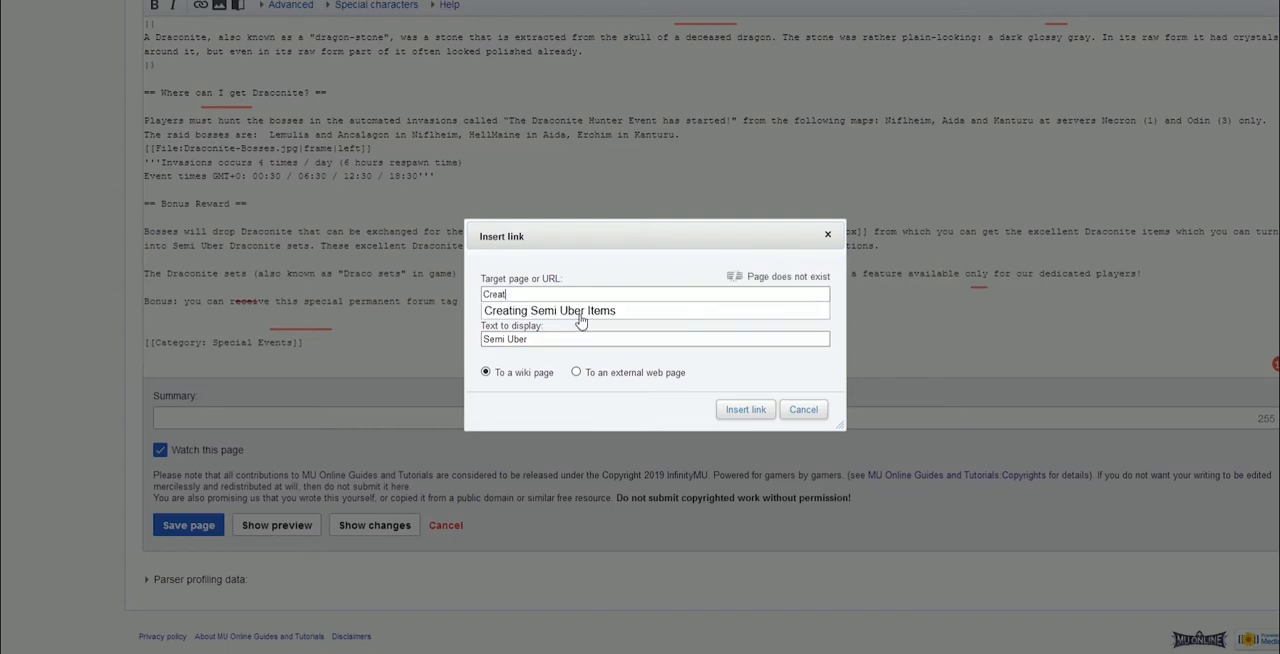
click(582, 311)
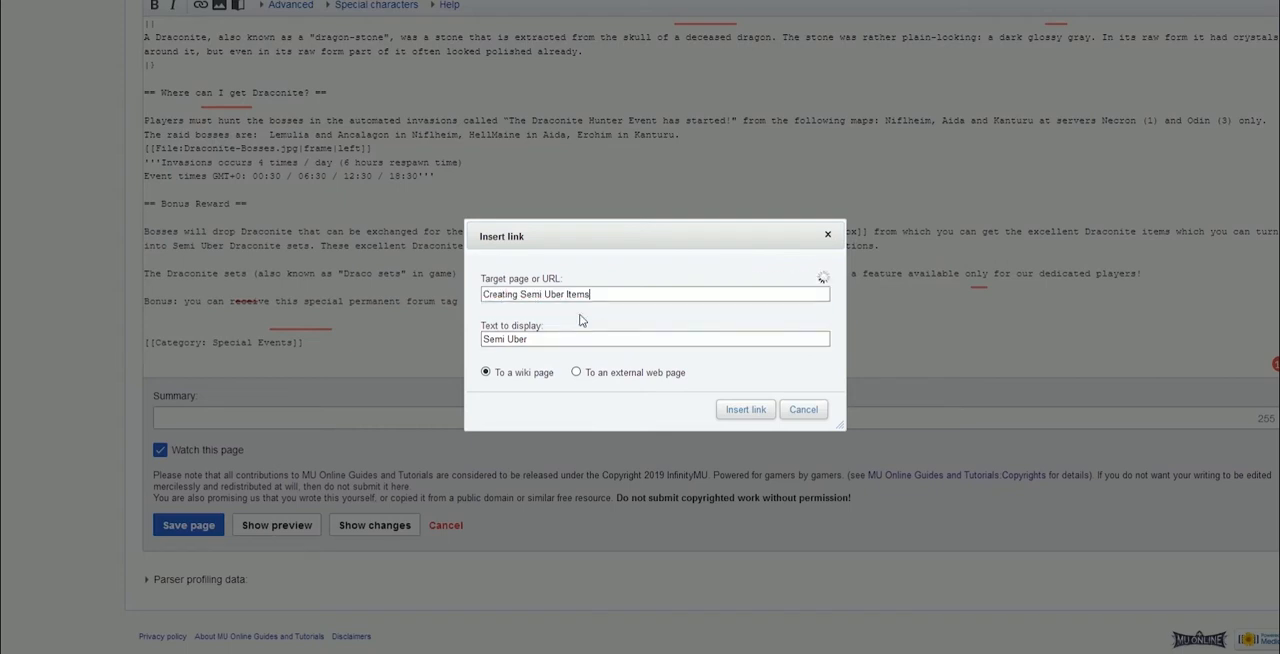
click(745, 409)
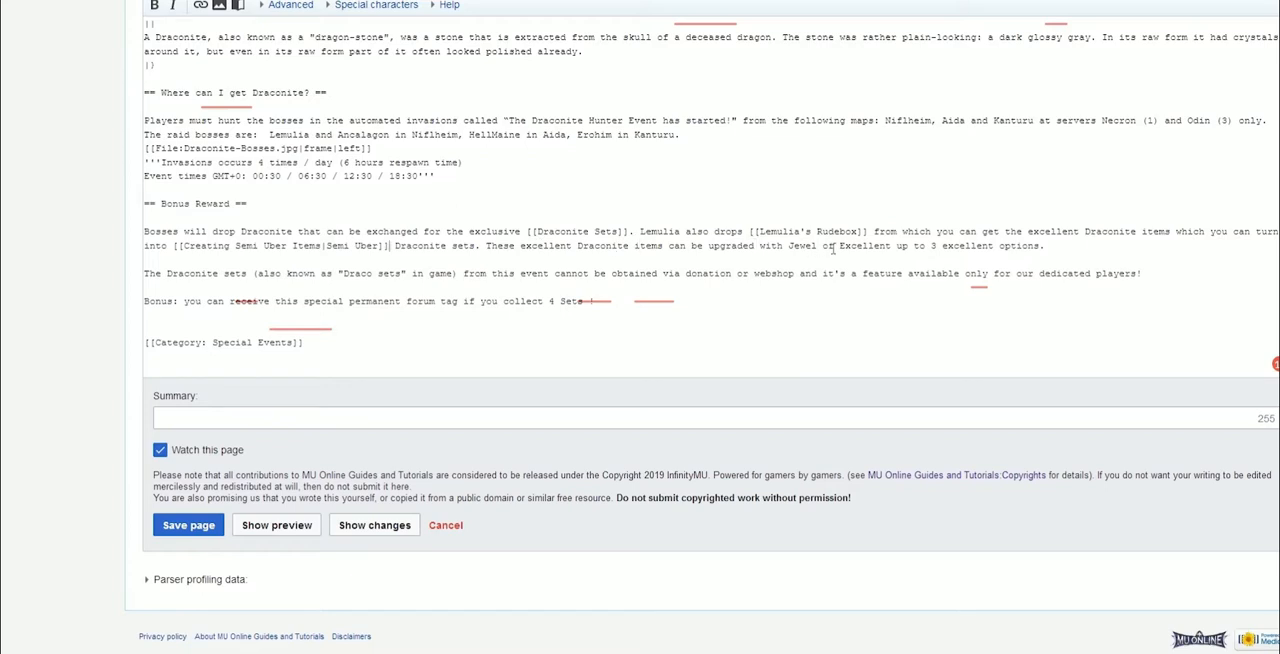
Link "Jewel of Excellent" in the rewards paragraph to its wiki page
drag(789, 246, 890, 247)
click(202, 8)
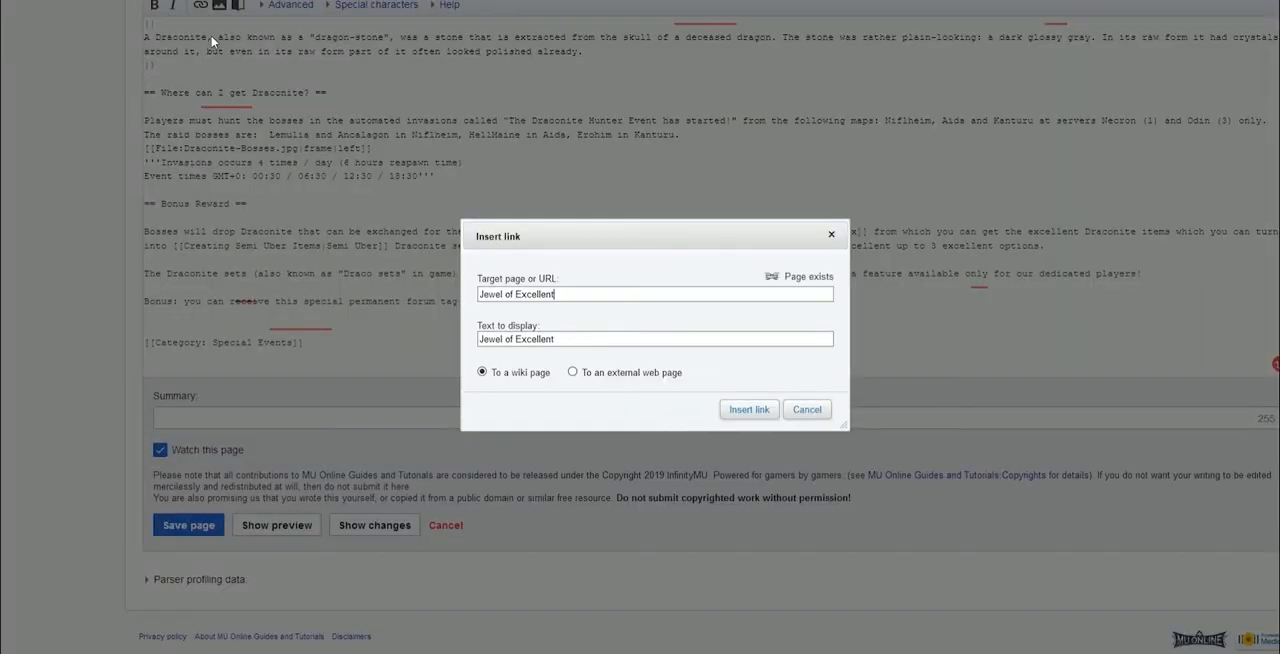
click(749, 409)
Insert the image File:I MU-35- DRHunter.gif on a new line after the Bonus sentence
scroll(627, 447, up, 2)
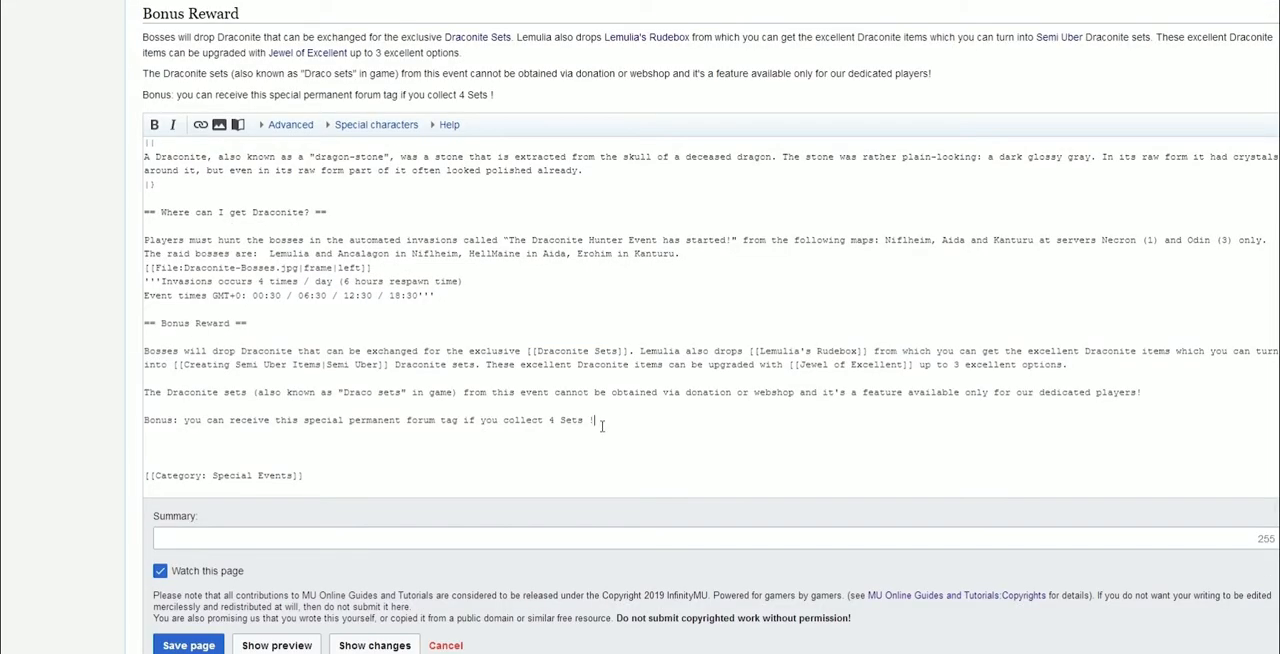
click(618, 421)
key(Return)
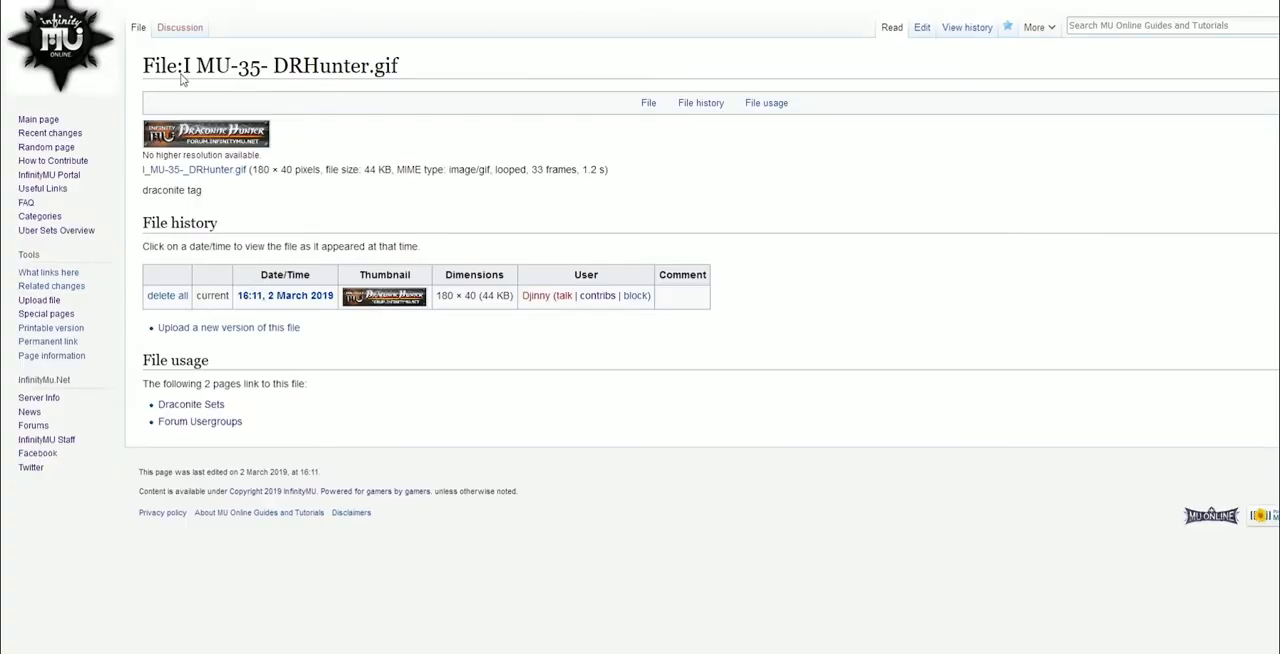
drag(143, 66, 413, 70)
key(ctrl+c)
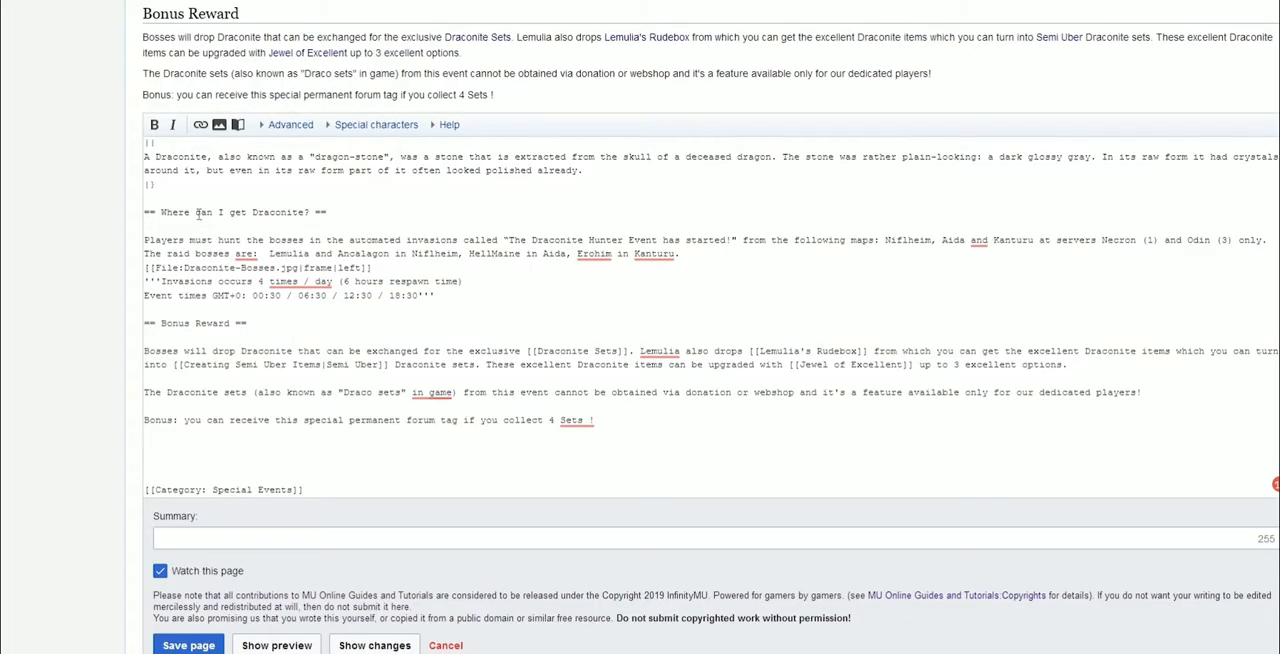
click(219, 124)
key(ctrl+v)
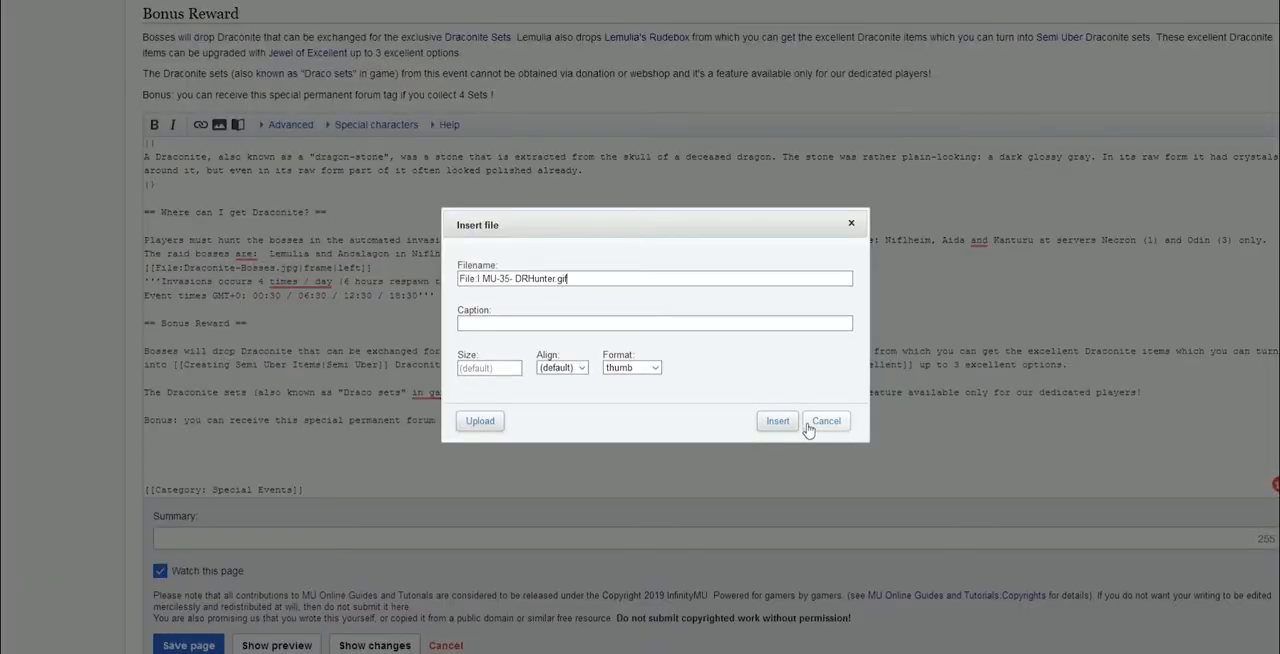
click(777, 420)
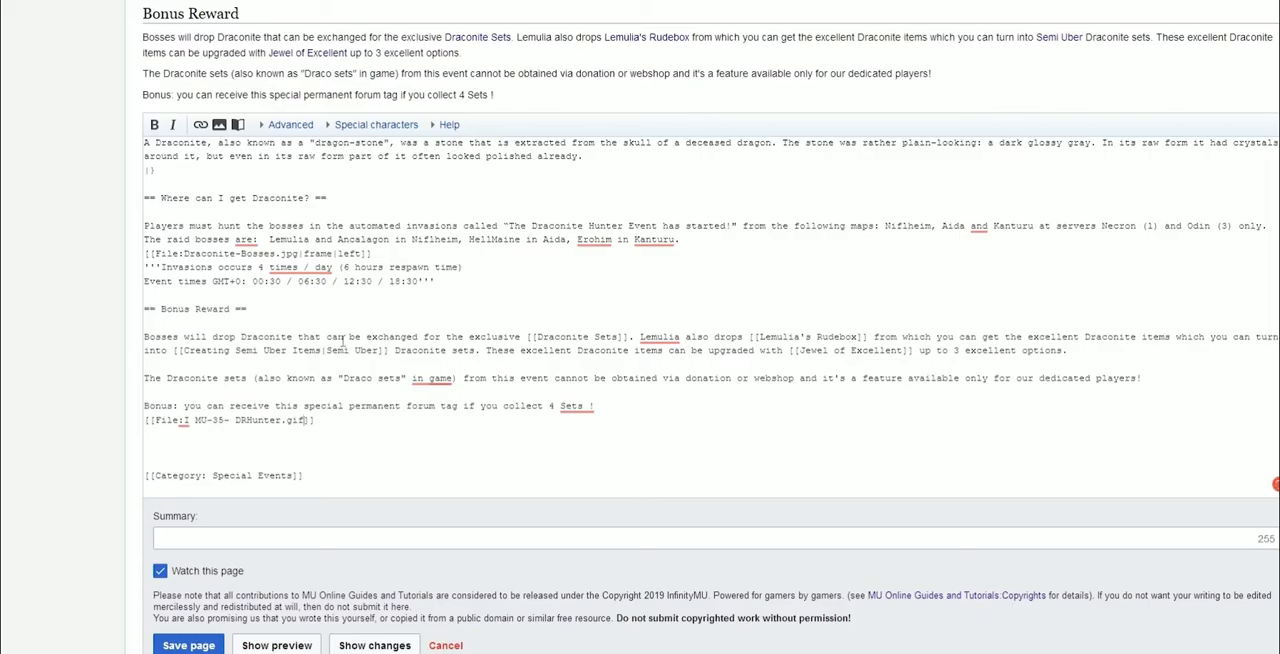
Delete the extra blank lines between the forum tag image and the category tag
scroll(343, 343, up, 3)
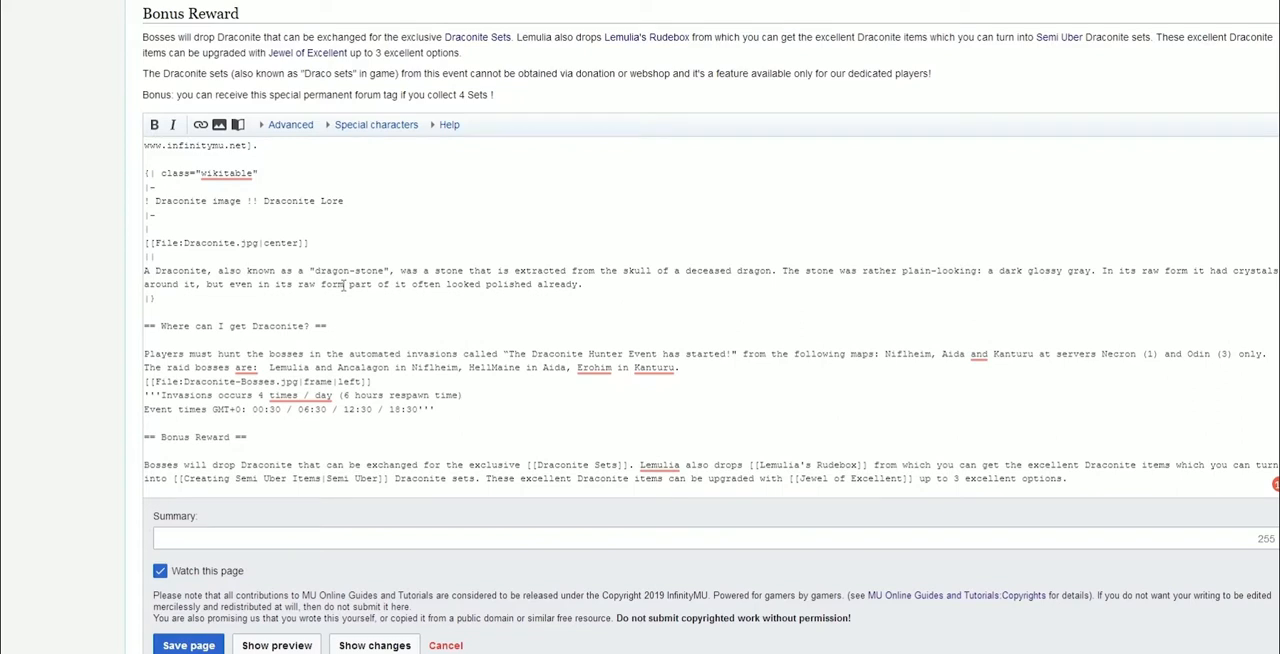
scroll(312, 333, down, 5)
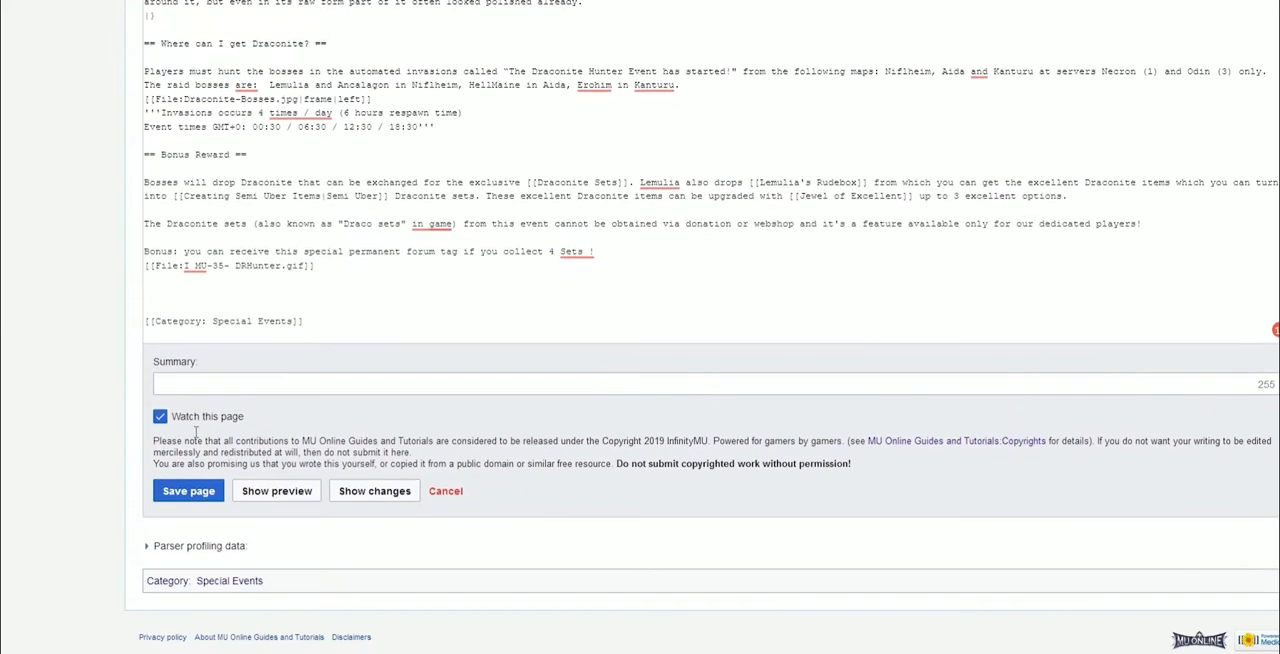
key(BackSpace)
key(BackSpace)
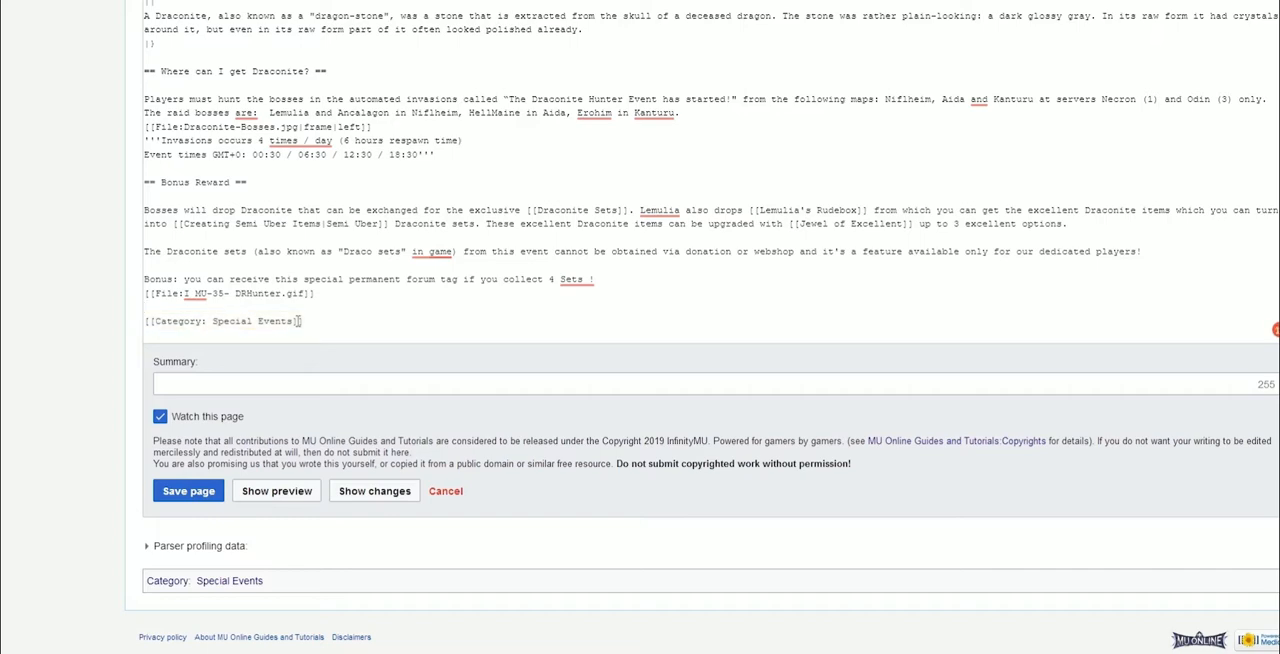
Preview the page and review the bosses images and Bonus Reward section
click(282, 491)
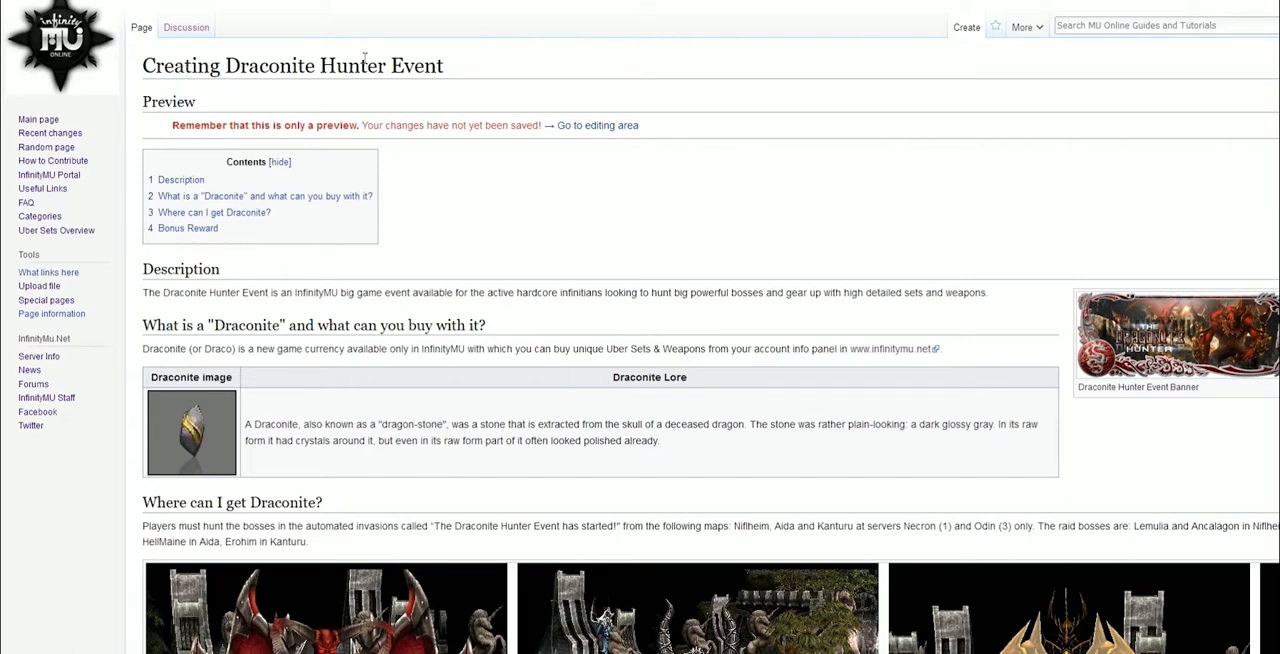
scroll(519, 186, down, 1)
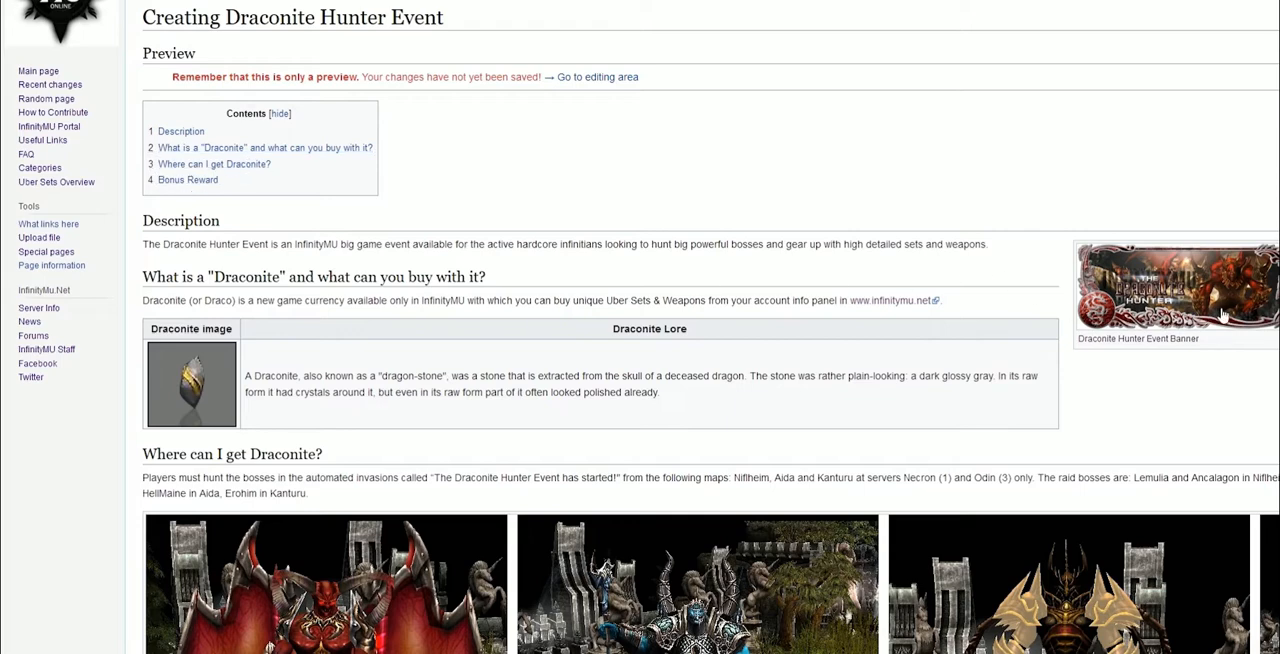
scroll(628, 388, down, 3)
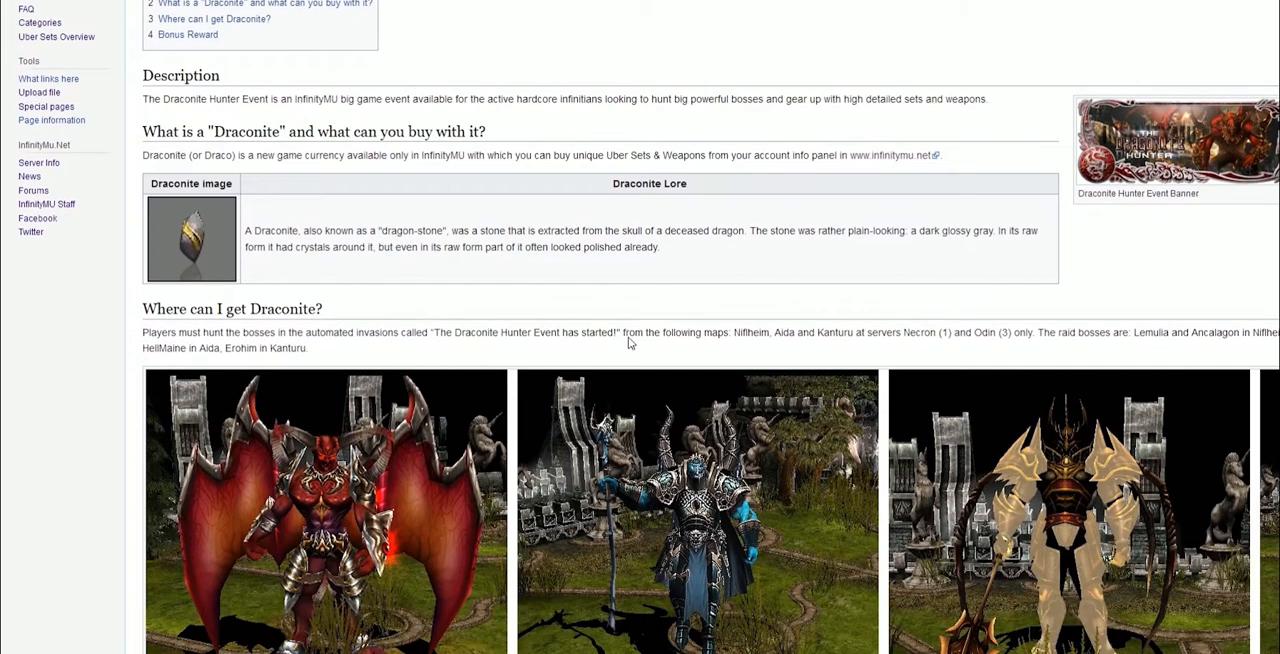
scroll(517, 306, down, 3)
scroll(432, 408, down, 5)
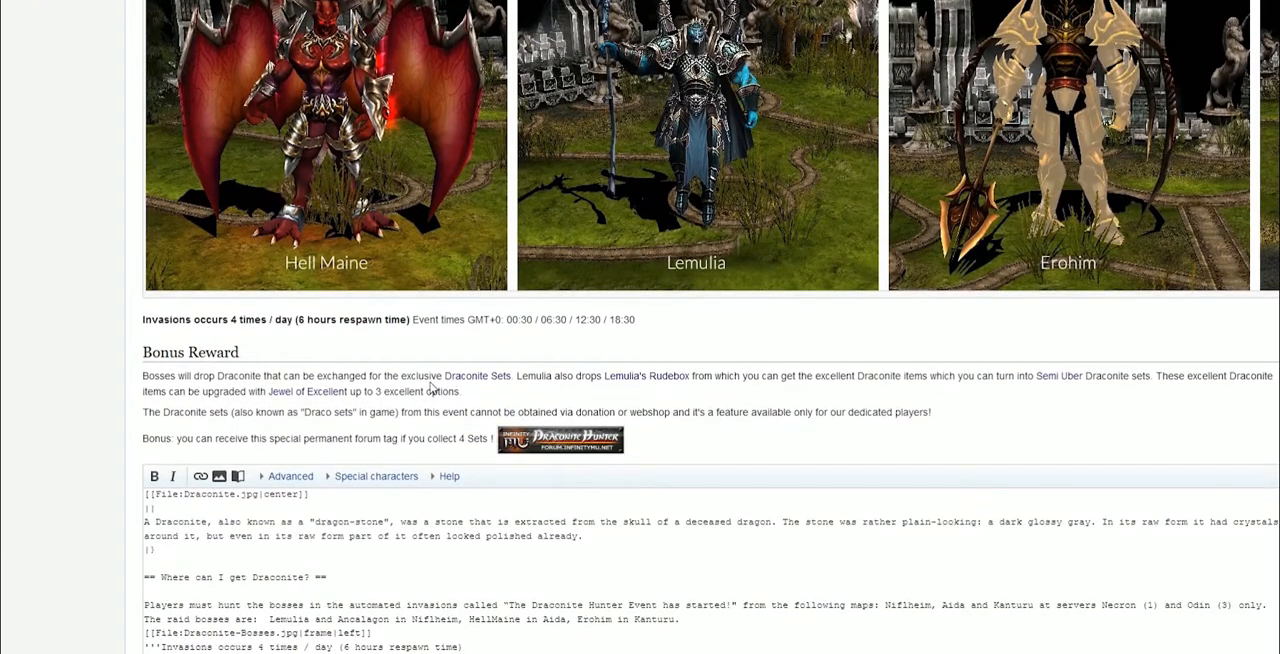
scroll(500, 470, down, 7)
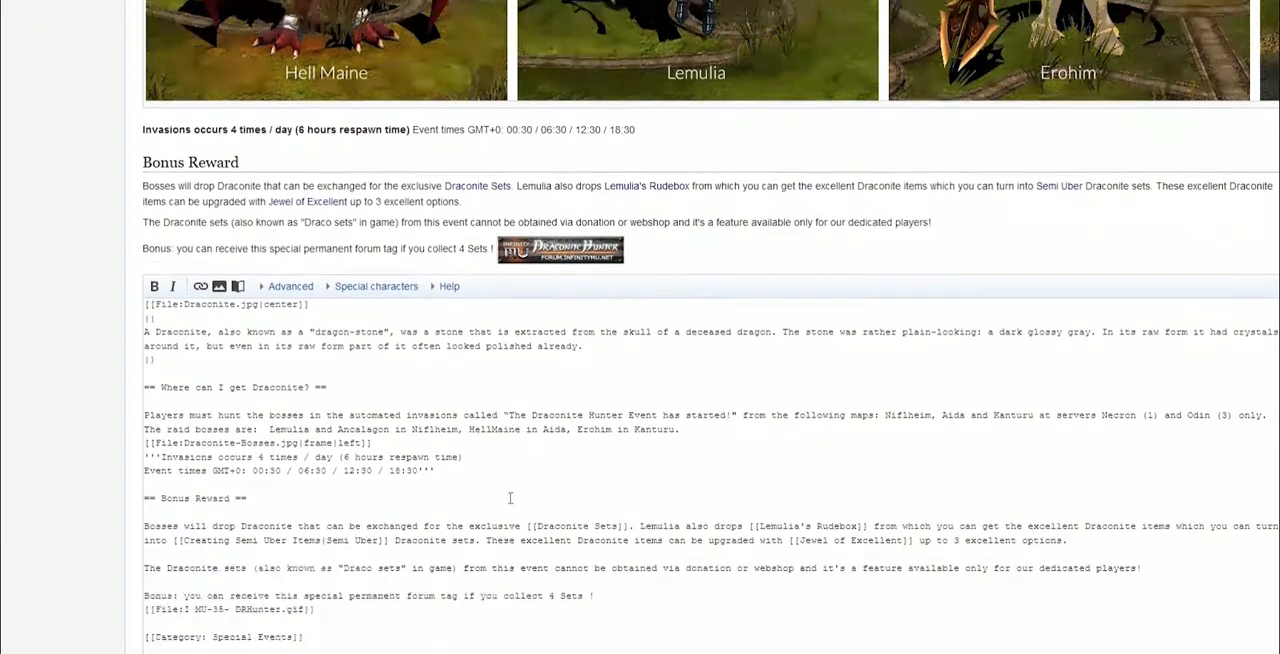
Add a <br> line break after the invasions line and preview the page
click(472, 262)
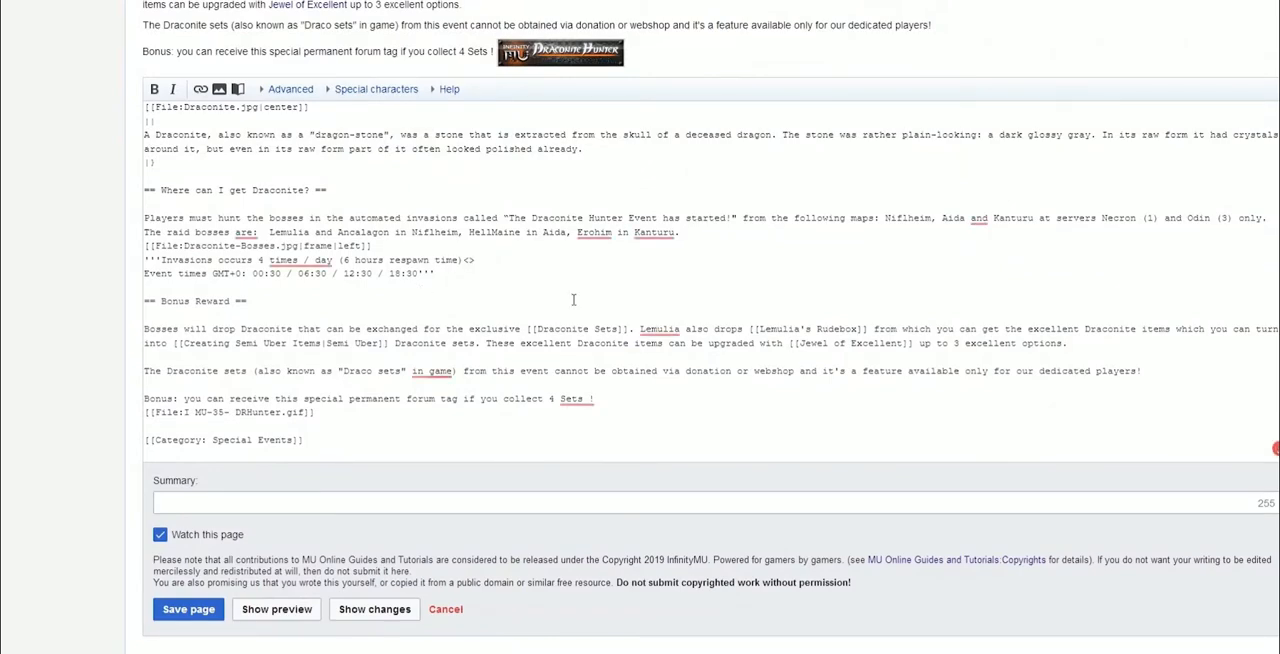
text(<>)
key(Left)
text(br)
click(277, 609)
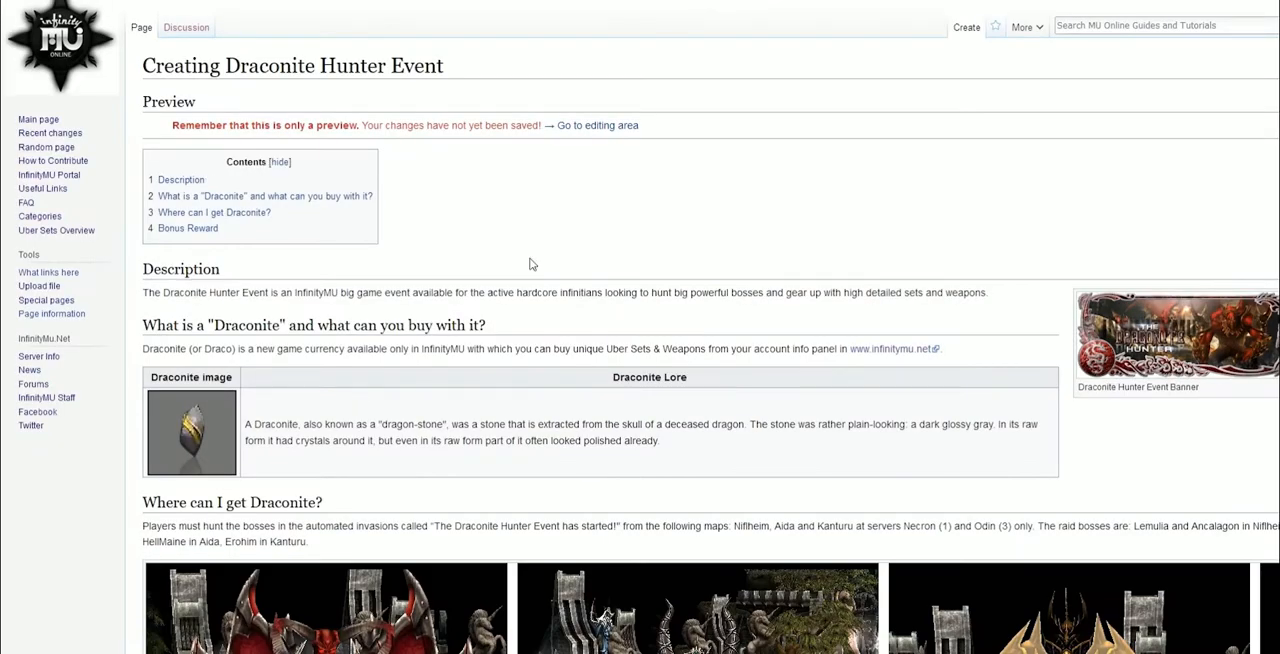
Add a <br> line break after "if you collect 4 Sets !" in the Bonus sentence
scroll(531, 264, down, 1)
scroll(535, 235, down, 6)
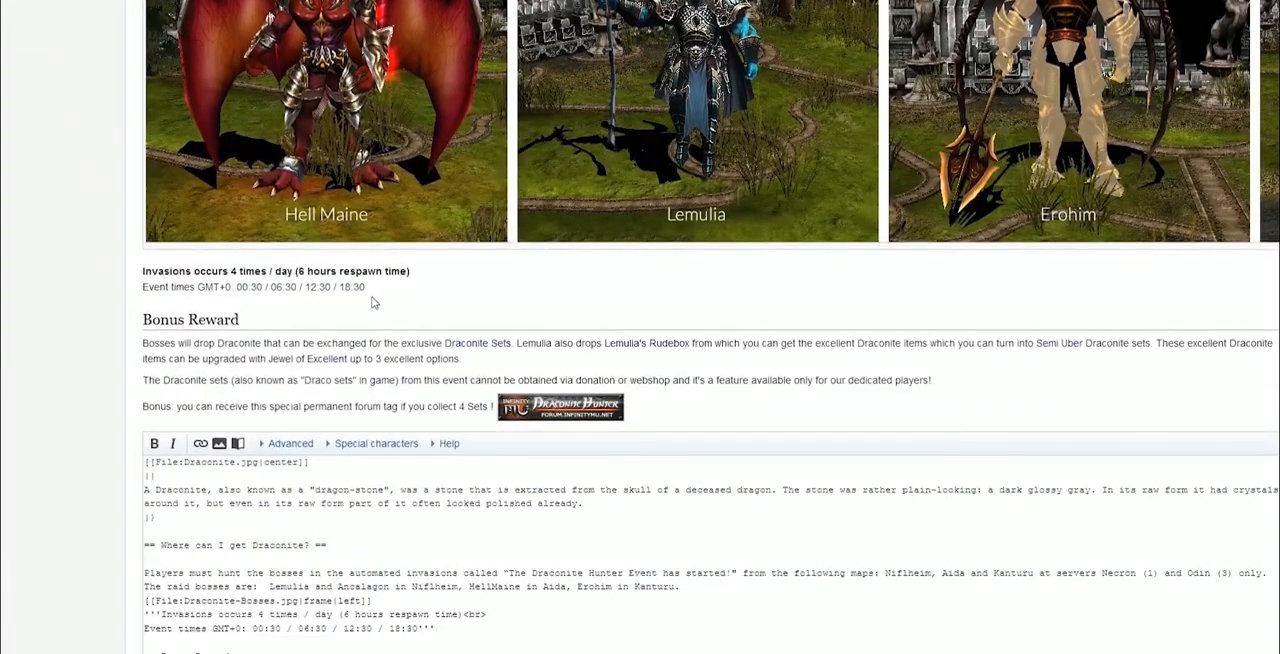
scroll(372, 302, down, 2)
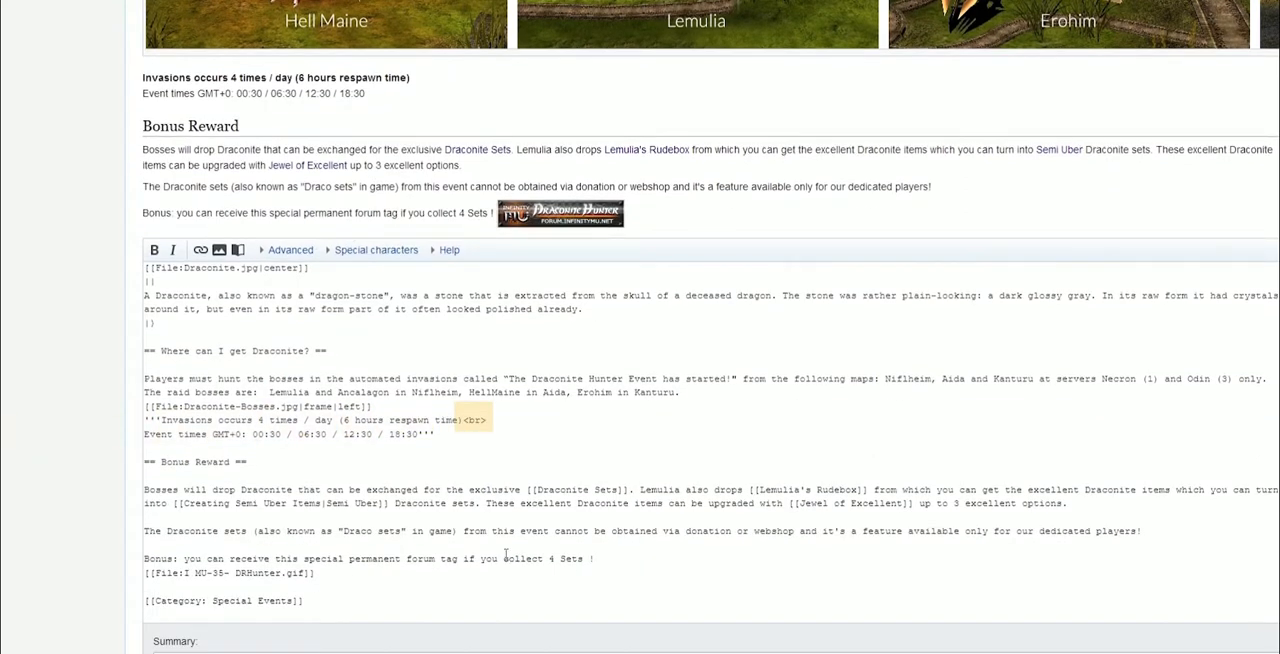
click(601, 557)
text(<>)
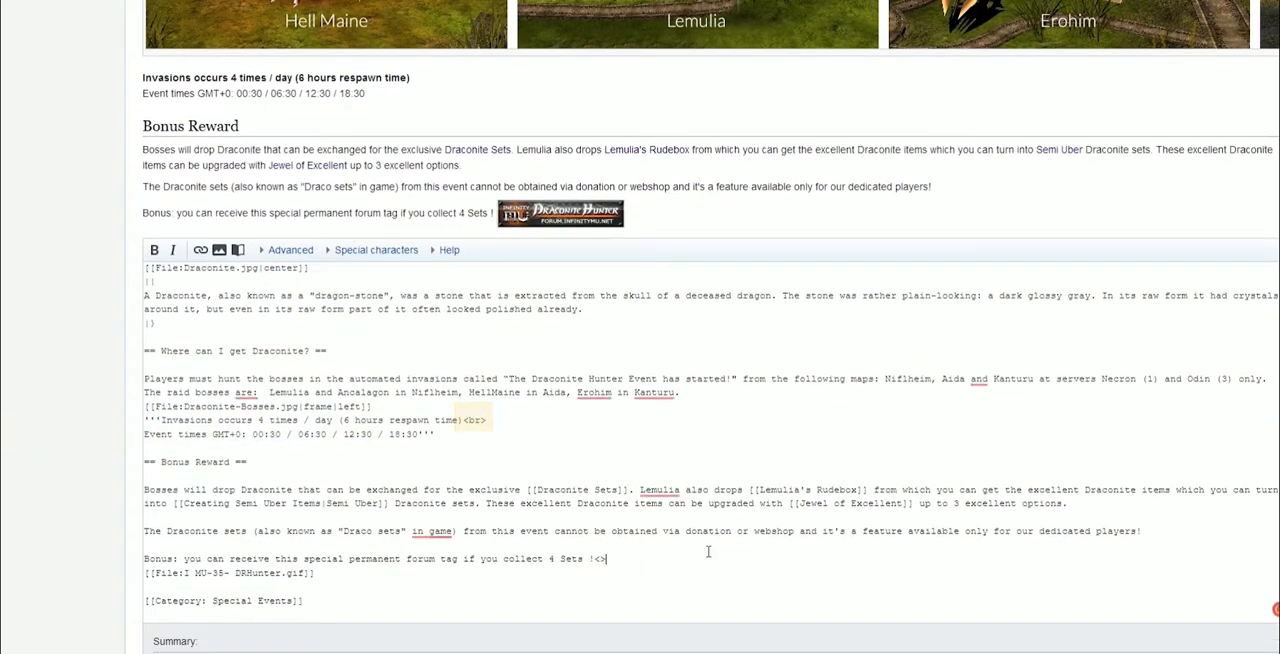
text(br)
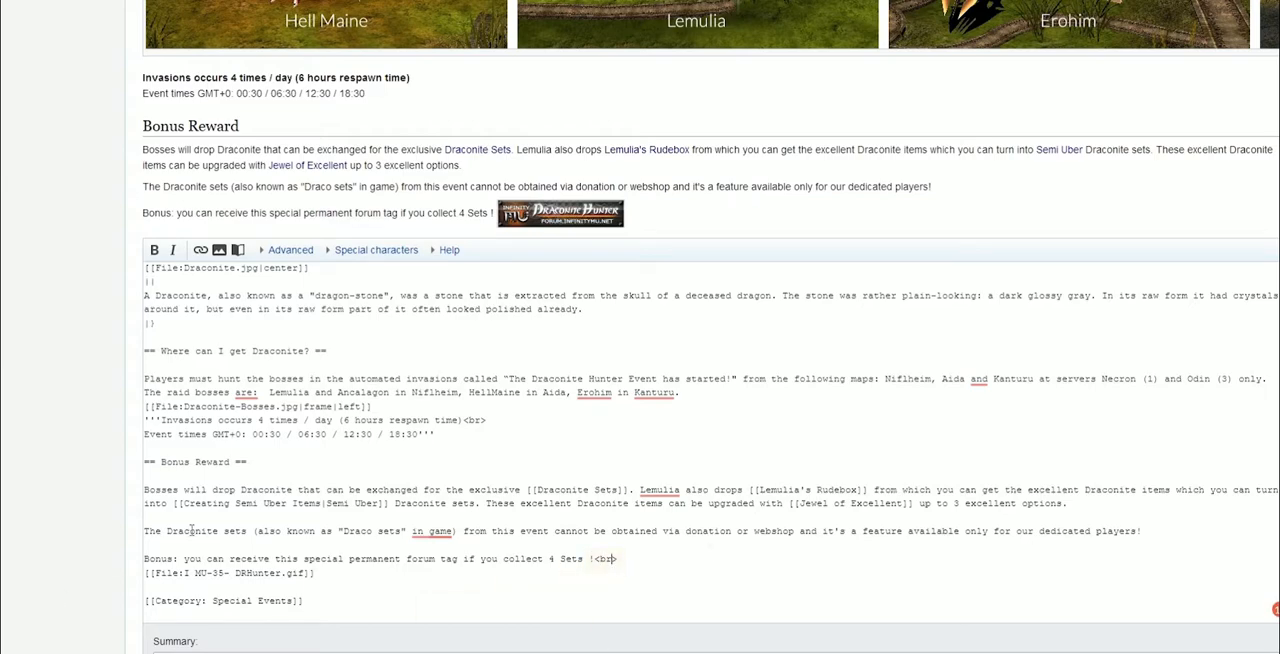
Preview the page and check the Bonus Reward section
scroll(720, 610, down, 3)
click(279, 530)
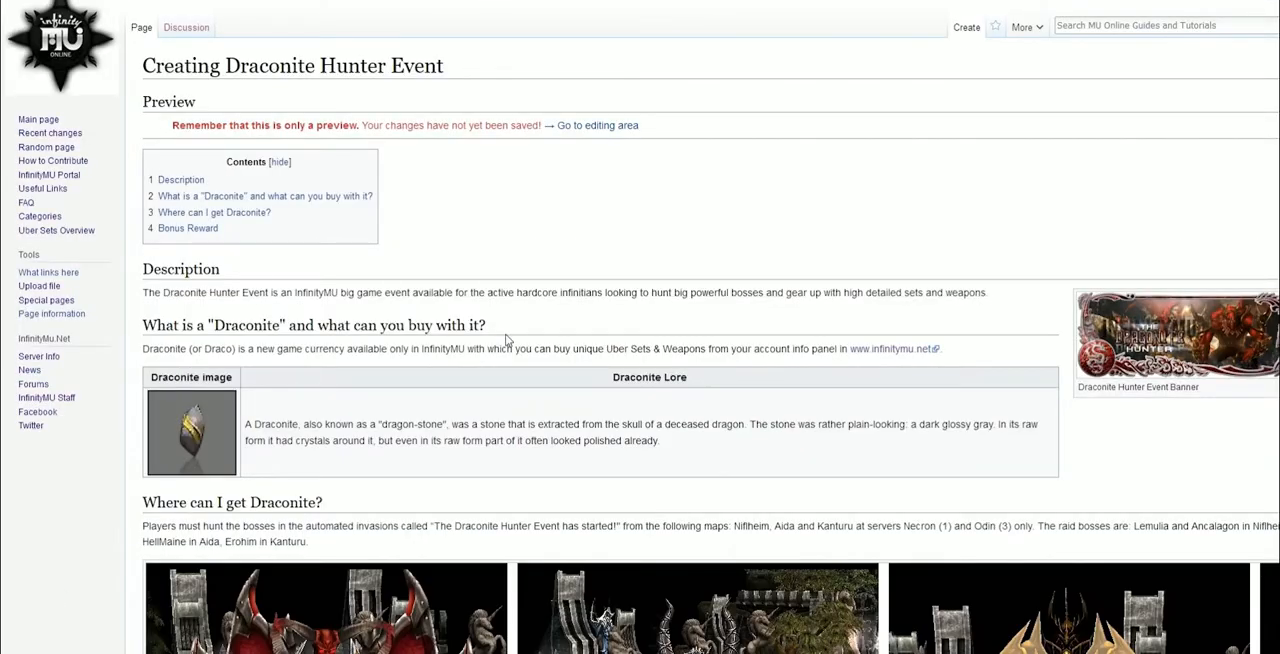
scroll(507, 340, down, 7)
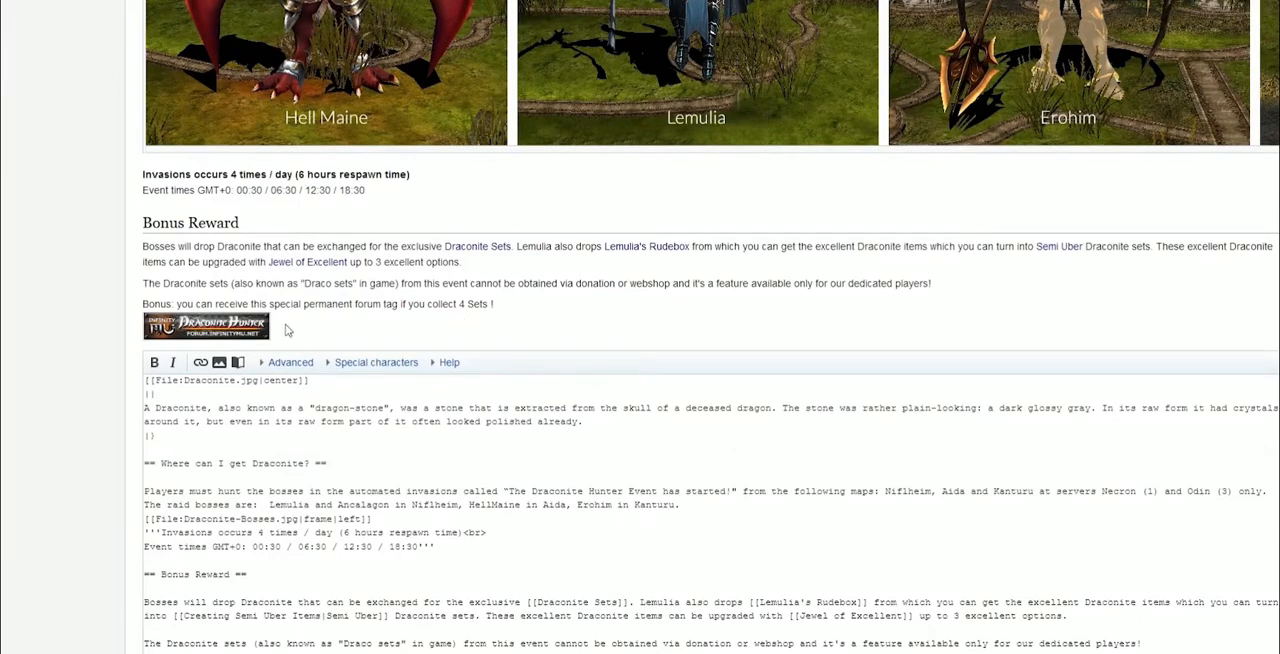
scroll(311, 483, down, 3)
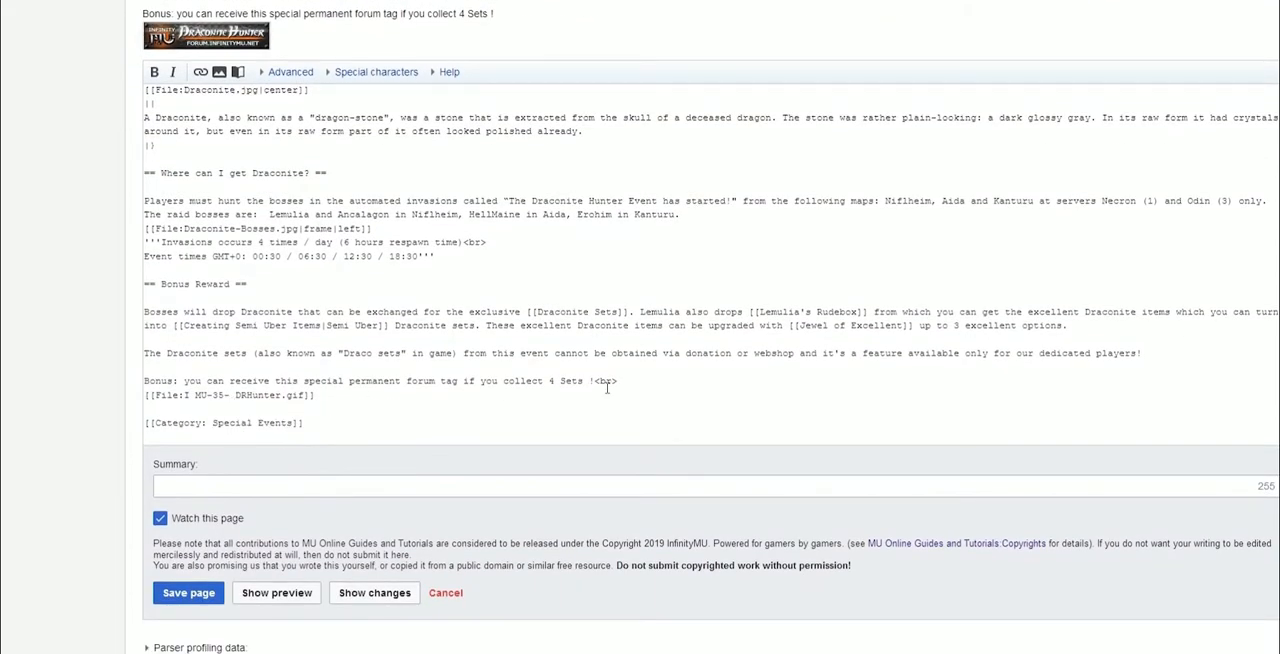
Make the Bonus sentence about the forum tag bold
drag(618, 385, 286, 382)
click(618, 377)
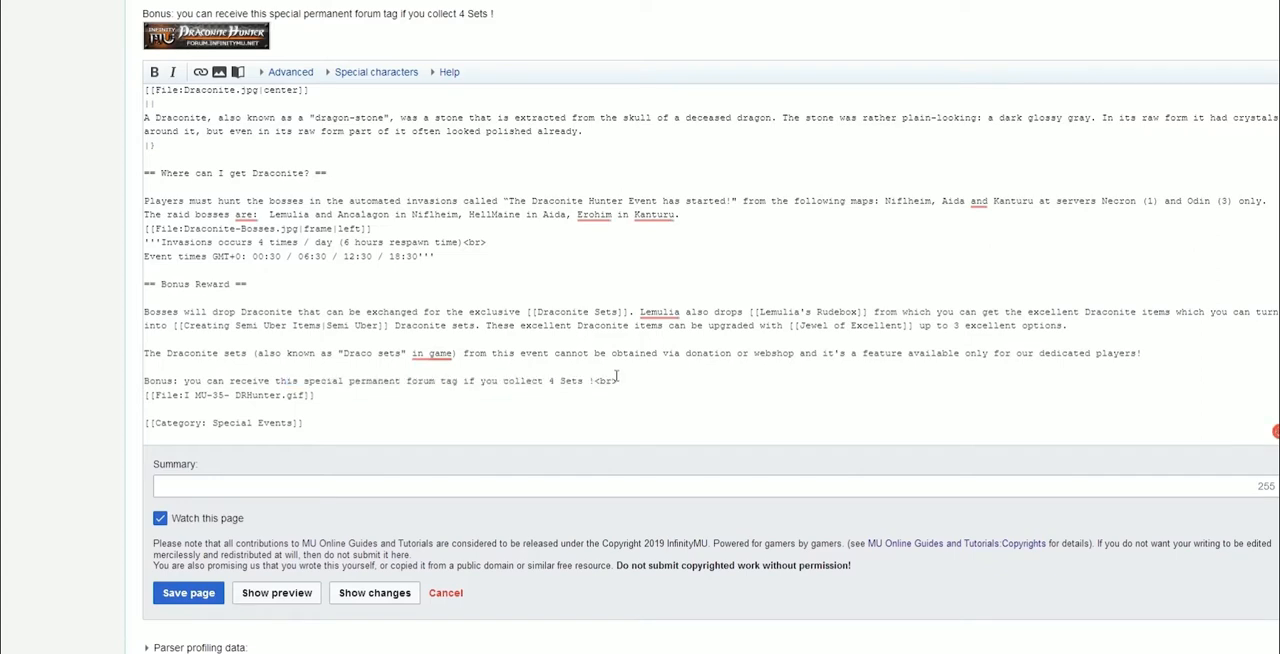
drag(596, 381, 143, 381)
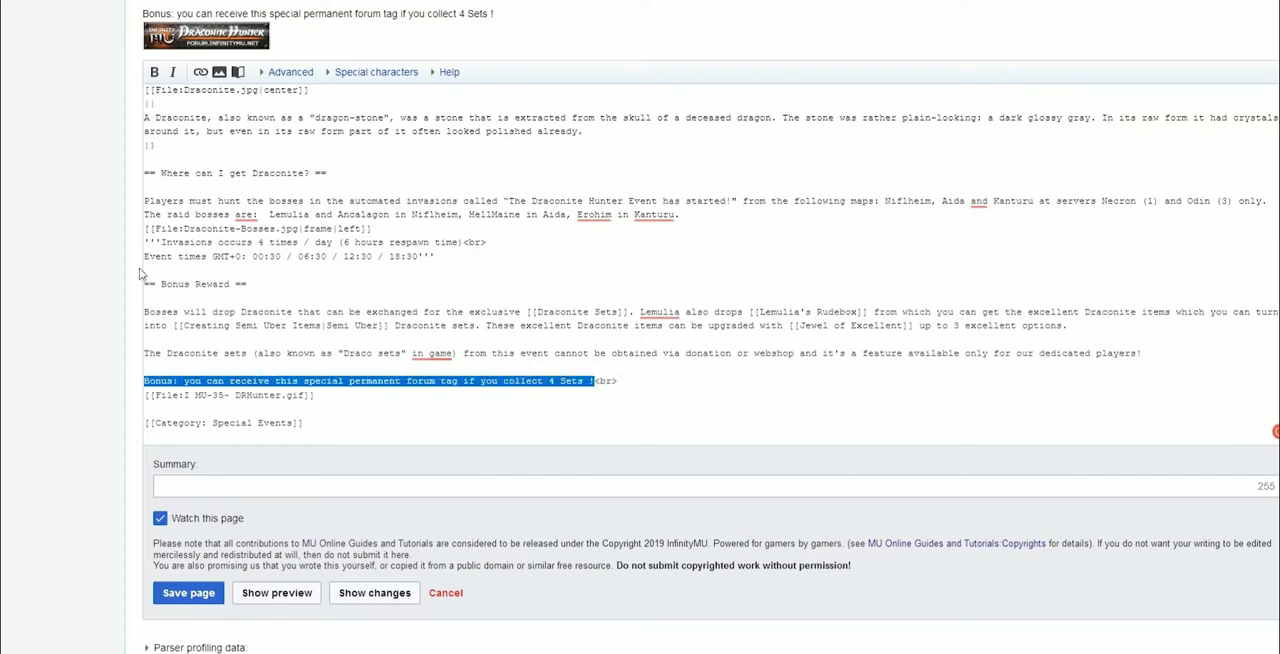
click(154, 71)
click(669, 385)
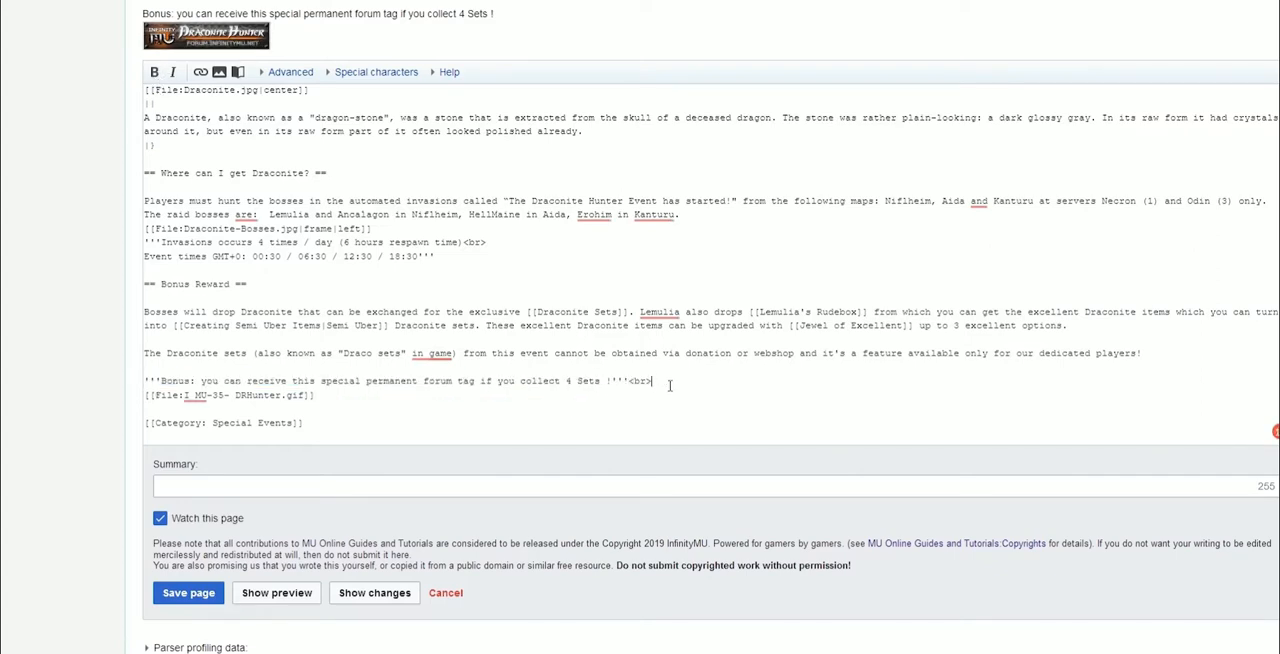
Insert blank lines in the page source to space out the description, Draconite table, and Bonus Reward sections
key(Return)
scroll(92, 312, up, 5)
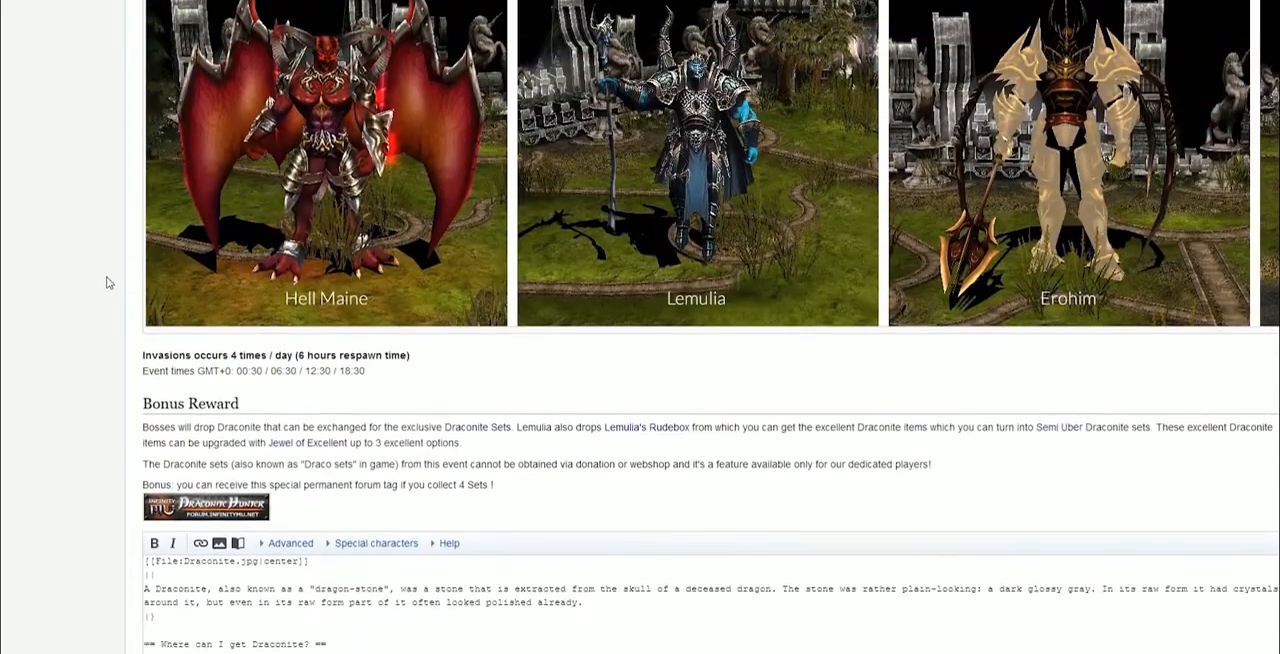
scroll(228, 398, up, 4)
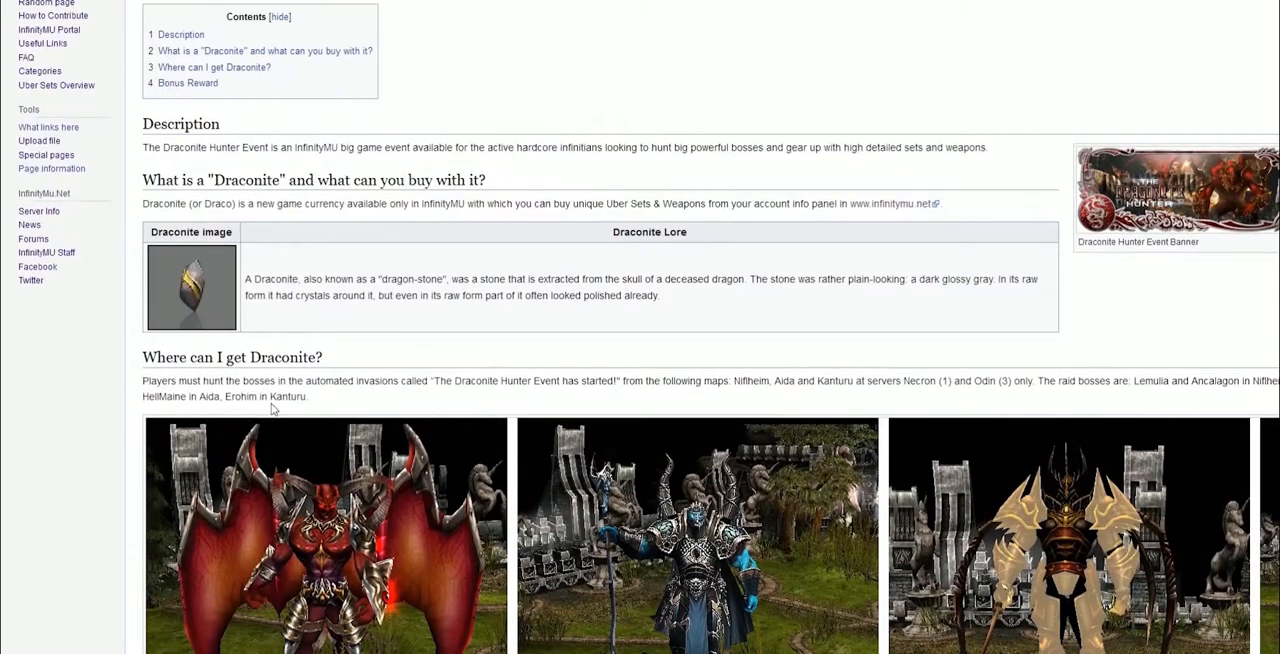
scroll(266, 150, down, 3)
scroll(322, 440, down, 8)
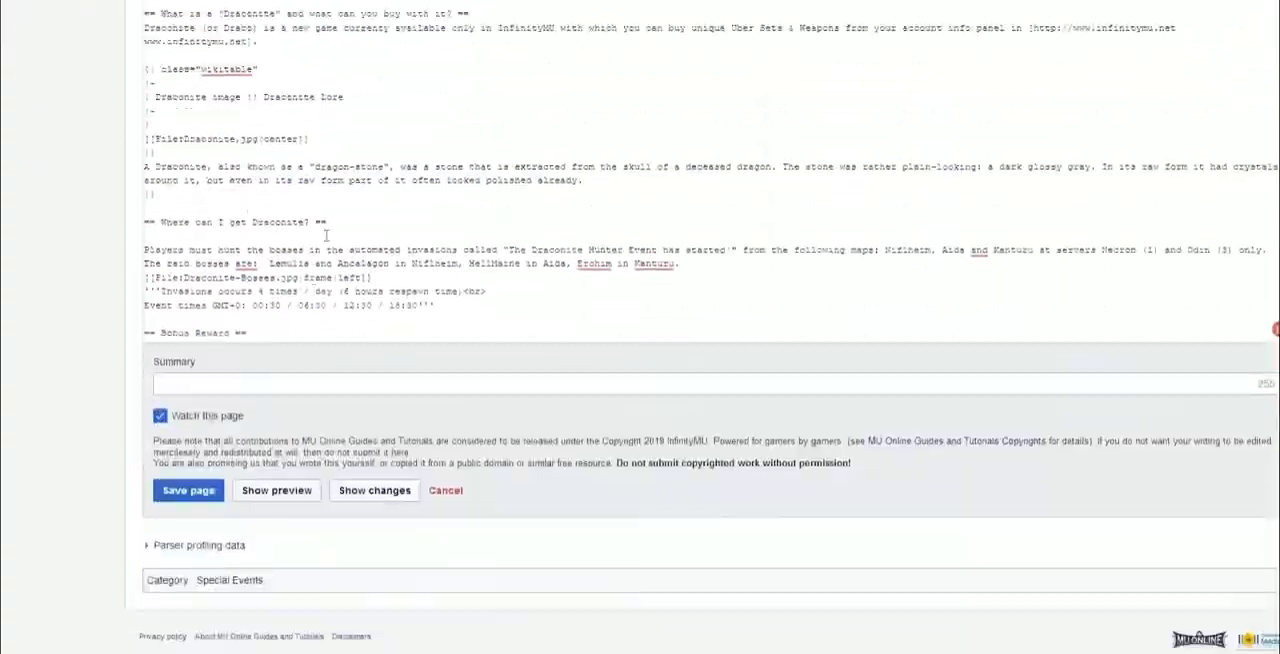
scroll(70, 314, up, 3)
scroll(70, 314, up, 1)
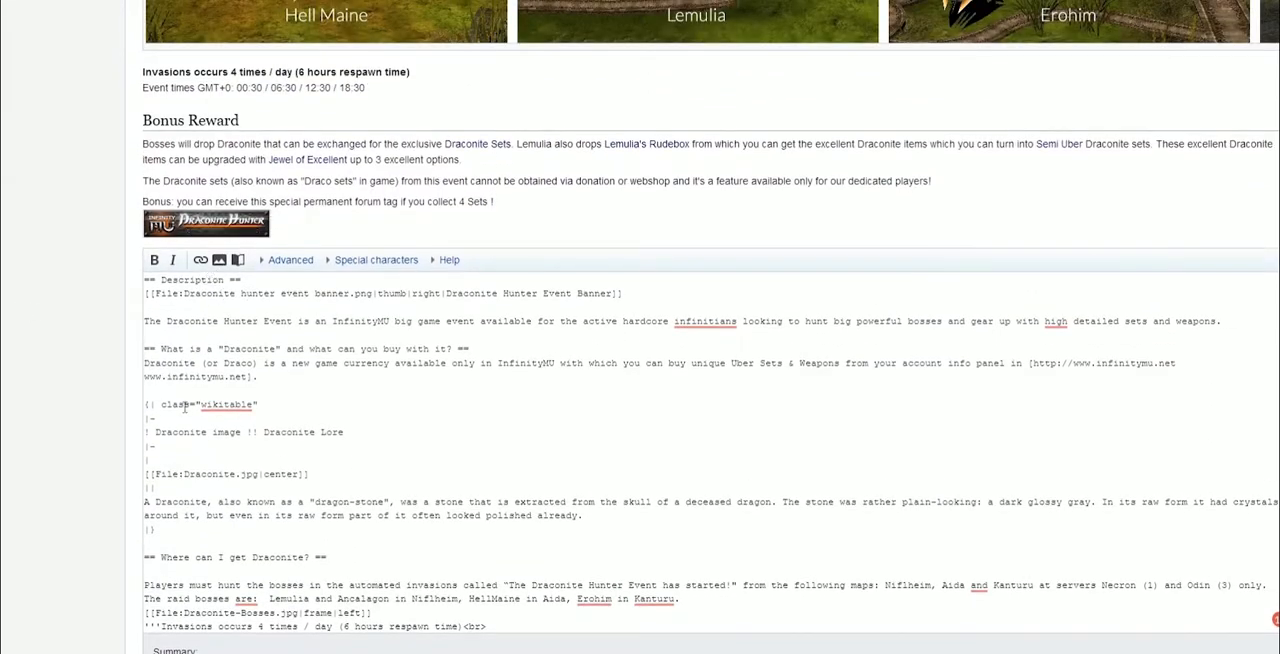
click(467, 336)
key(Return)
key(Return)
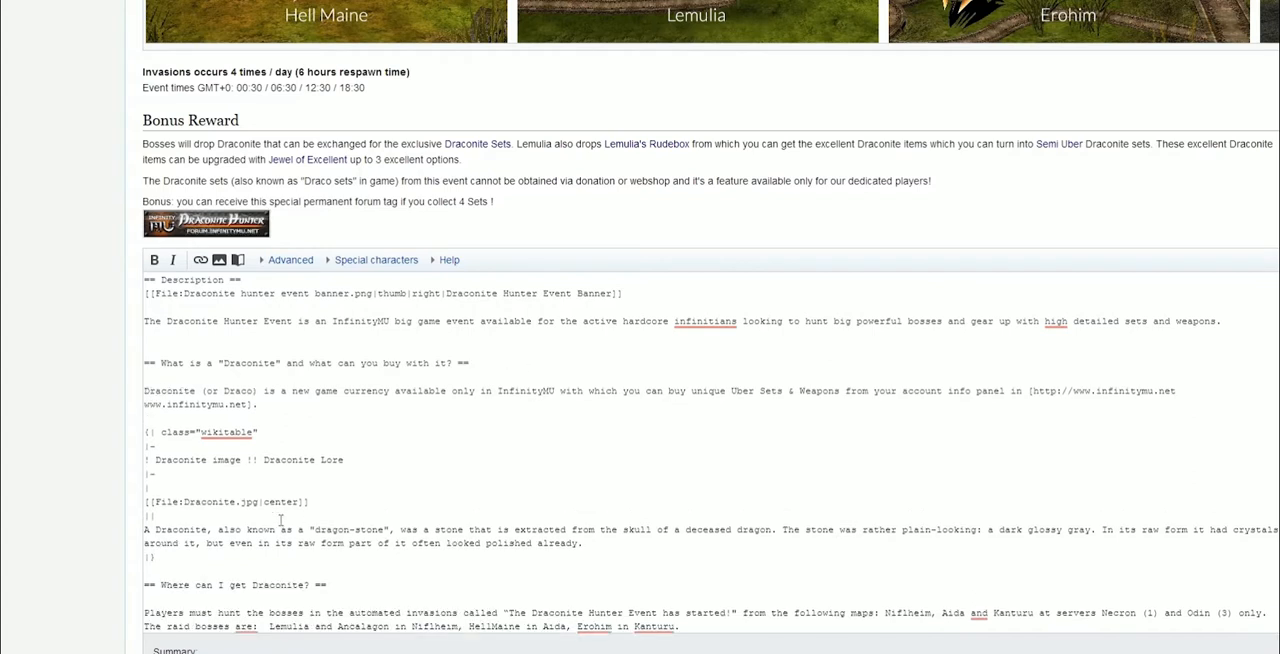
click(180, 353)
scroll(450, 334, down, 2)
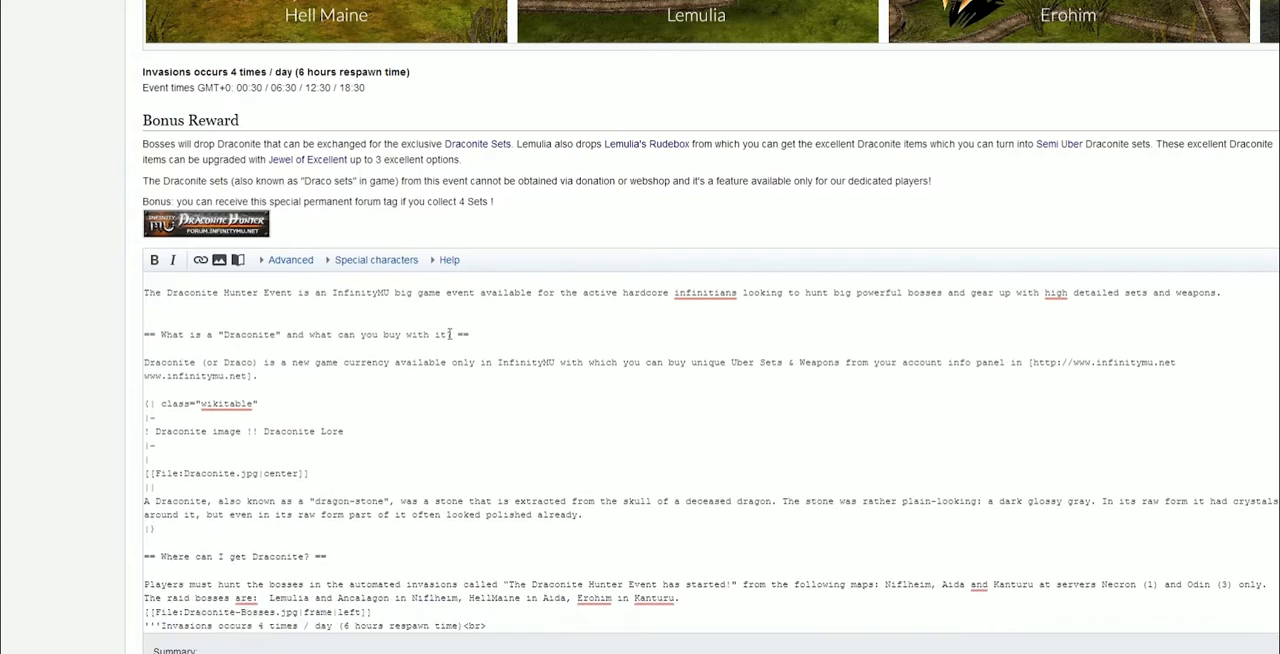
click(292, 483)
key(Return)
scroll(350, 474, down, 3)
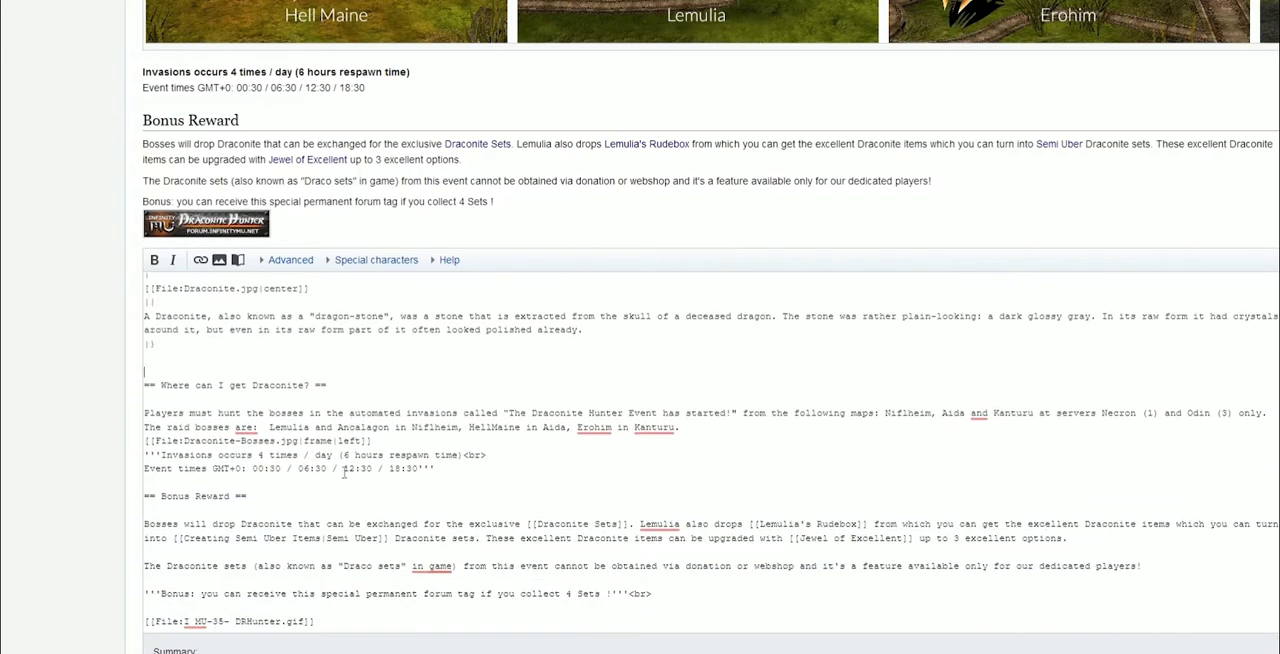
click(179, 485)
key(Return)
Preview the page and review each section's layout against the source
scroll(446, 463, down, 2)
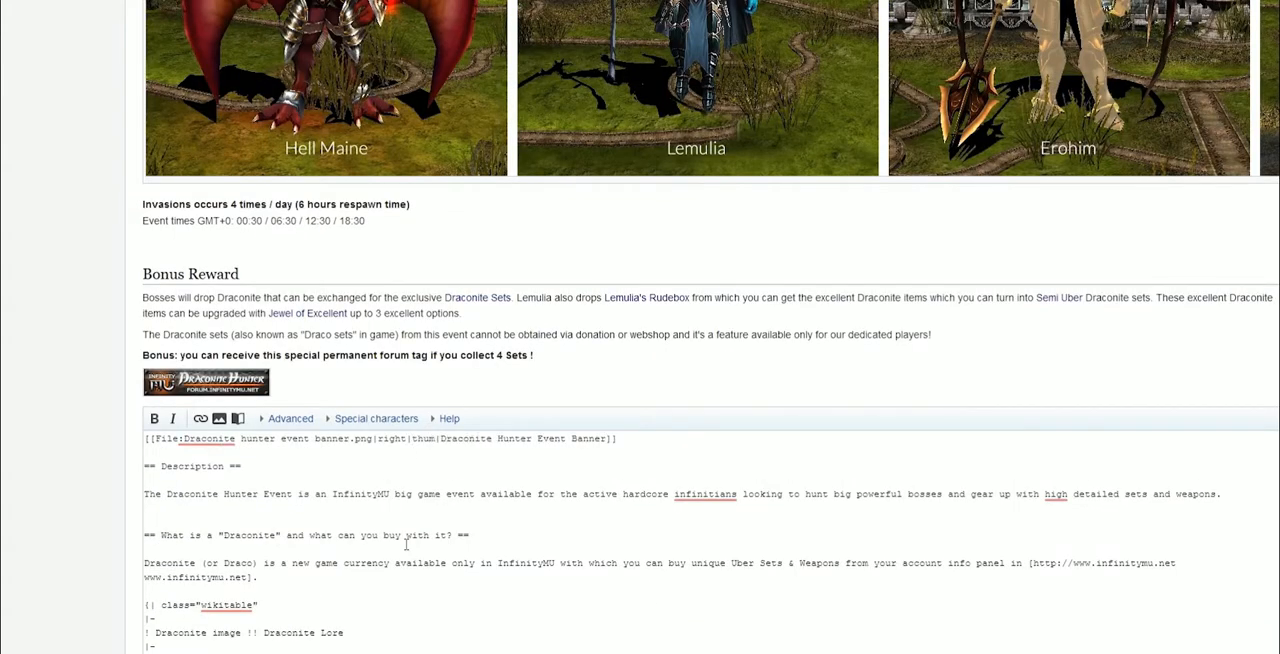
scroll(60, 480, down, 4)
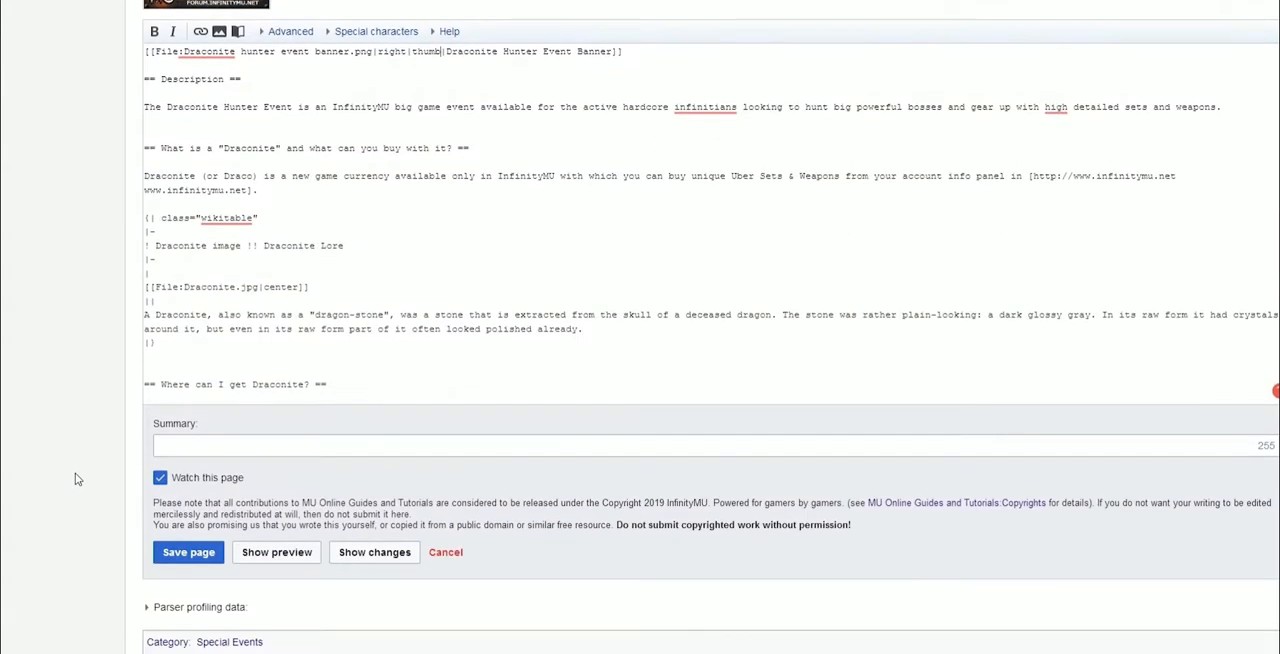
click(279, 553)
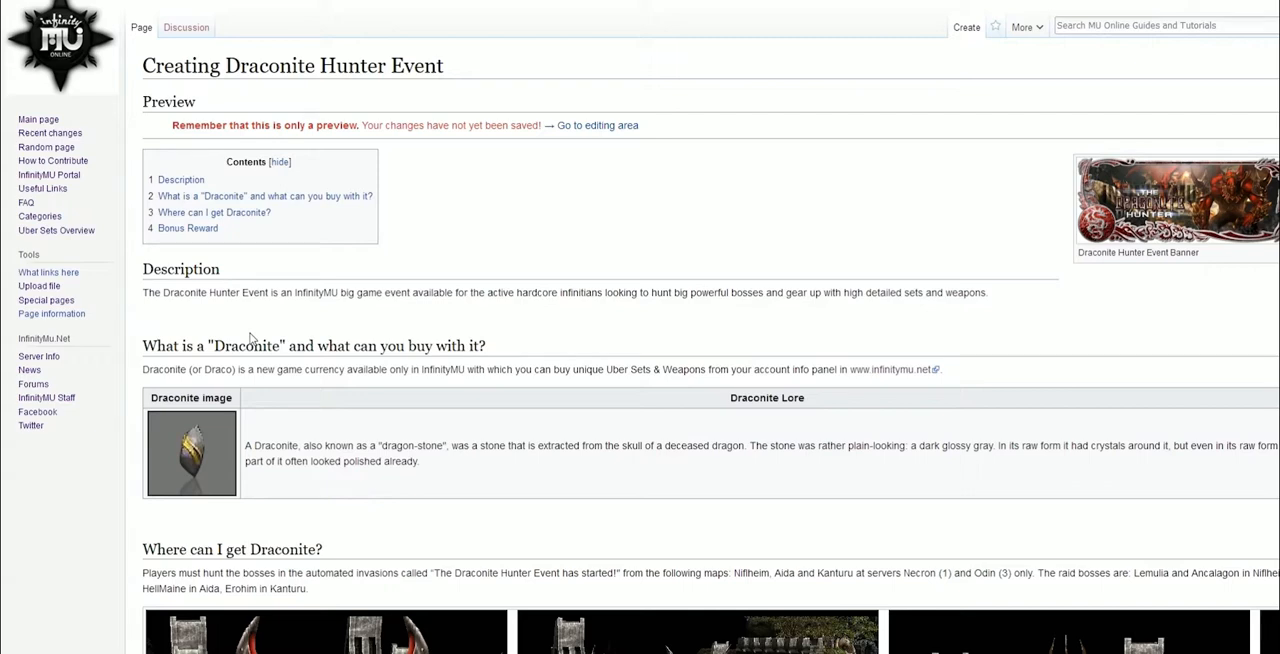
scroll(290, 314, down, 1)
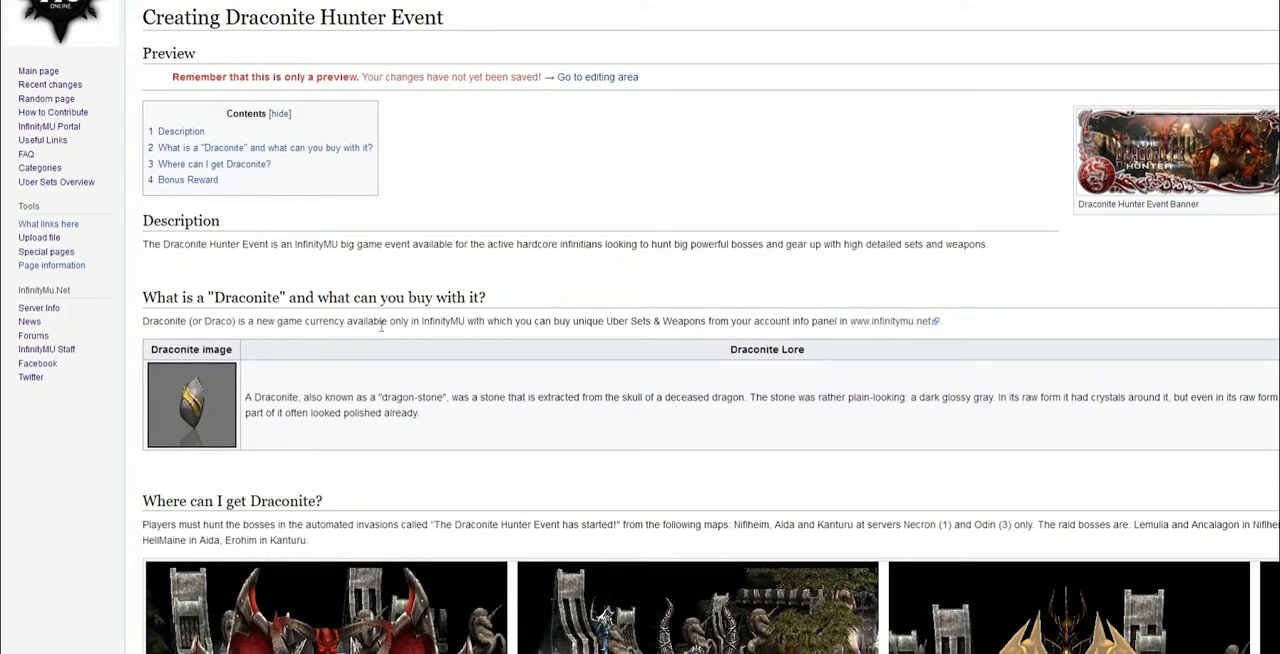
scroll(380, 327, down, 1)
scroll(367, 325, down, 1)
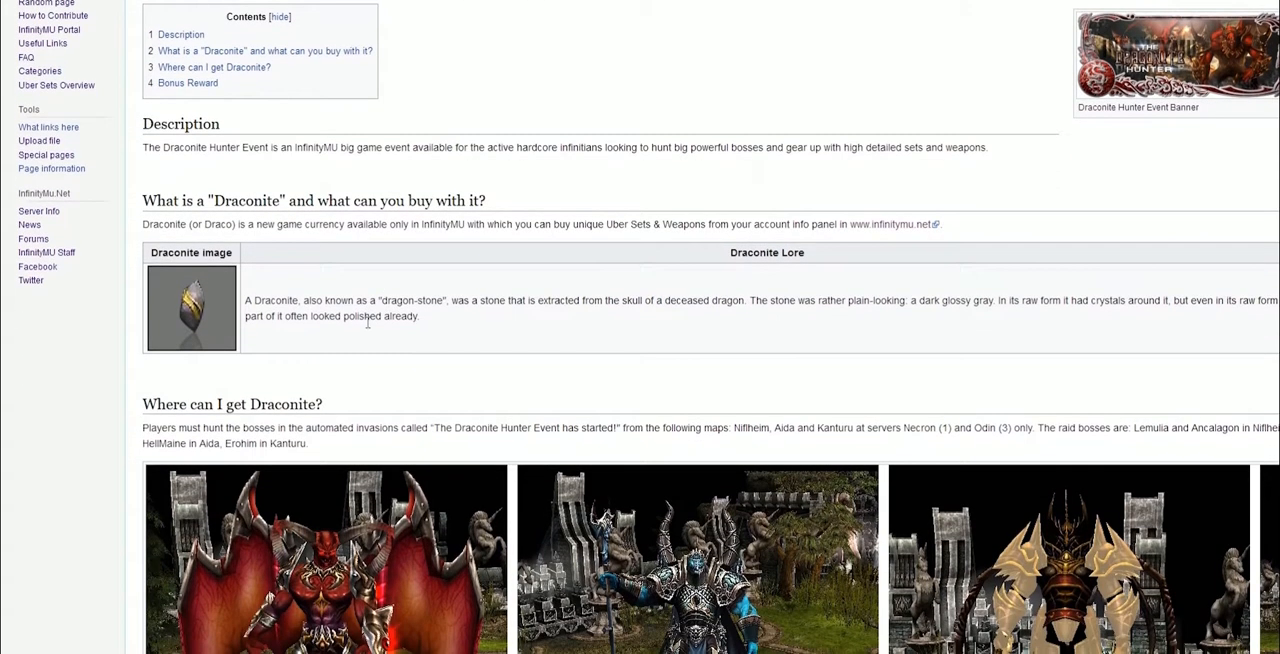
scroll(367, 322, down, 1)
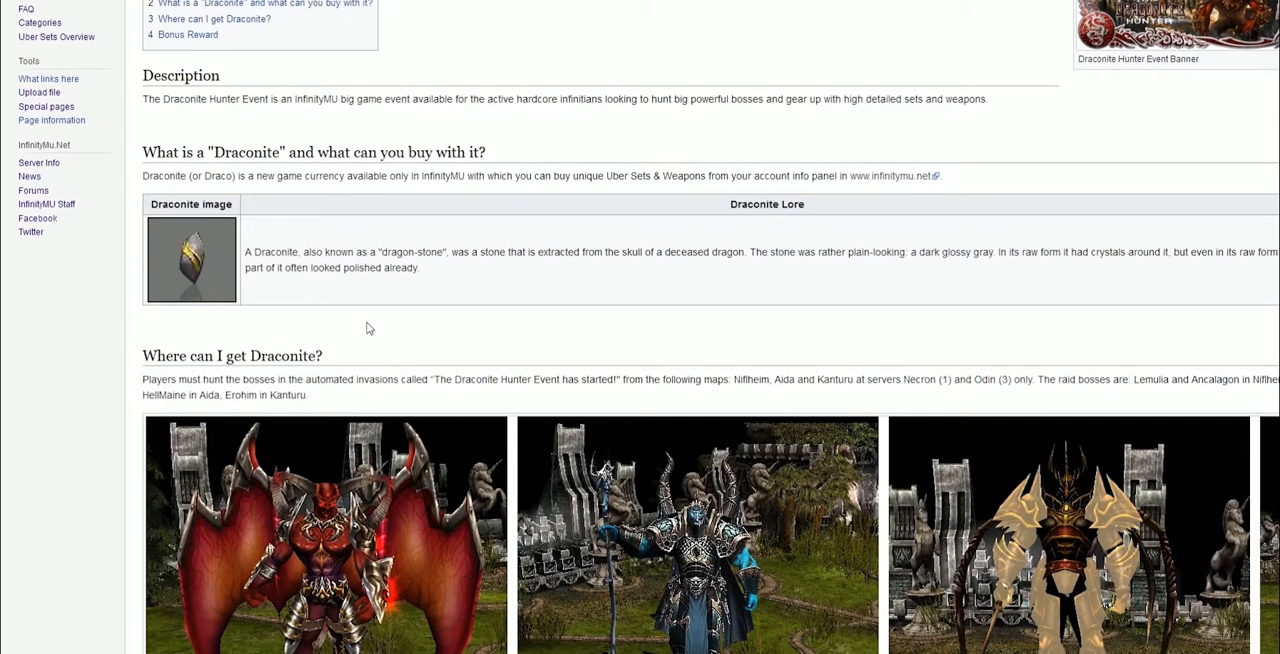
scroll(367, 328, down, 3)
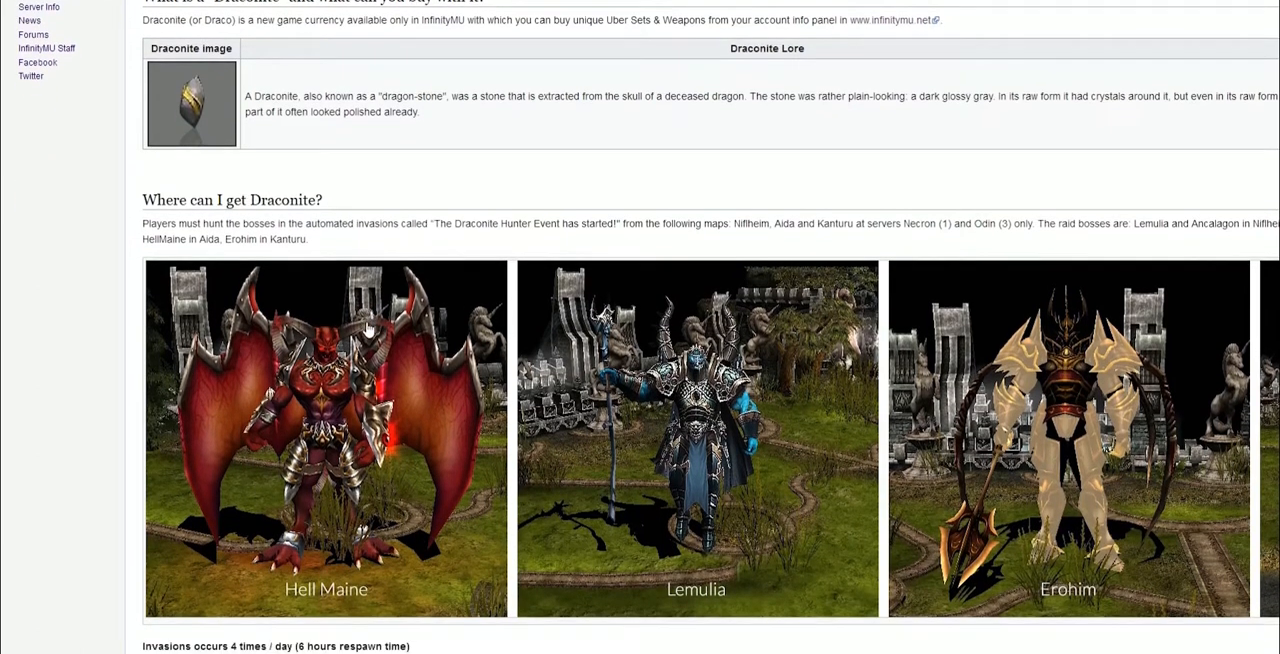
scroll(367, 328, down, 11)
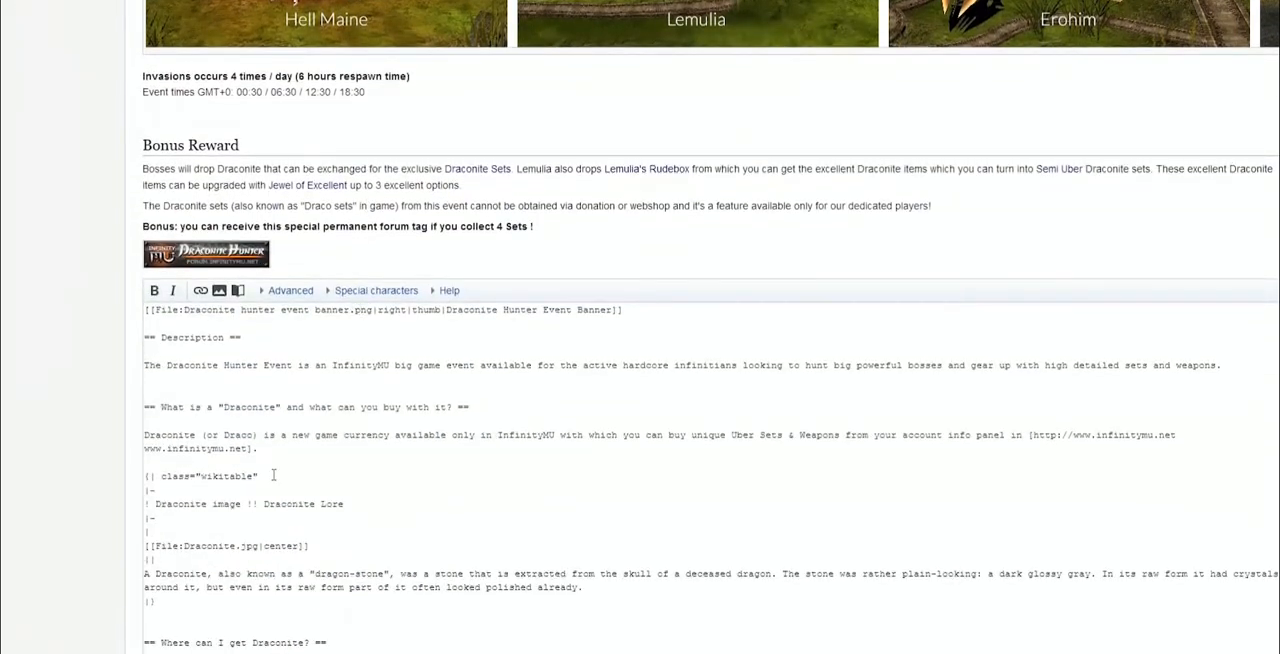
scroll(273, 475, down, 4)
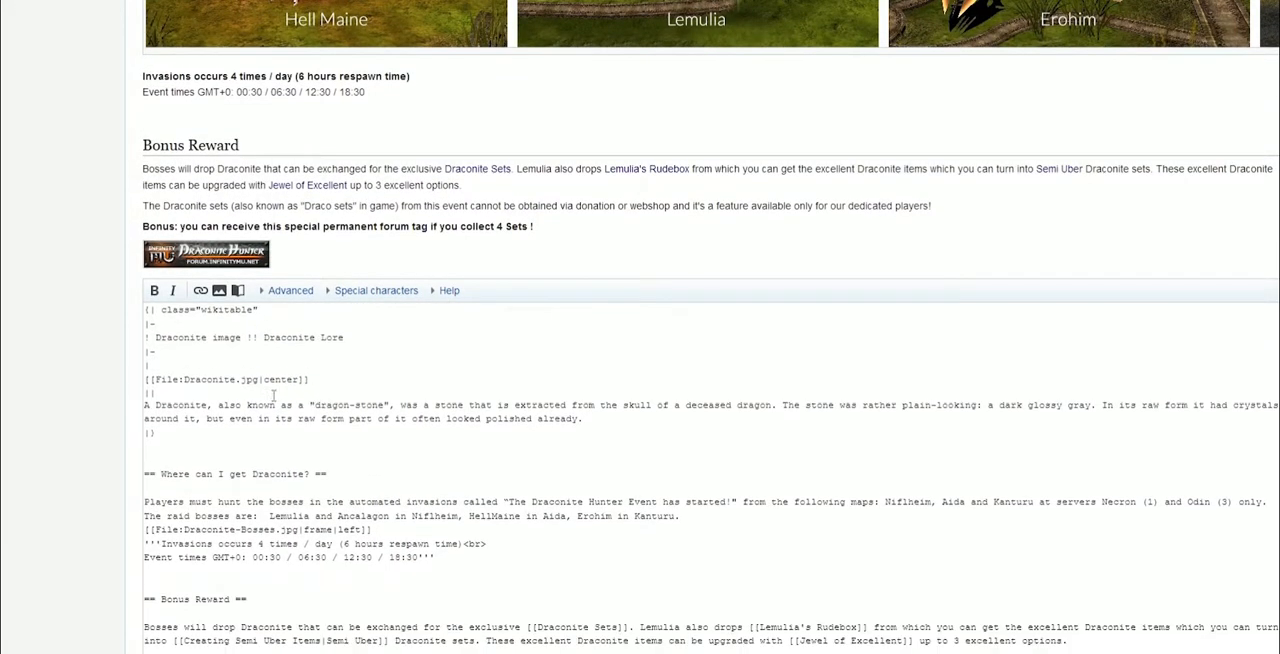
scroll(207, 399, down, 1)
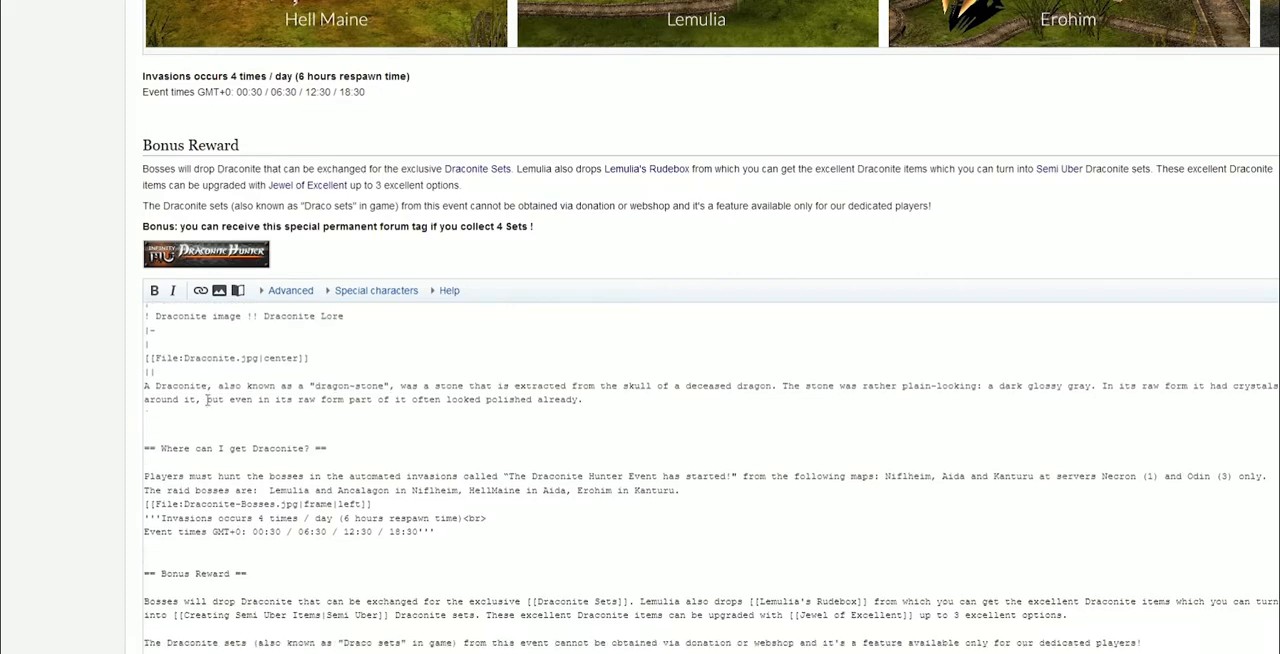
scroll(207, 399, down, 3)
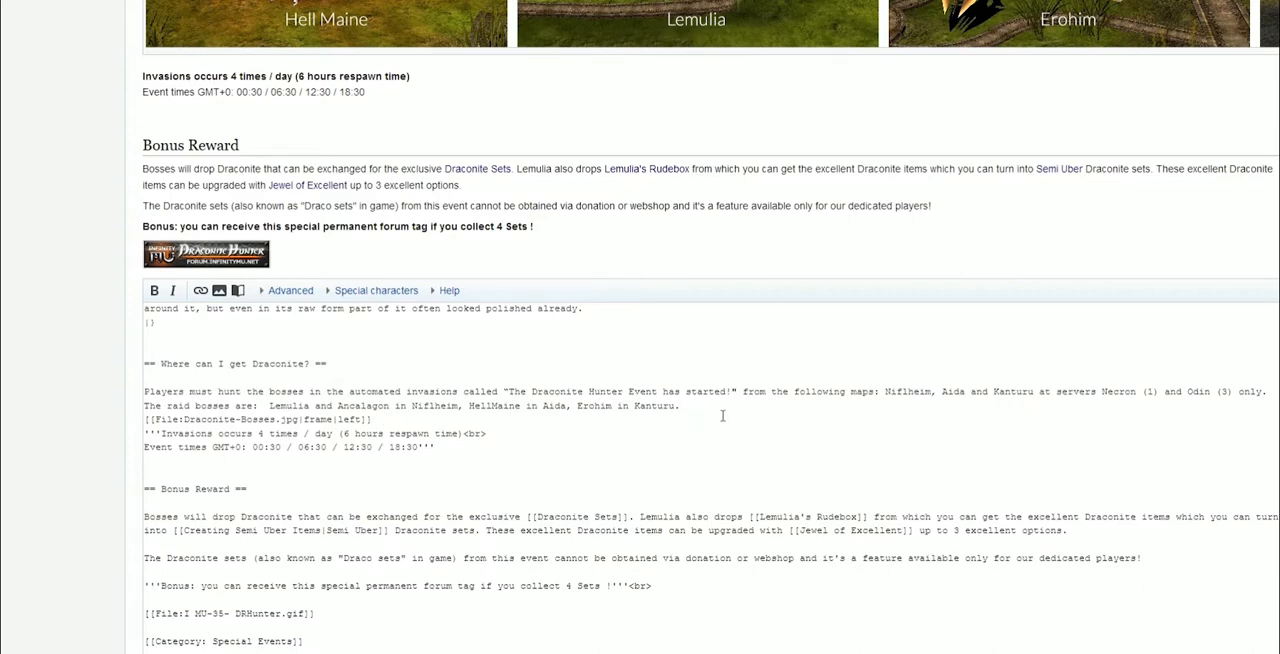
Make the bosses image a right-aligned thumbnail on its own line followed by <br>, then preview
key(Return)
click(376, 434)
key(Return)
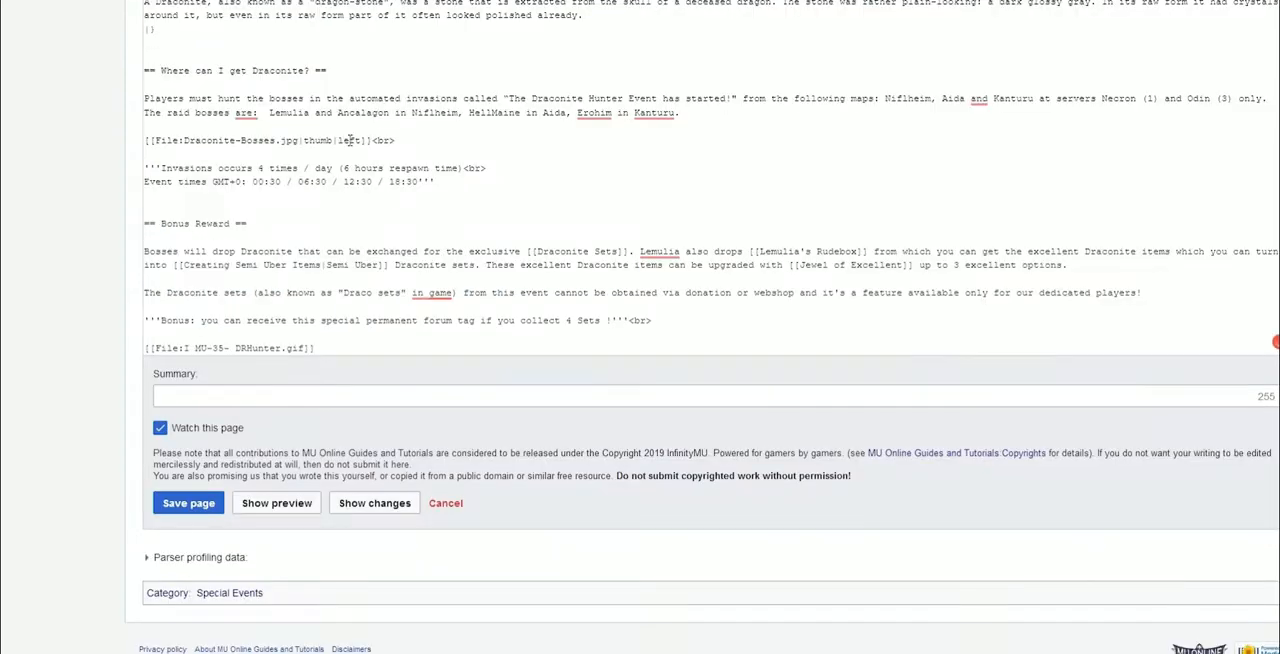
drag(338, 140, 364, 141)
text(right)
click(290, 503)
Move the bosses image line directly under the "Where can I get Draconite?" heading, delete the leftover blank lines, and preview
scroll(538, 405, down, 3)
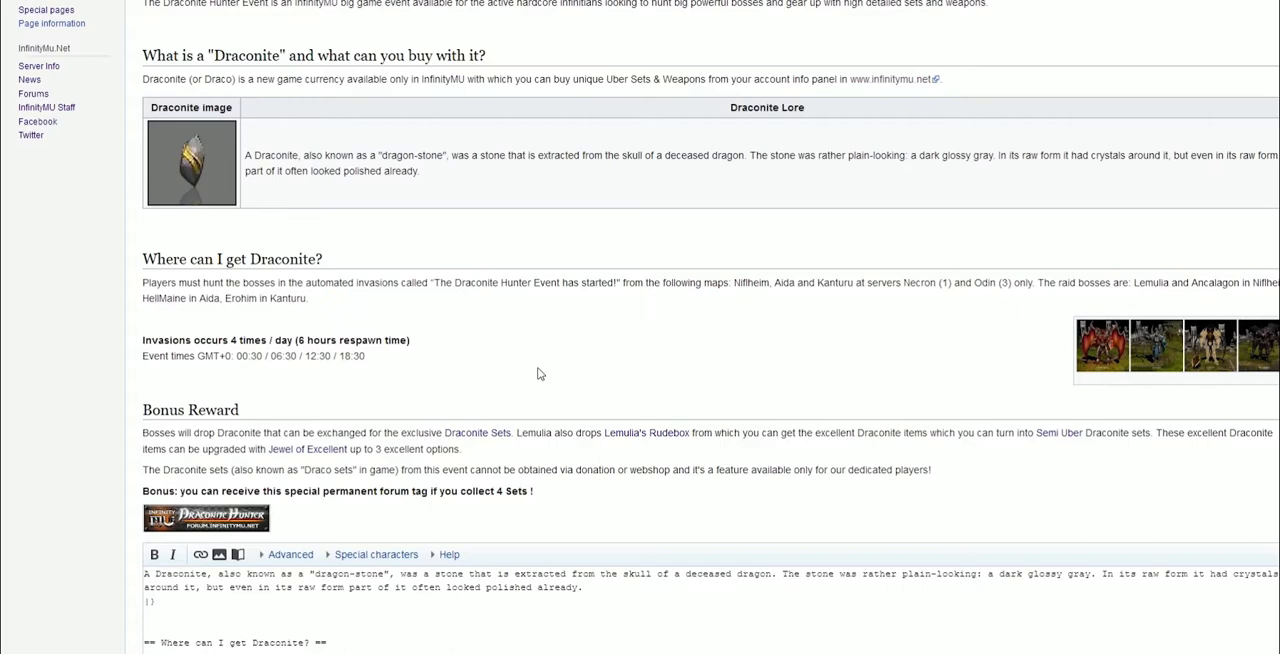
scroll(535, 395, down, 3)
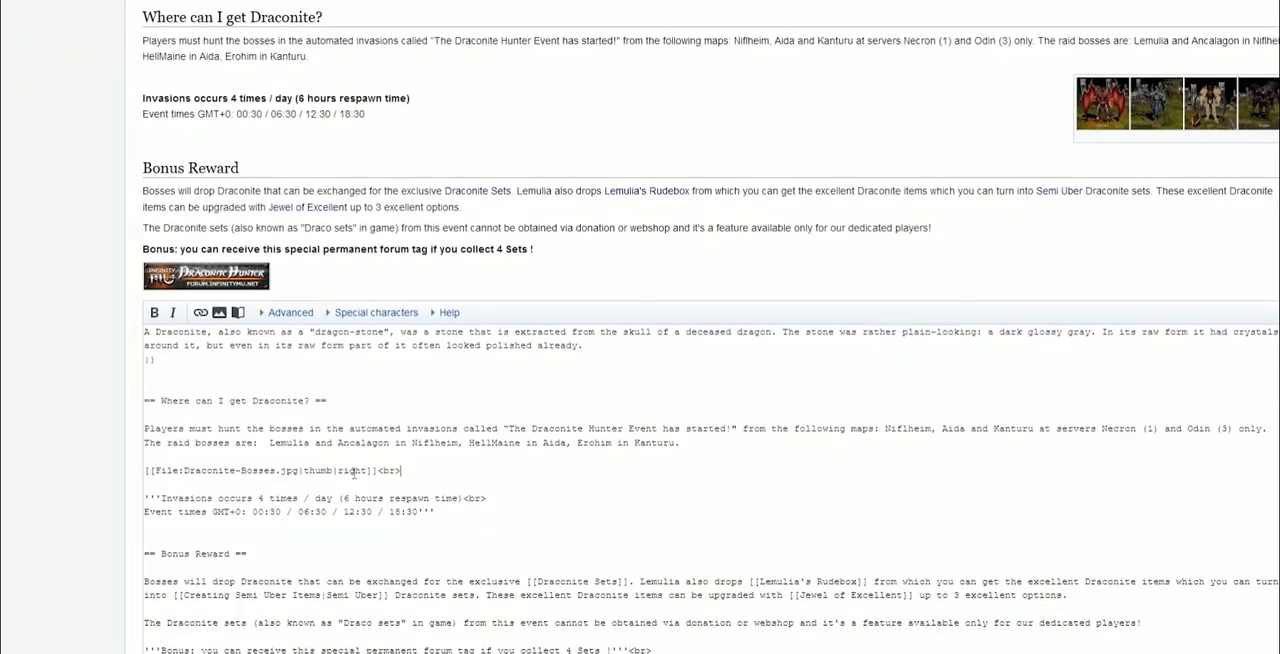
drag(401, 471, 157, 412)
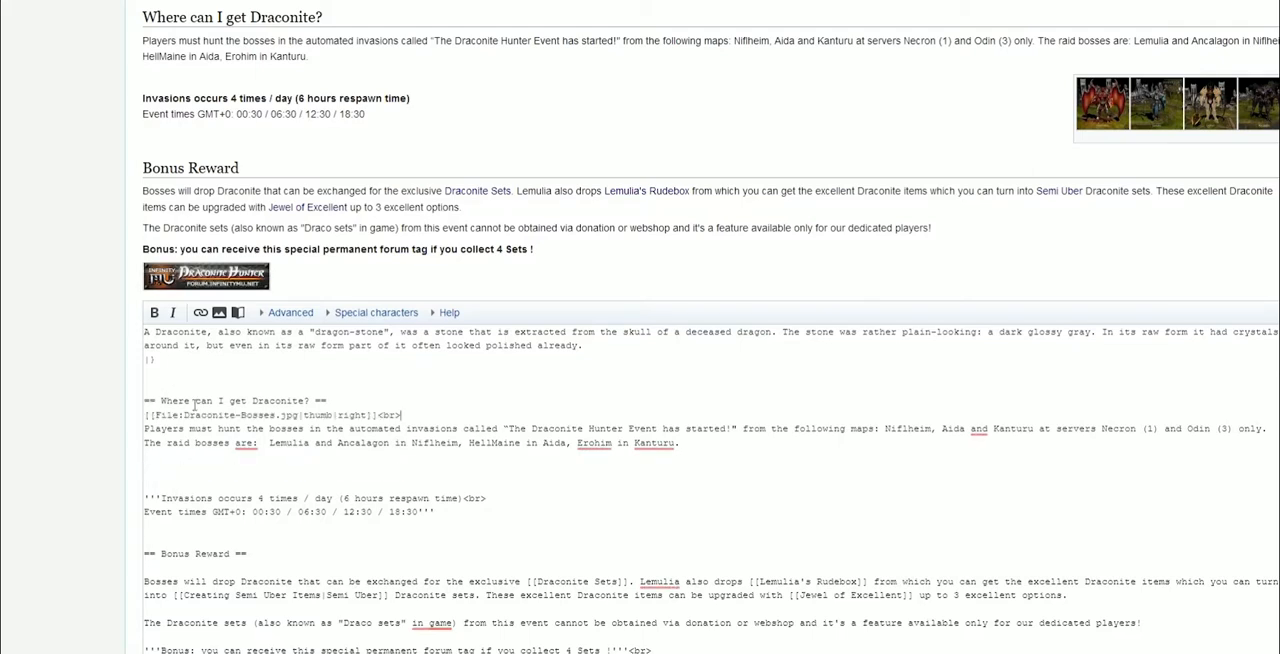
click(175, 475)
key(BackSpace)
key(BackSpace)
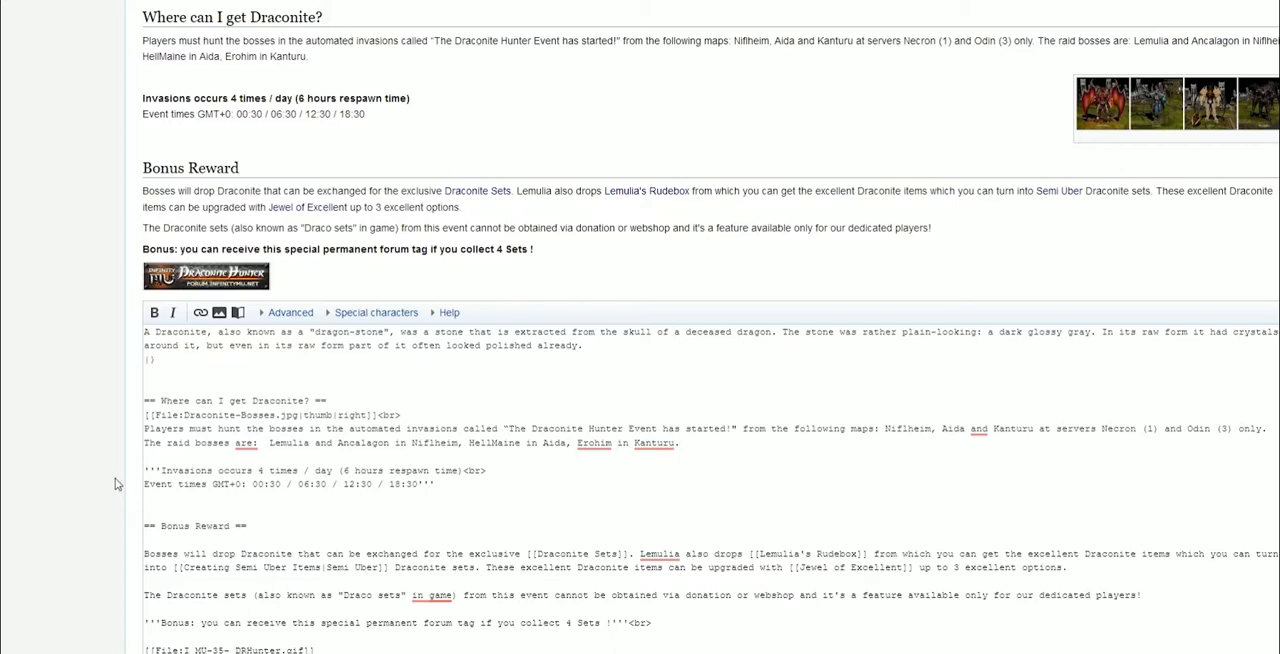
scroll(486, 257, up, 5)
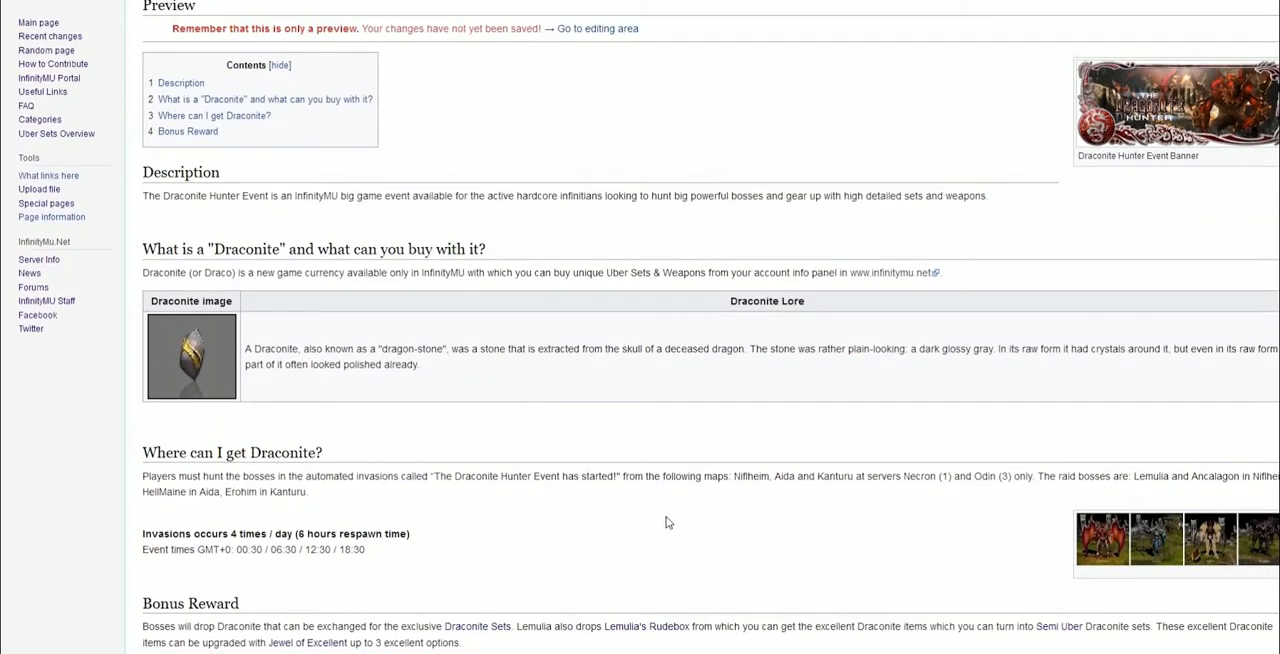
scroll(638, 474, down, 5)
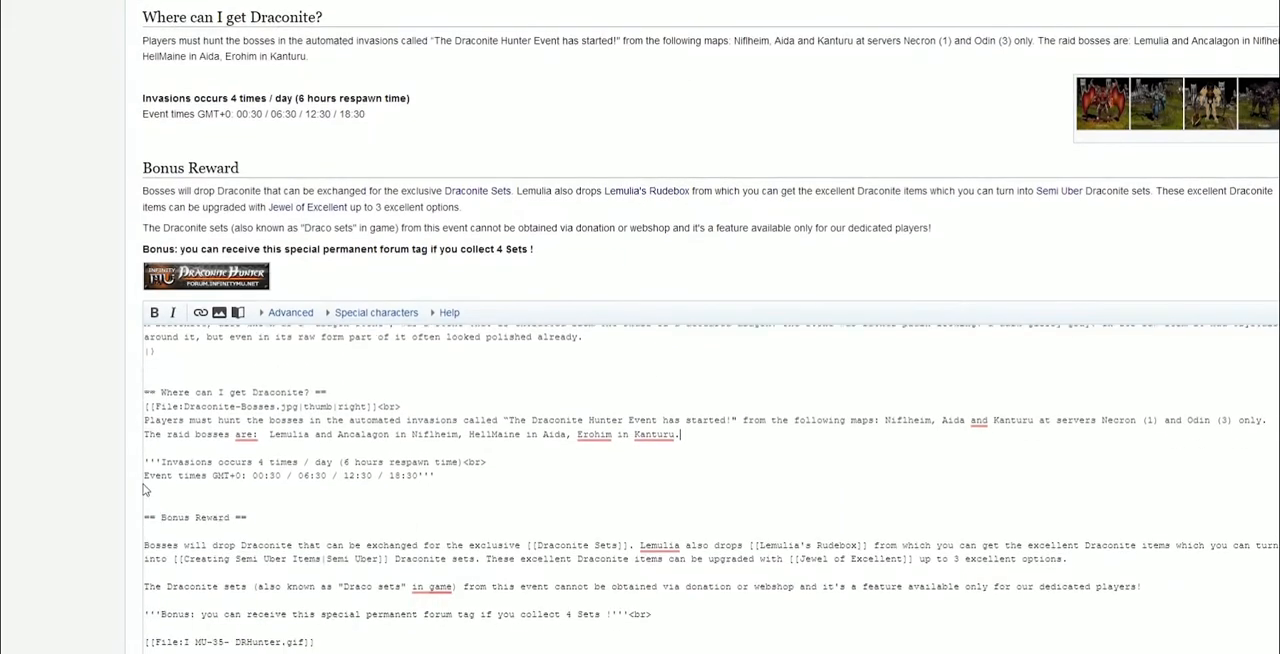
scroll(143, 489, down, 5)
click(277, 538)
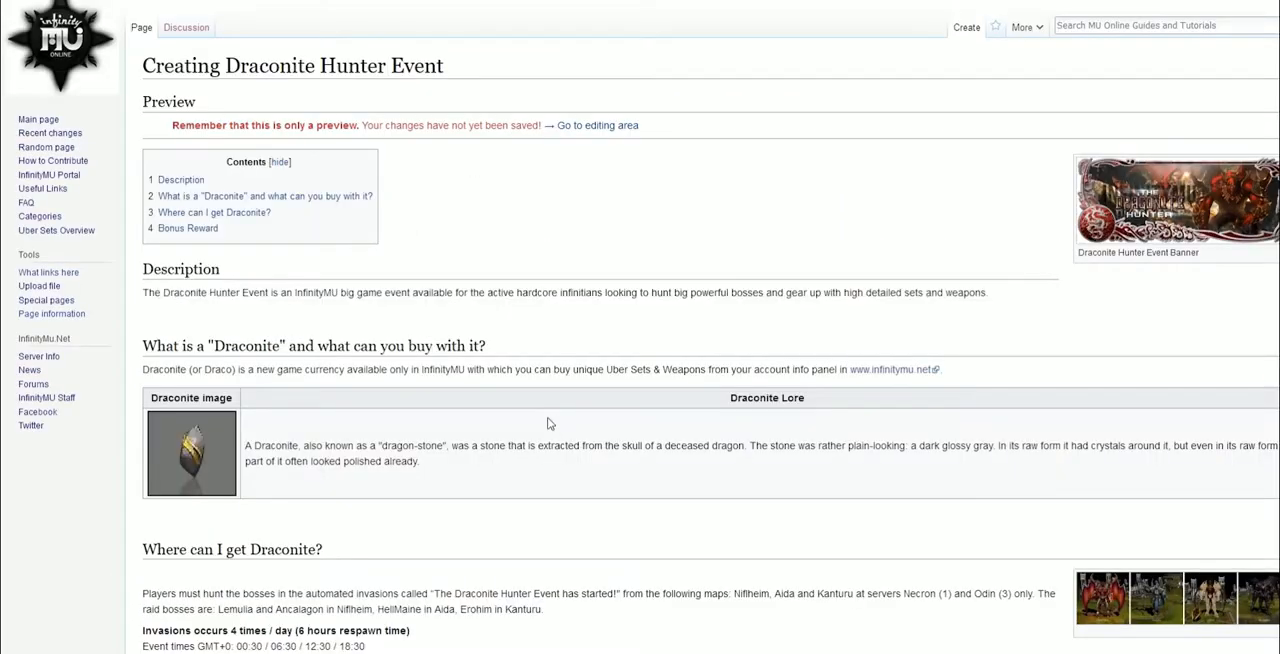
Remove the <br> after the bosses image tag
scroll(551, 424, down, 2)
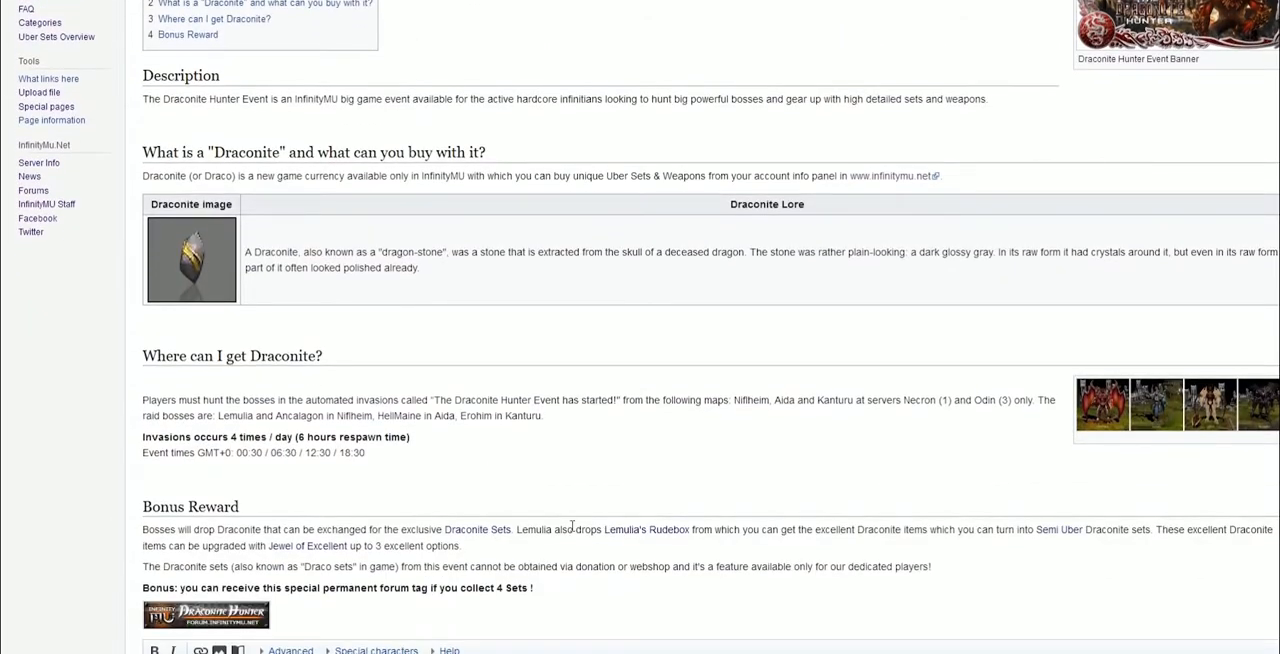
scroll(600, 483, down, 1)
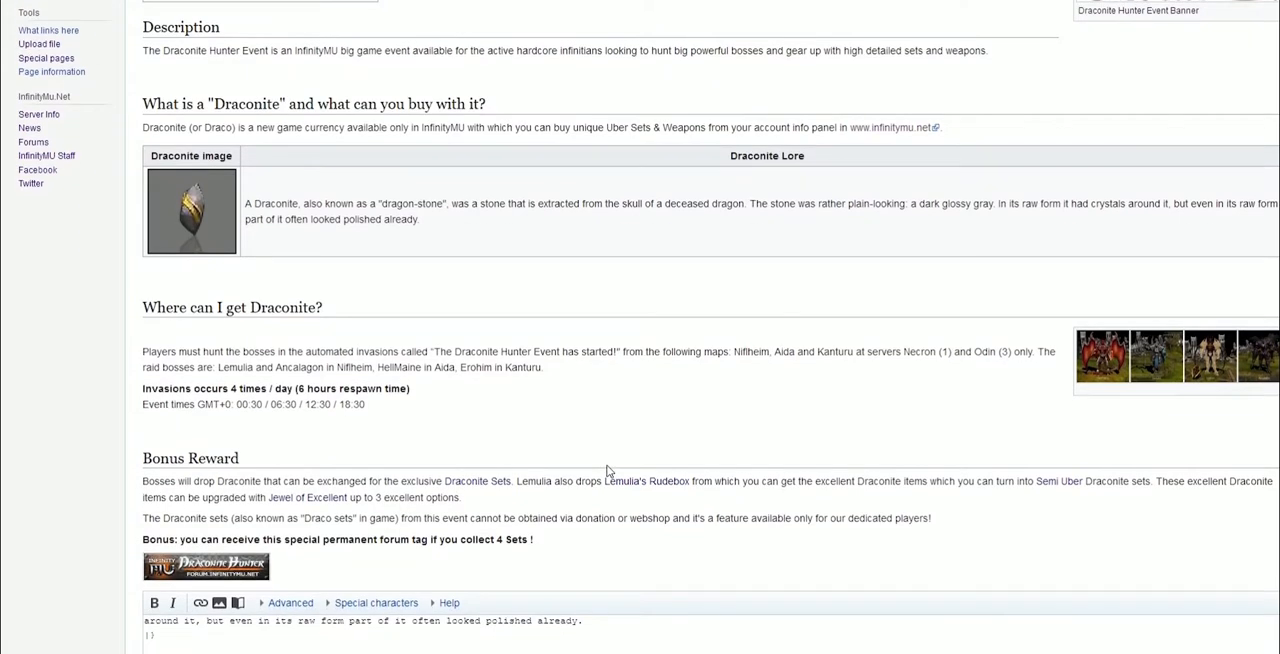
scroll(600, 440, down, 1)
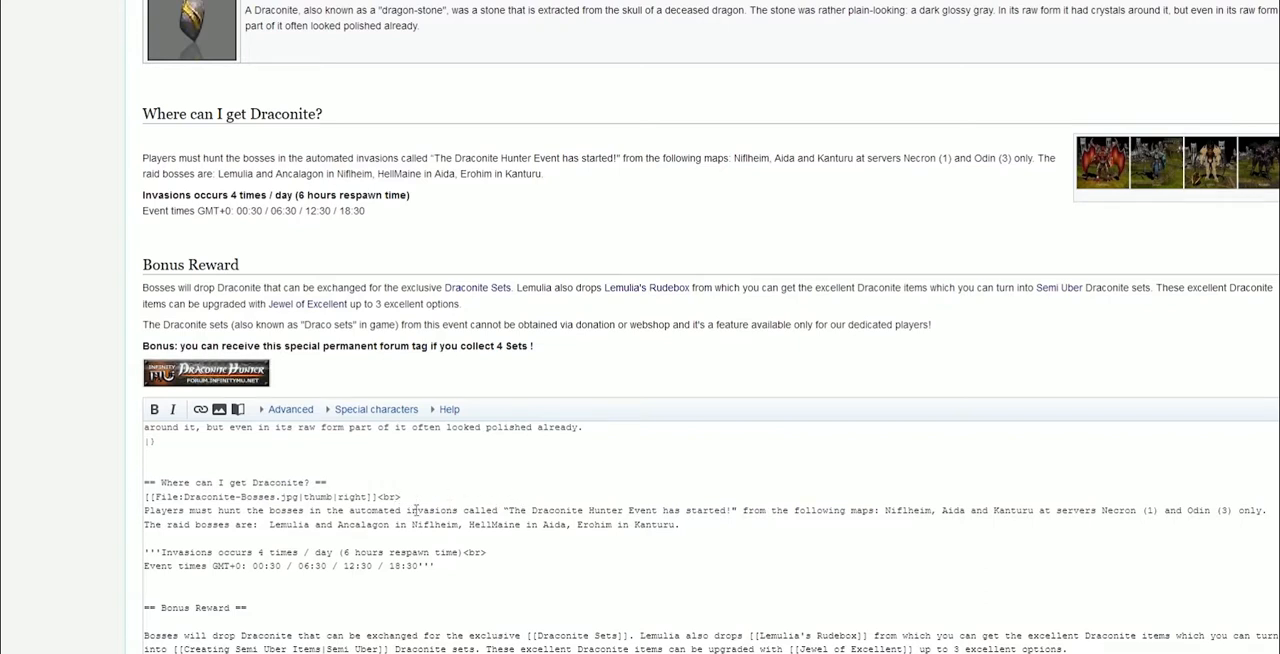
drag(401, 497, 378, 497)
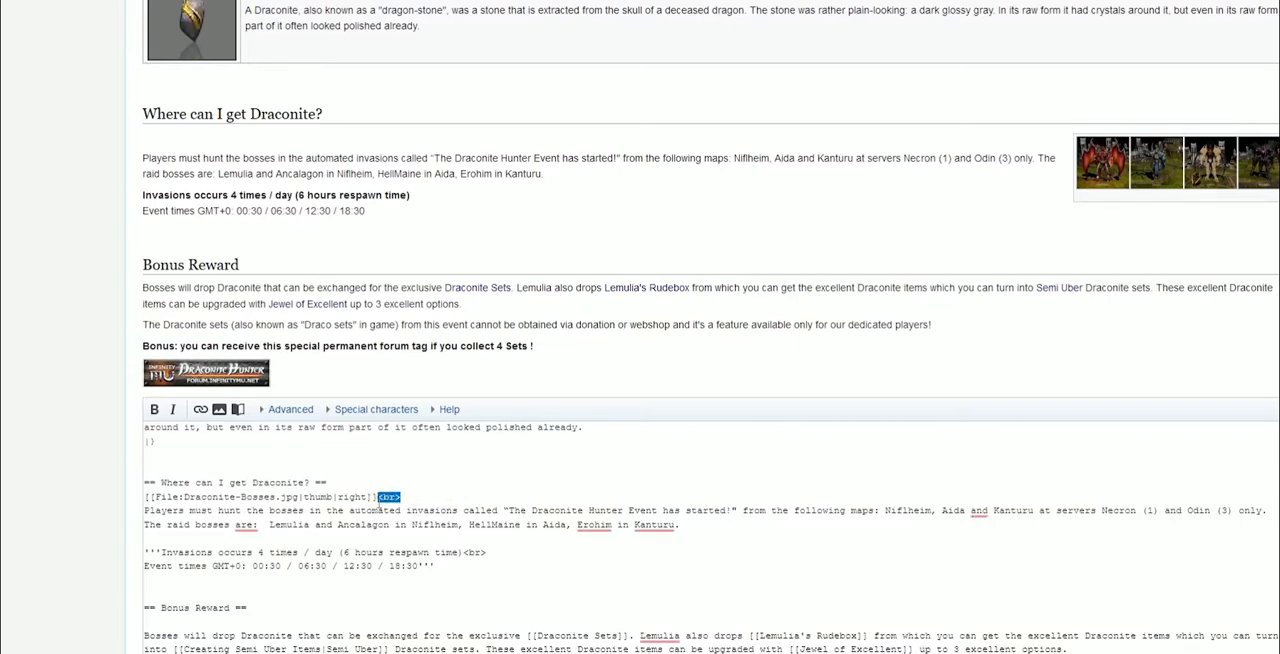
key(BackSpace)
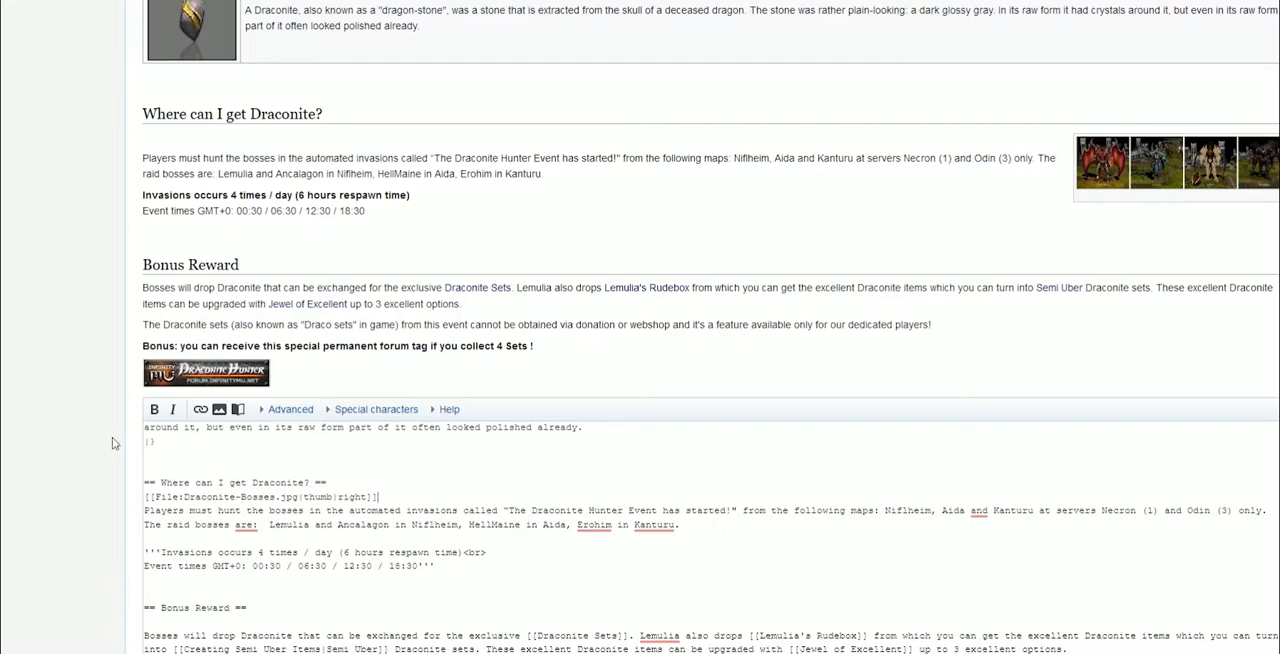
Save the page and review the published result
scroll(380, 254, up, 3)
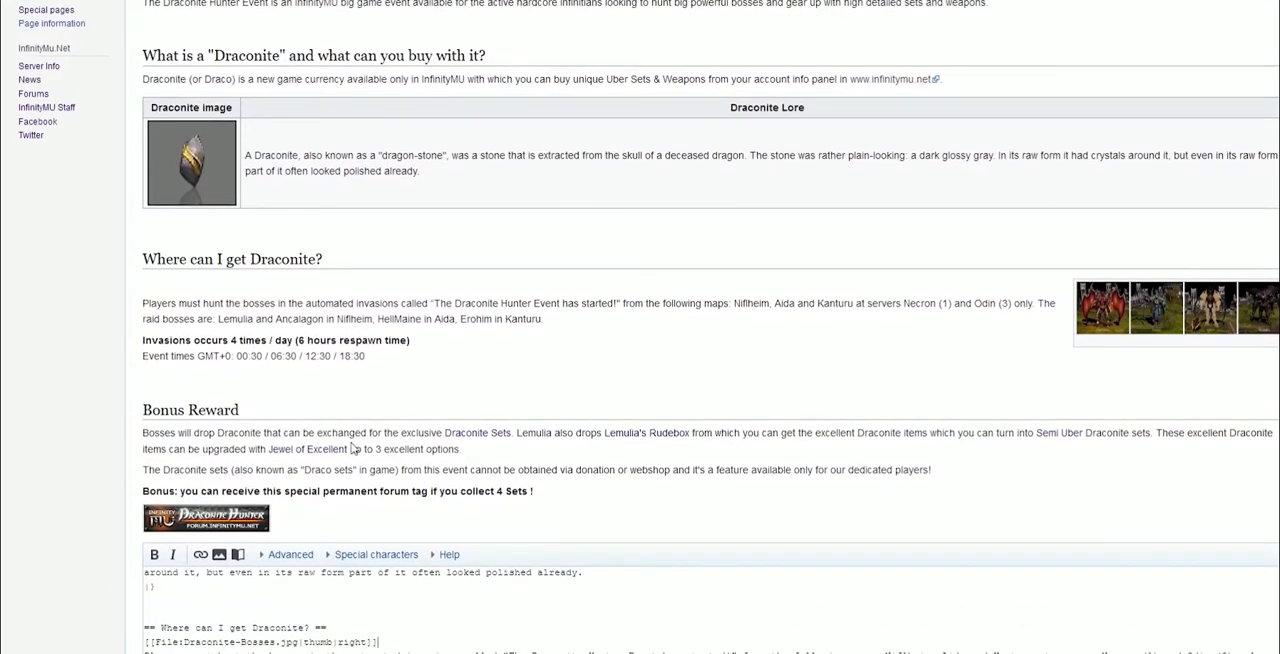
scroll(378, 468, up, 3)
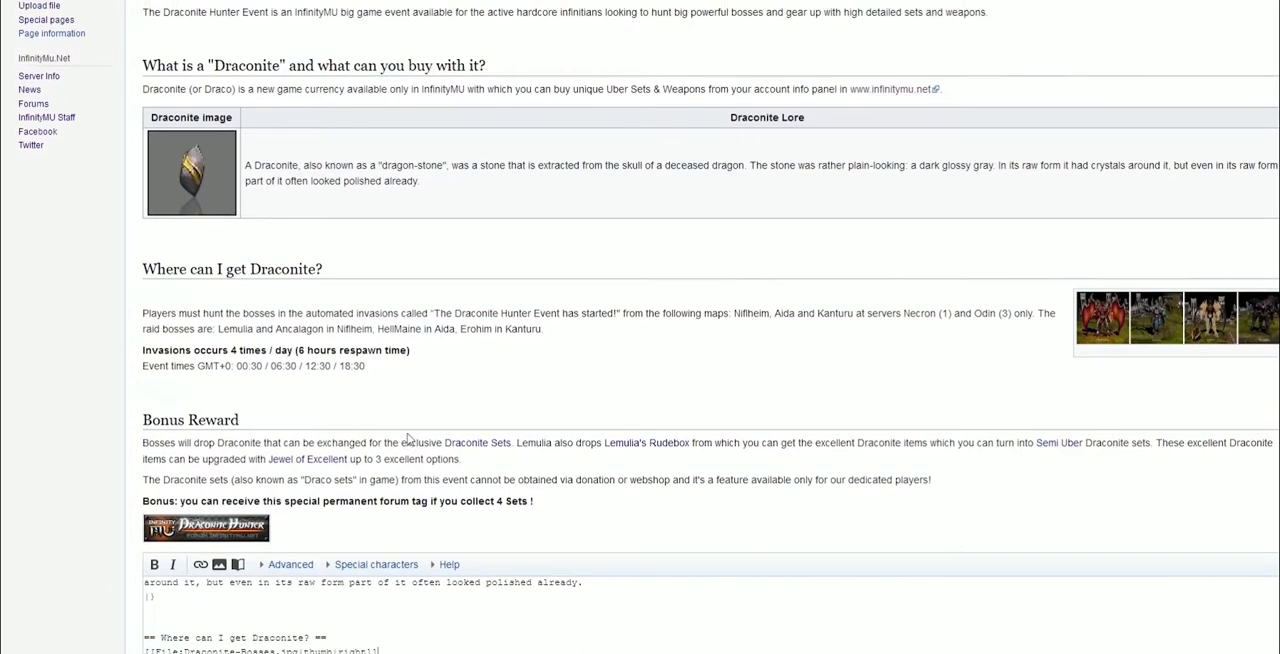
scroll(407, 438, up, 3)
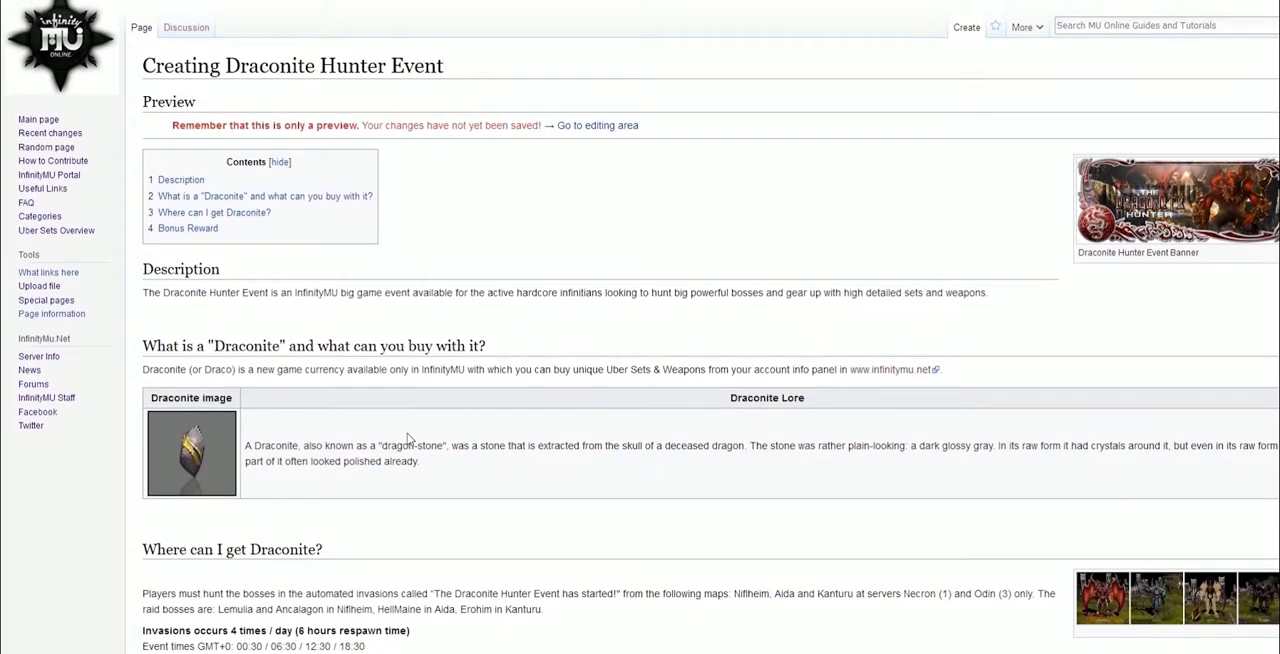
scroll(407, 433, down, 15)
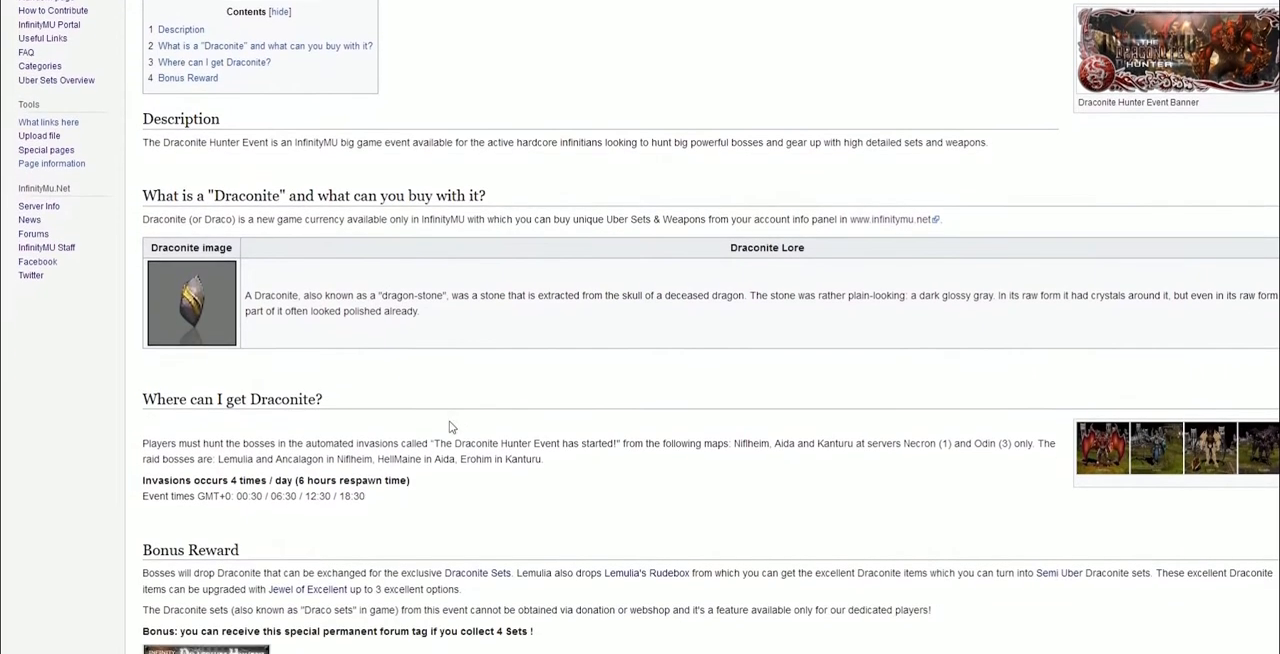
scroll(129, 436, down, 2)
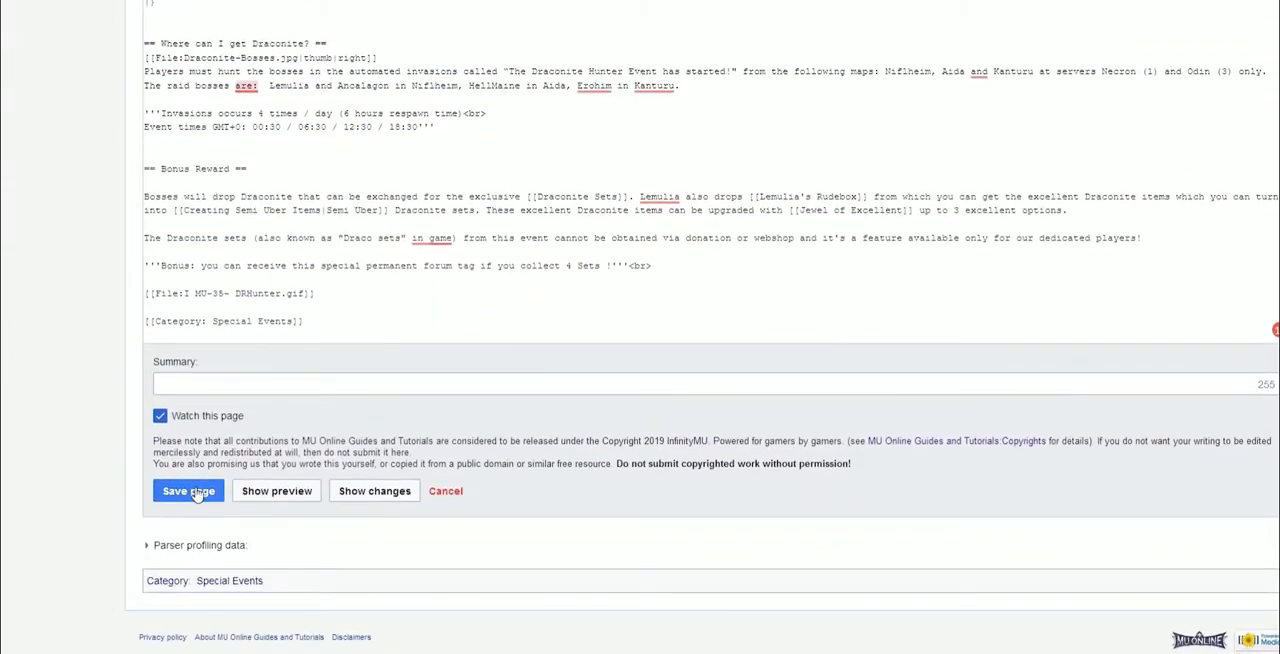
click(195, 490)
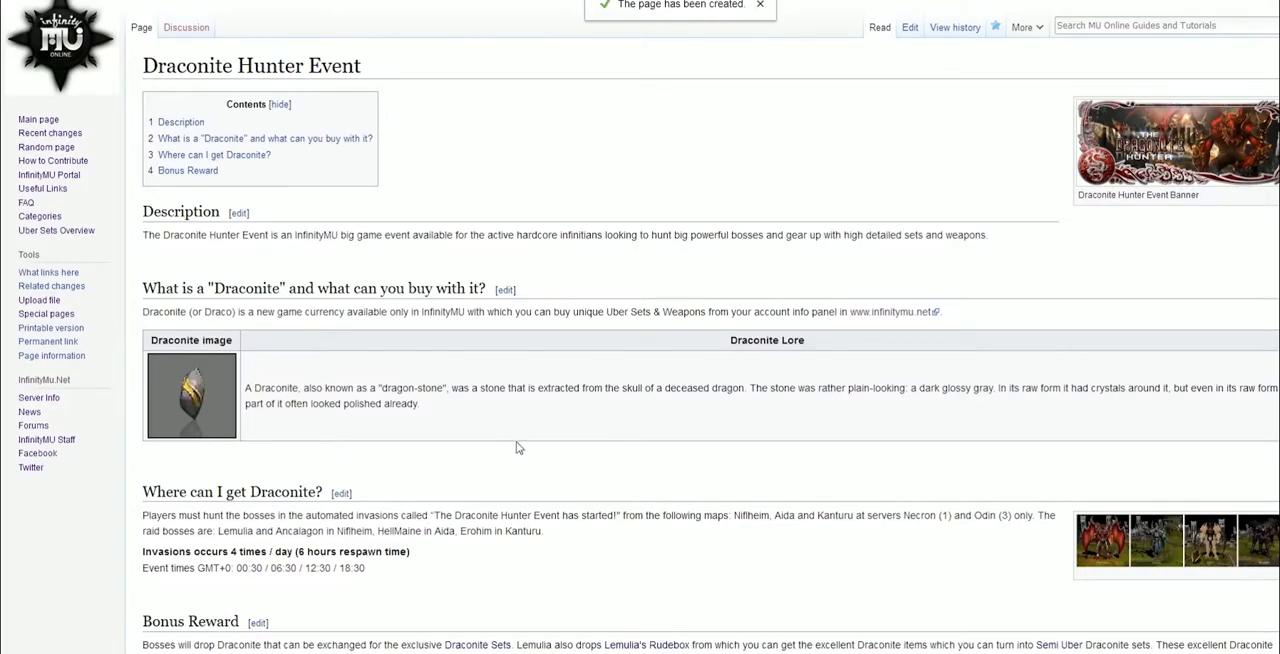
scroll(518, 447, down, 3)
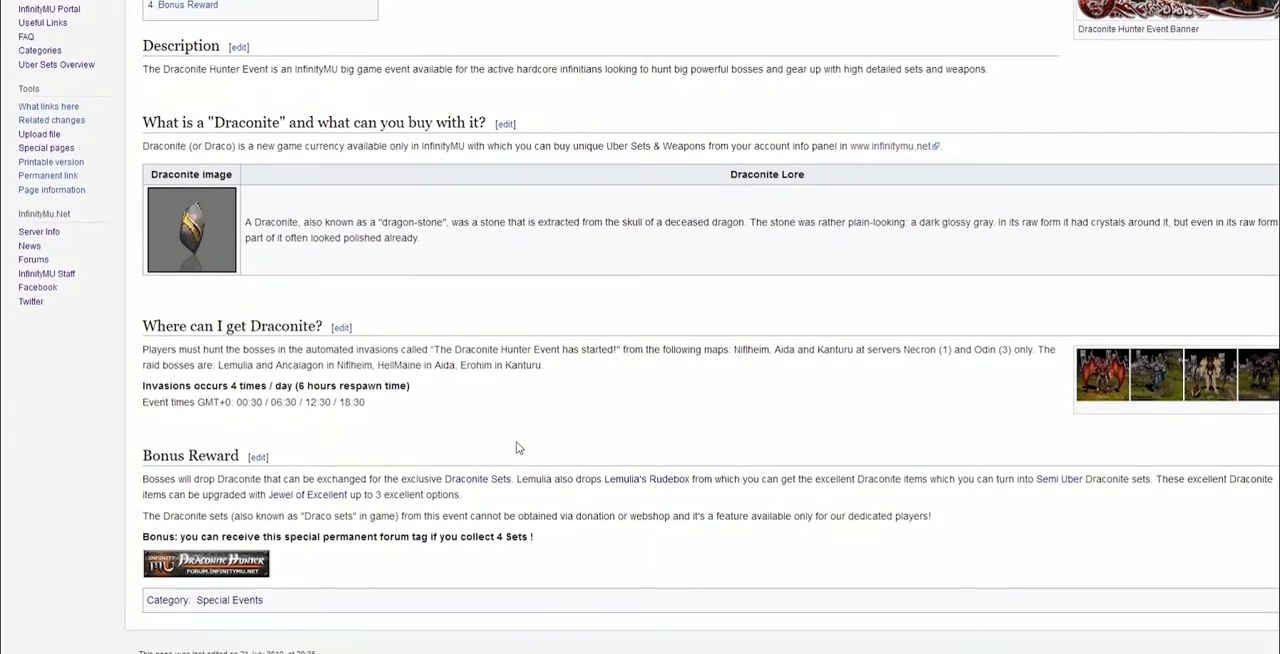